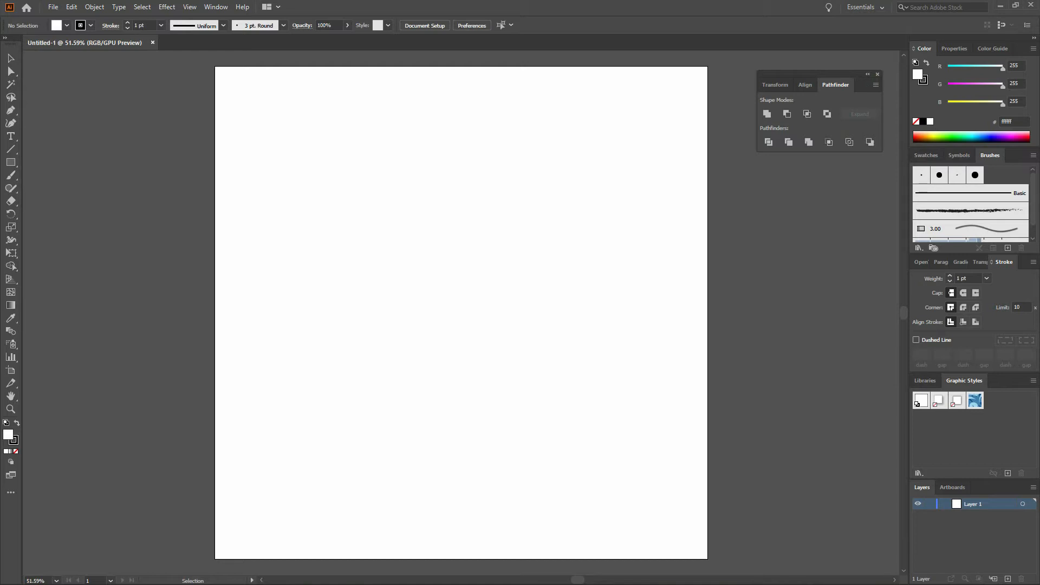
- Choose the Essentials workspace and close the floating Transform, Align and Pathfinder group
left_click(873, 9)
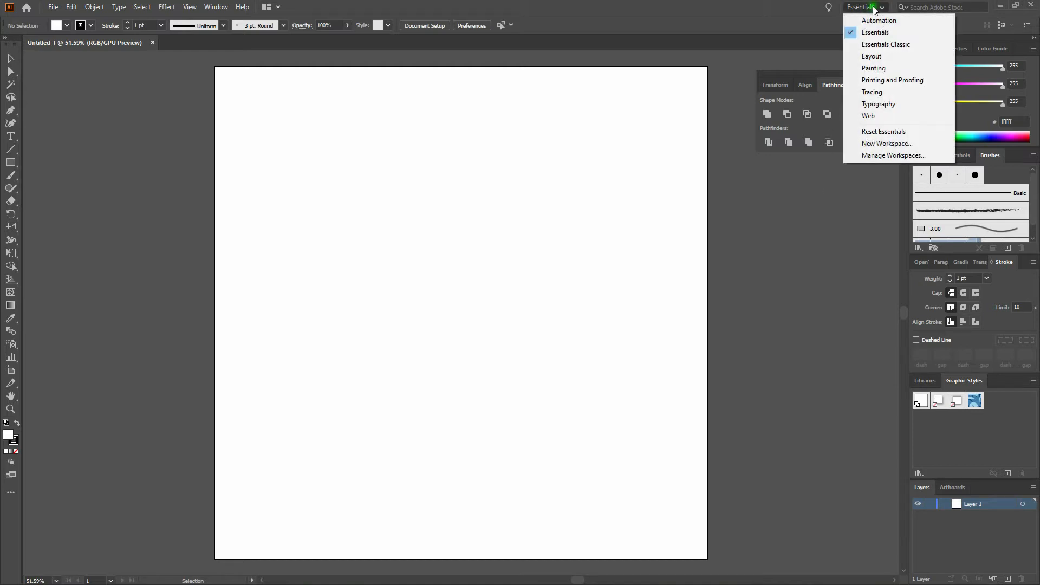
left_click(886, 32)
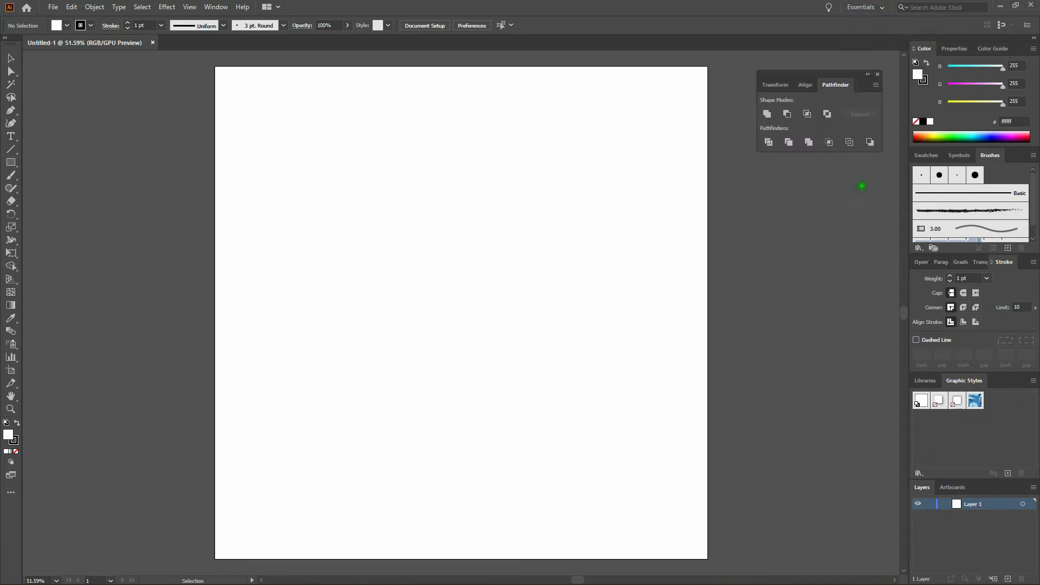
left_click(877, 74)
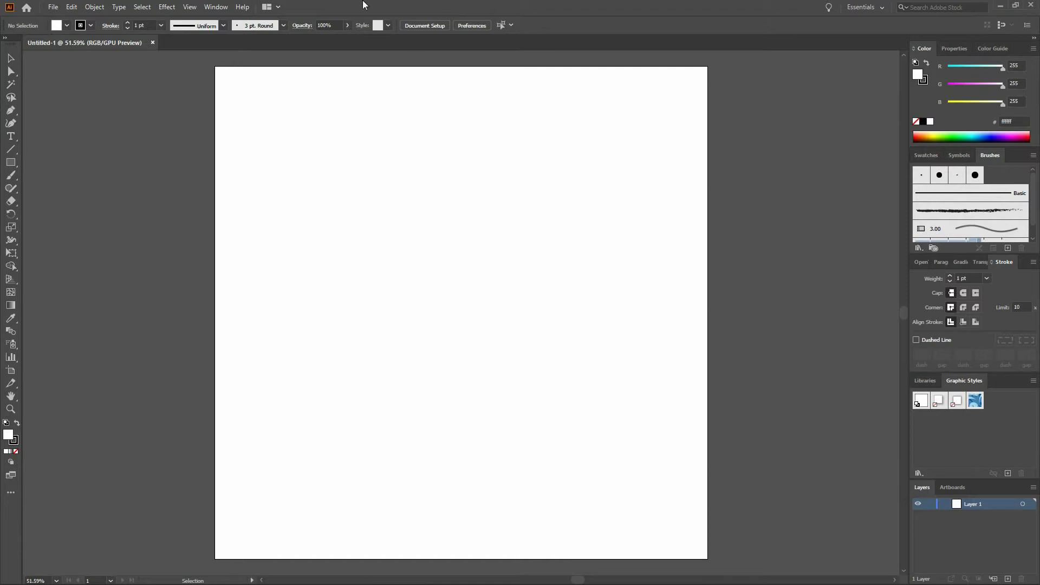
- Check whether Smart Guides are enabled
left_click(188, 7)
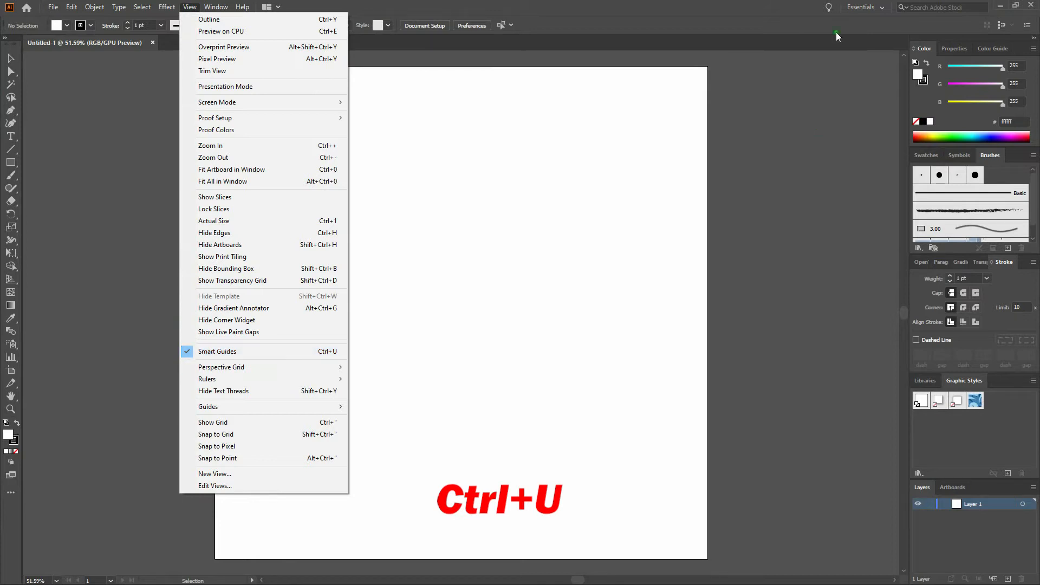
left_click(727, 2)
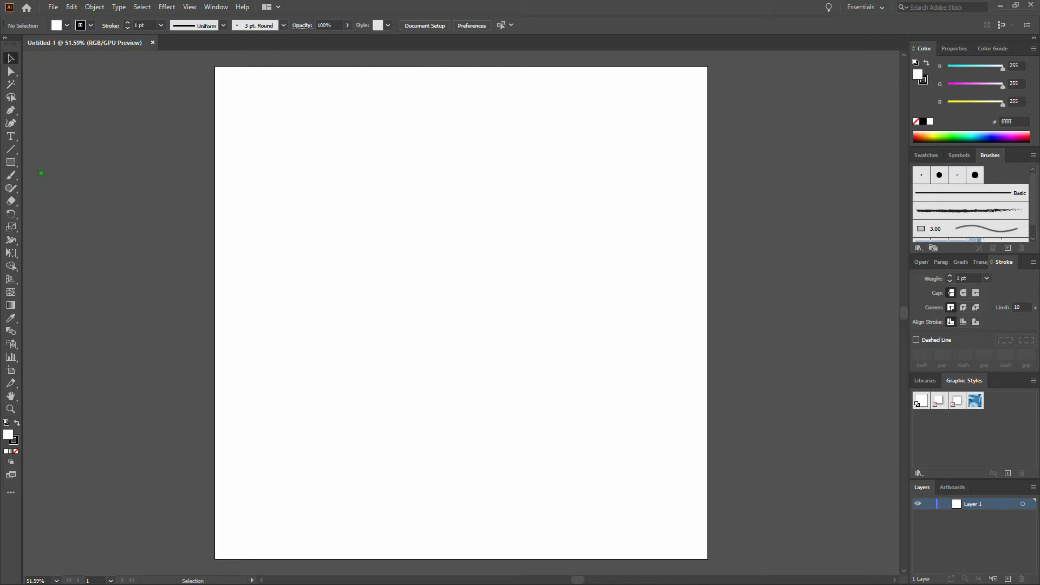
- Create a 100 pt by 100 pt square in the upper part of the artboard with a black fill and no stroke
key("m")
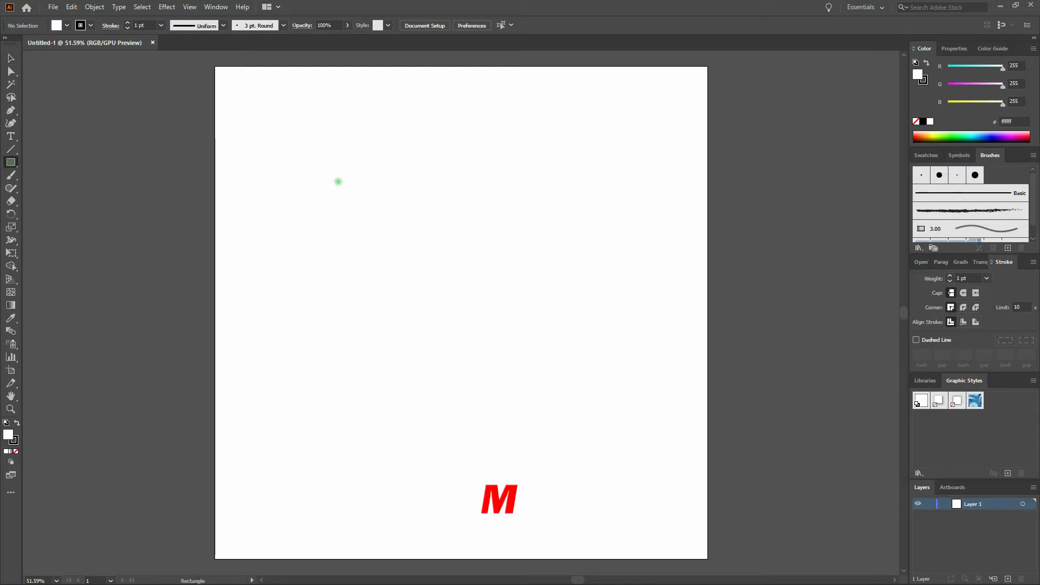
left_click(338, 181)
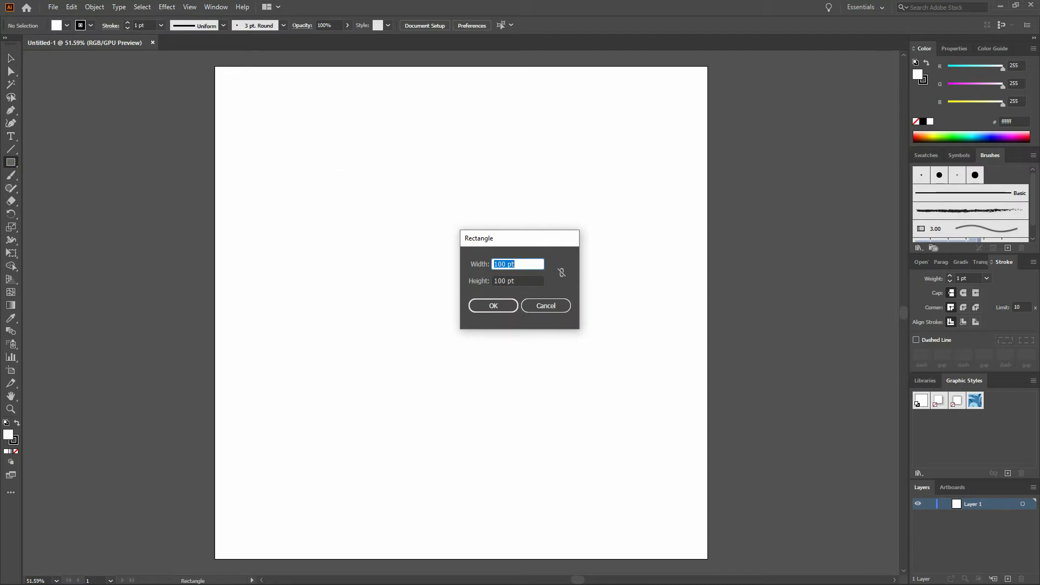
left_click(500, 310)
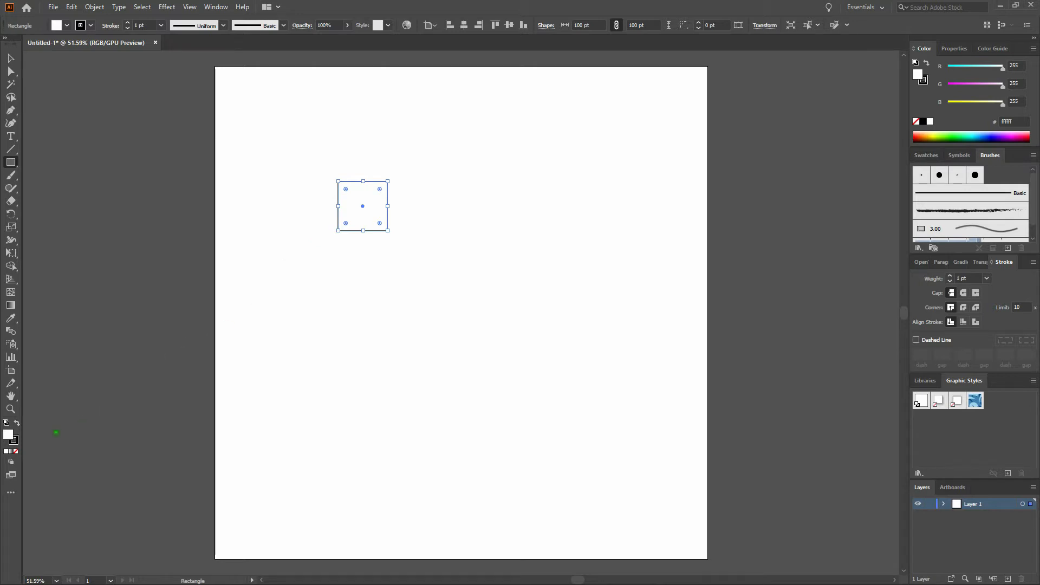
left_click(16, 423)
left_click(18, 440)
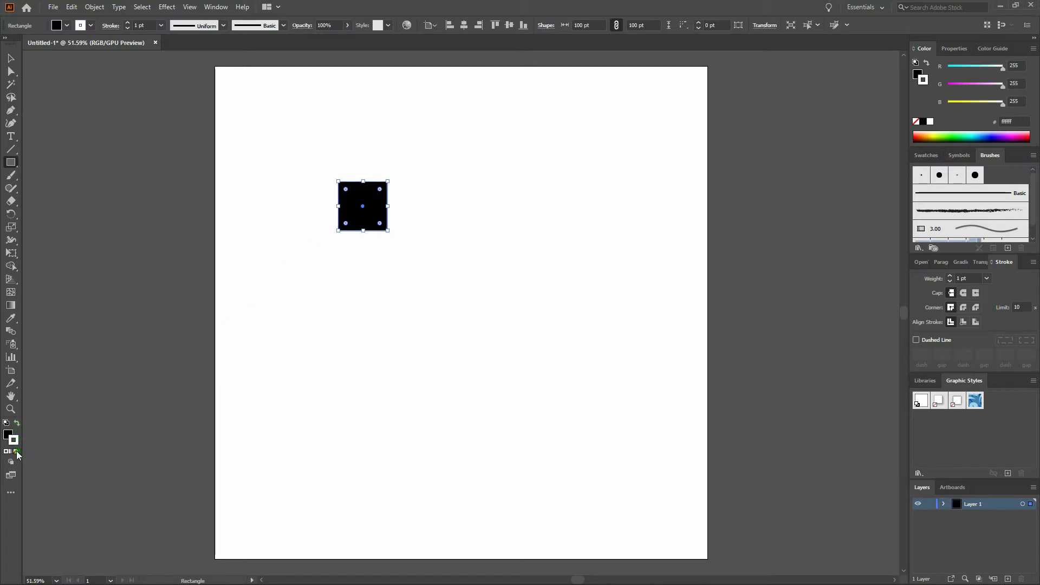
left_click(16, 452)
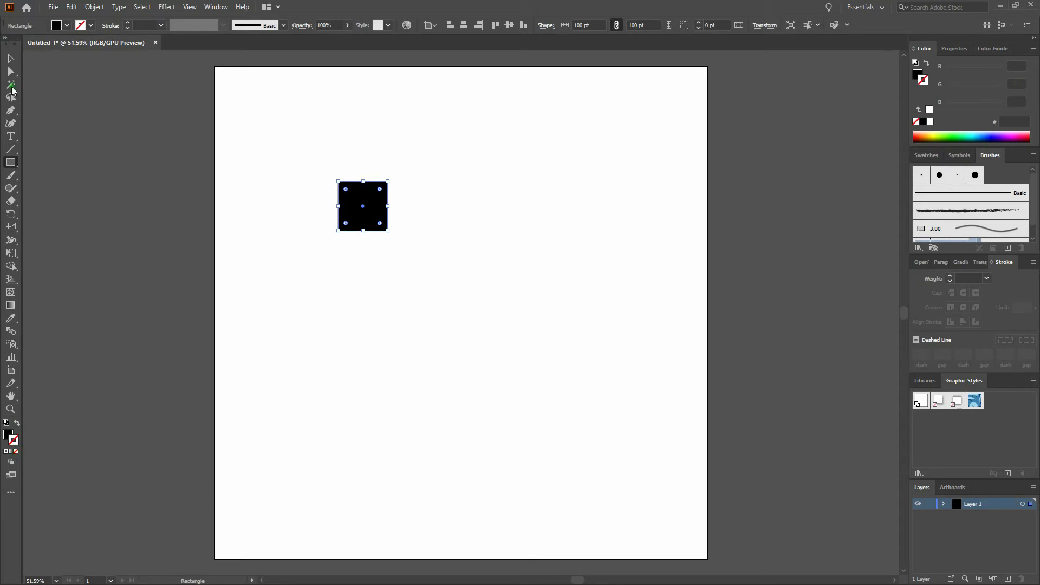
- Add the point text "Box" just below the black square
left_click(12, 137)
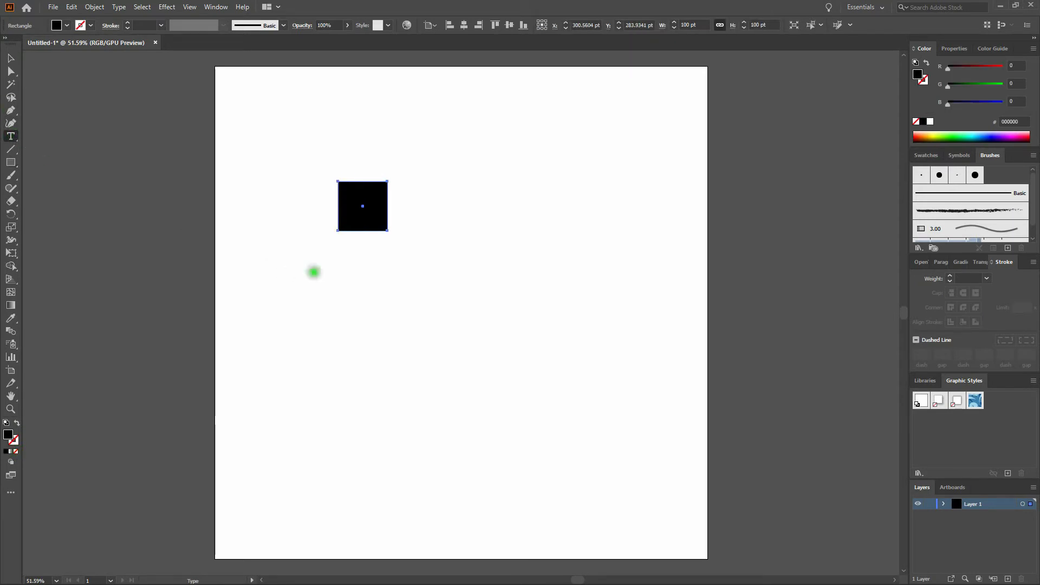
left_click(314, 272)
type("Box")
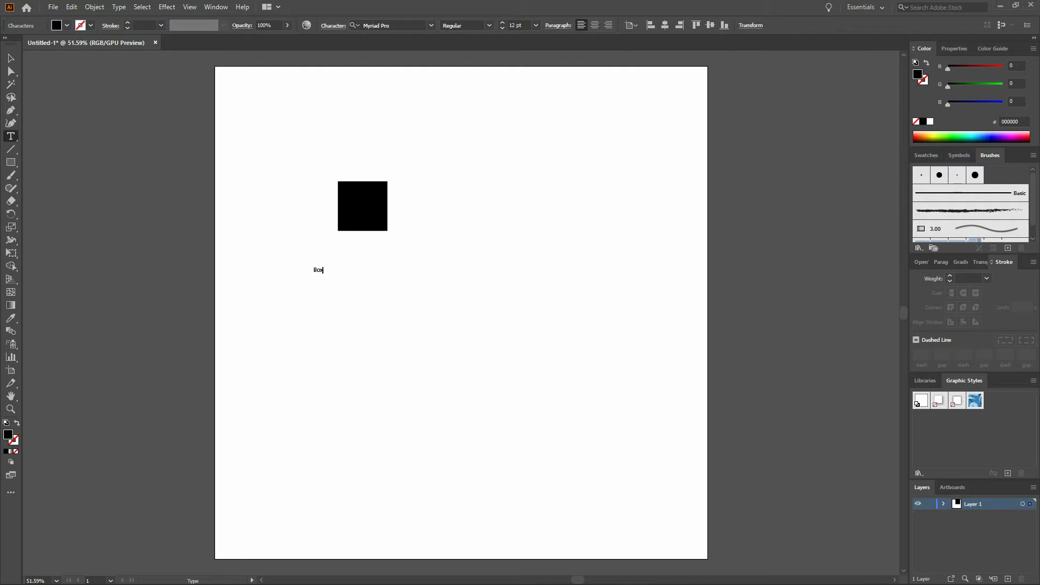
- Set the whole "Box" text in the Arial Black font
key("ctrl+a")
left_click(395, 25)
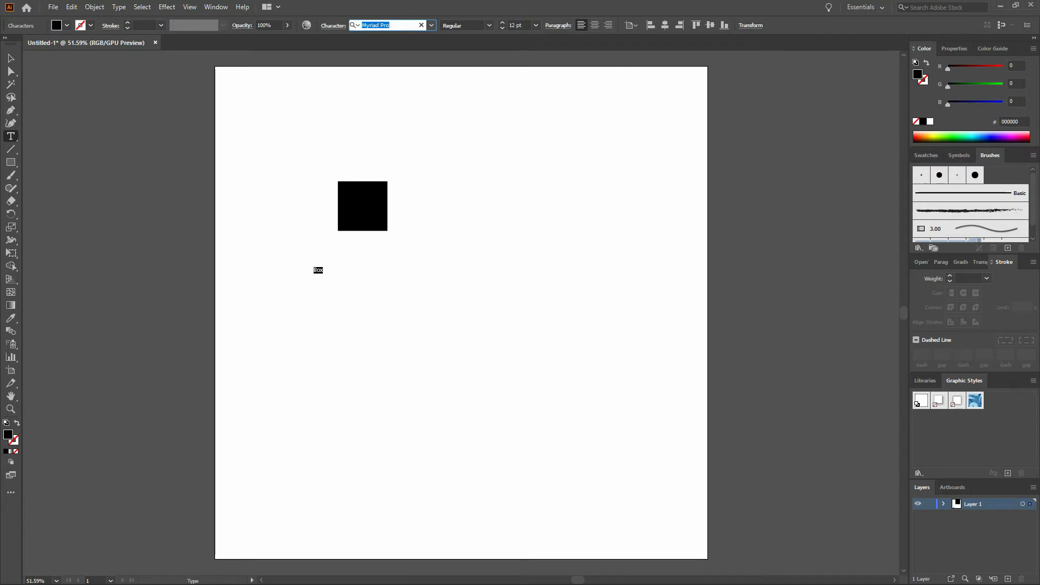
type("ar")
key("Down")
key("Down")
key("Down")
key("Down")
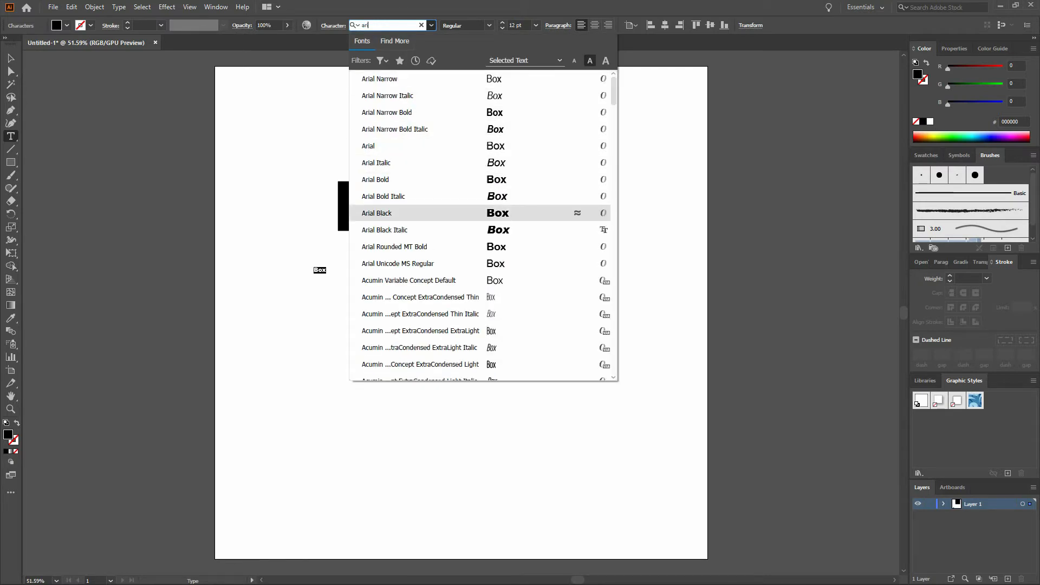
key("Return")
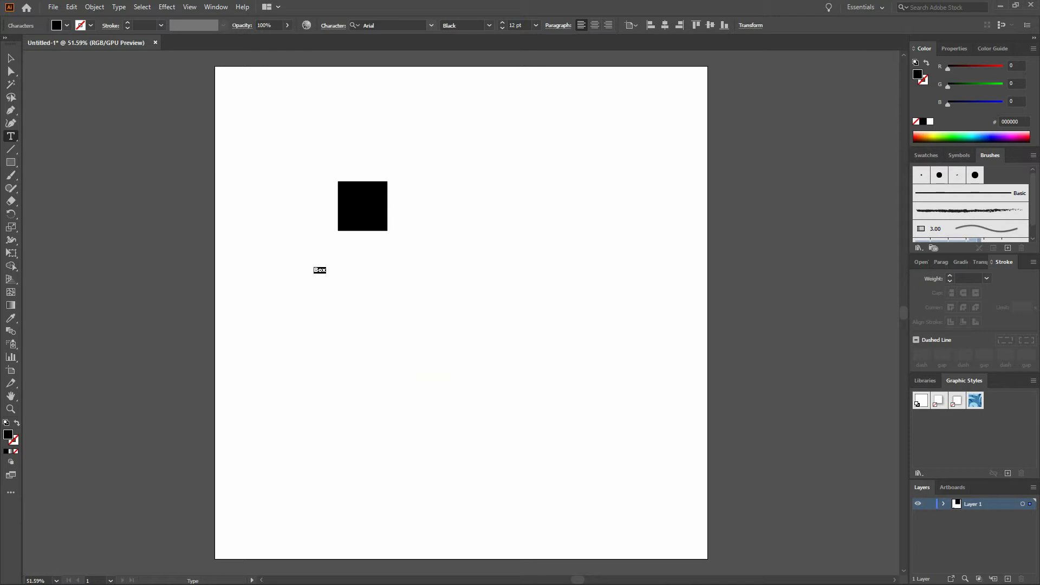
- Show the Character settings, apply All Caps to the "Box" text and deselect it
key("ctrl+t")
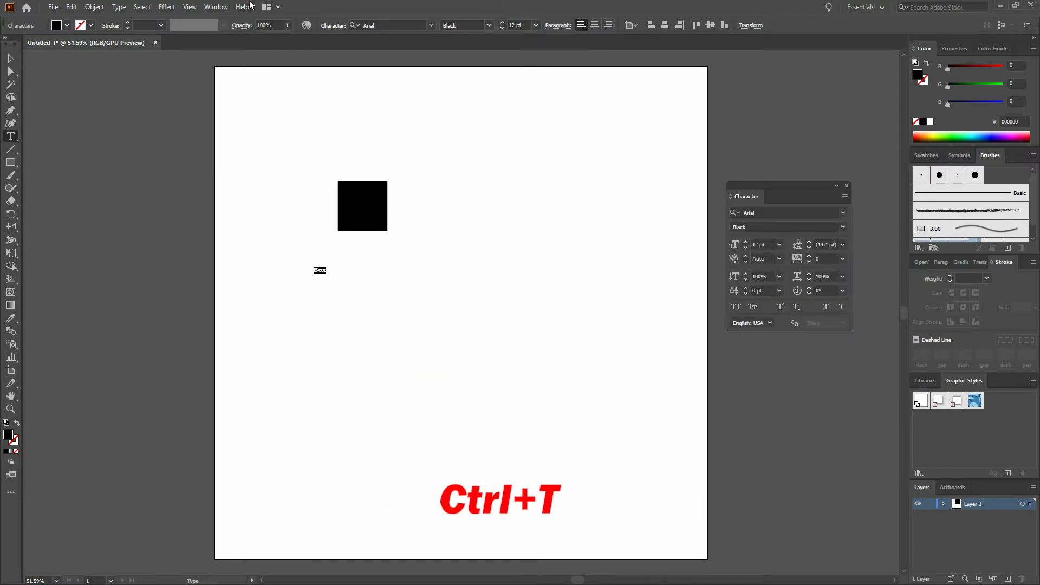
left_click(215, 8)
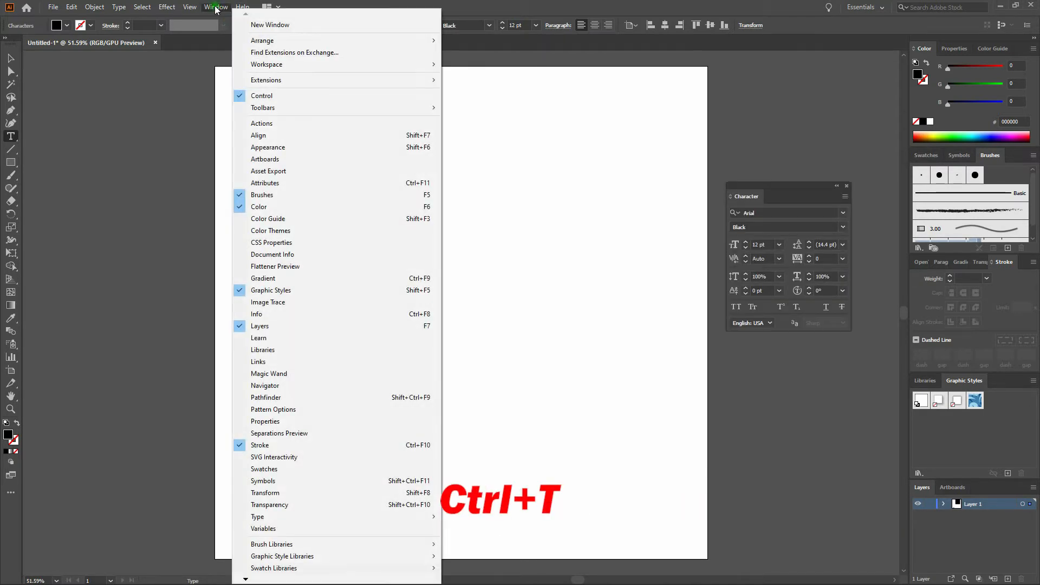
left_click(335, 513)
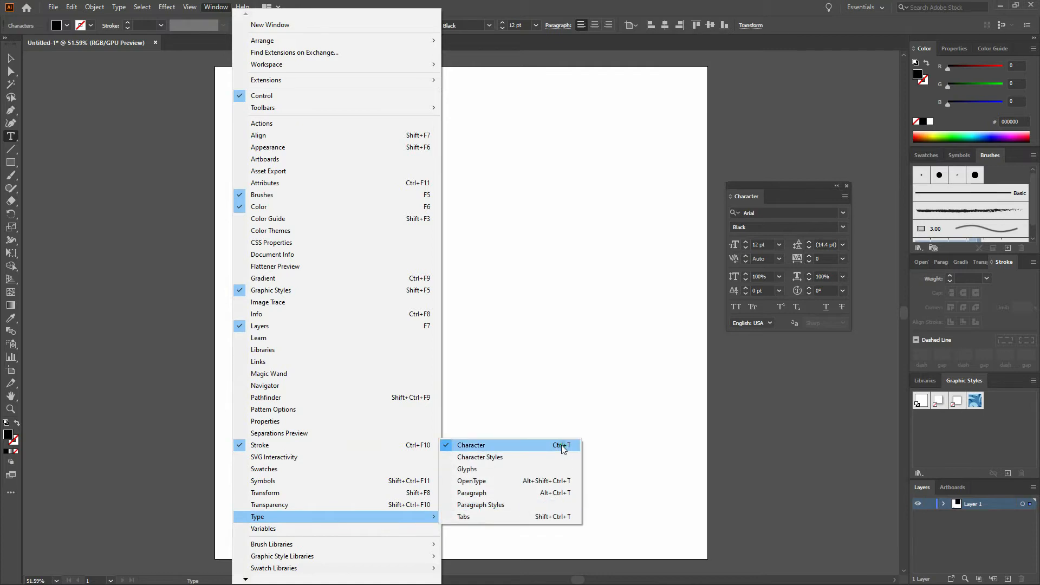
left_click(711, 5)
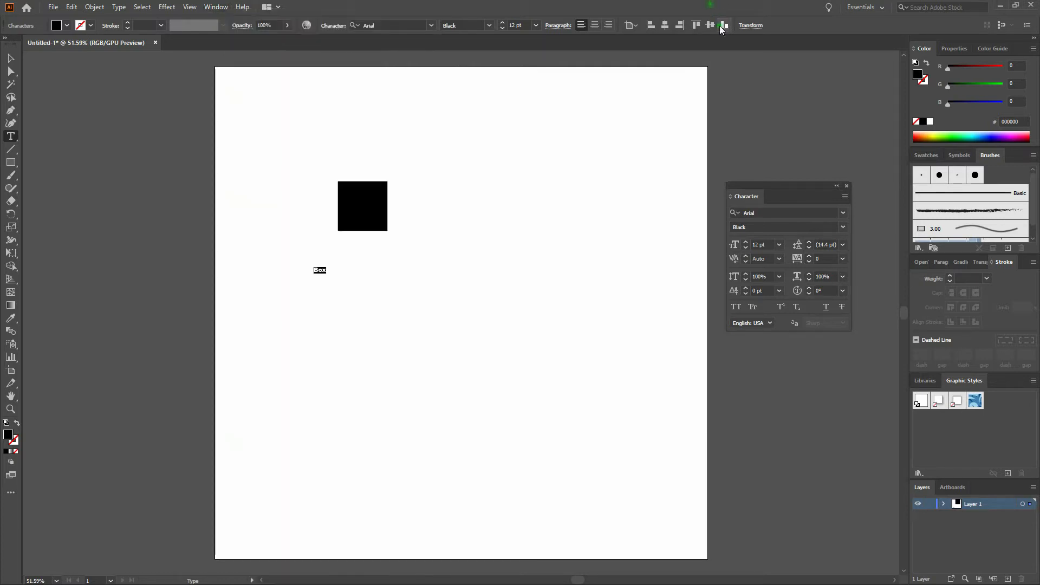
left_click(845, 197)
left_click(882, 259)
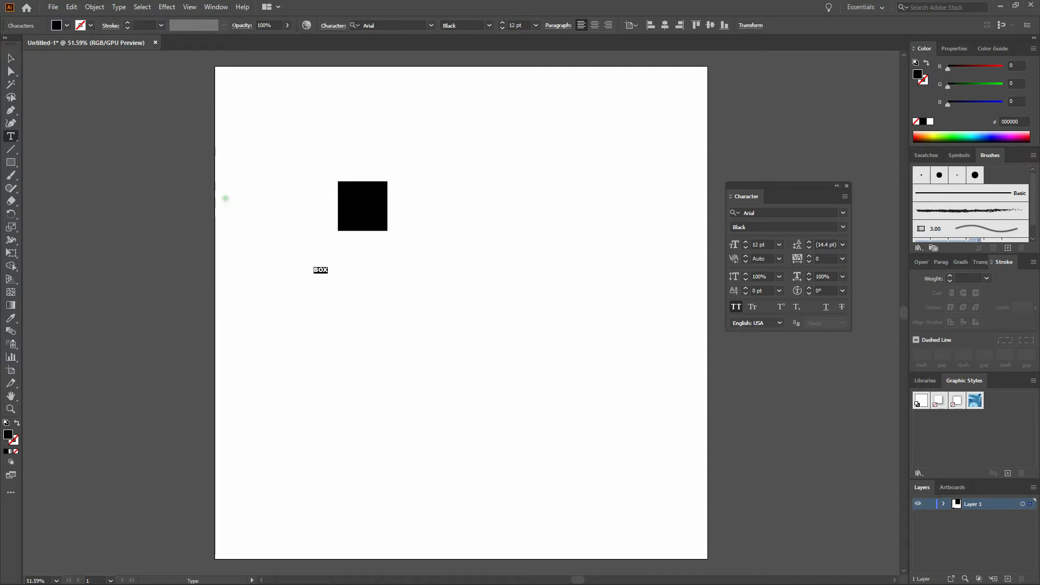
left_click(11, 58)
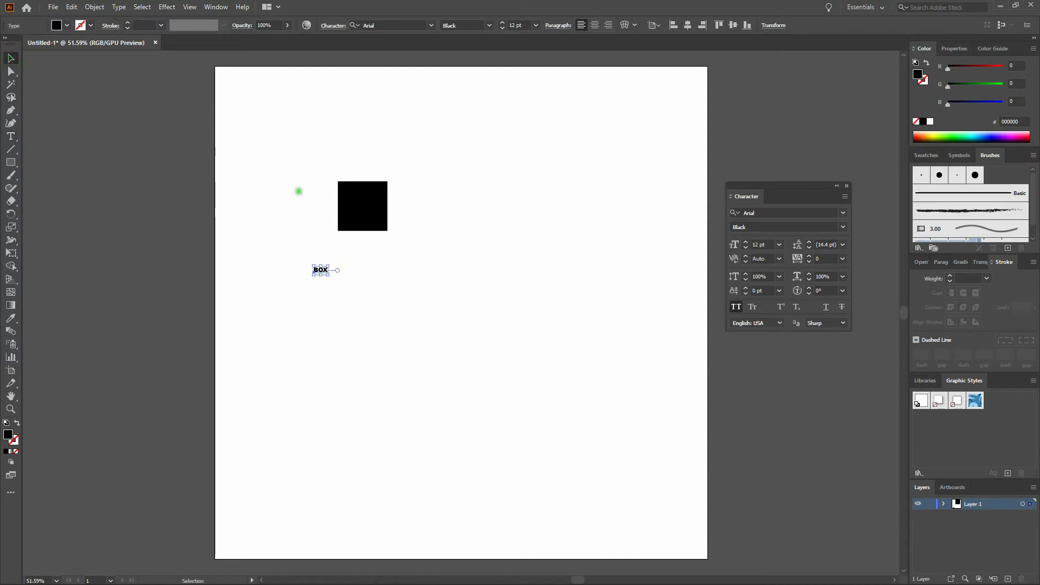
left_click(292, 190)
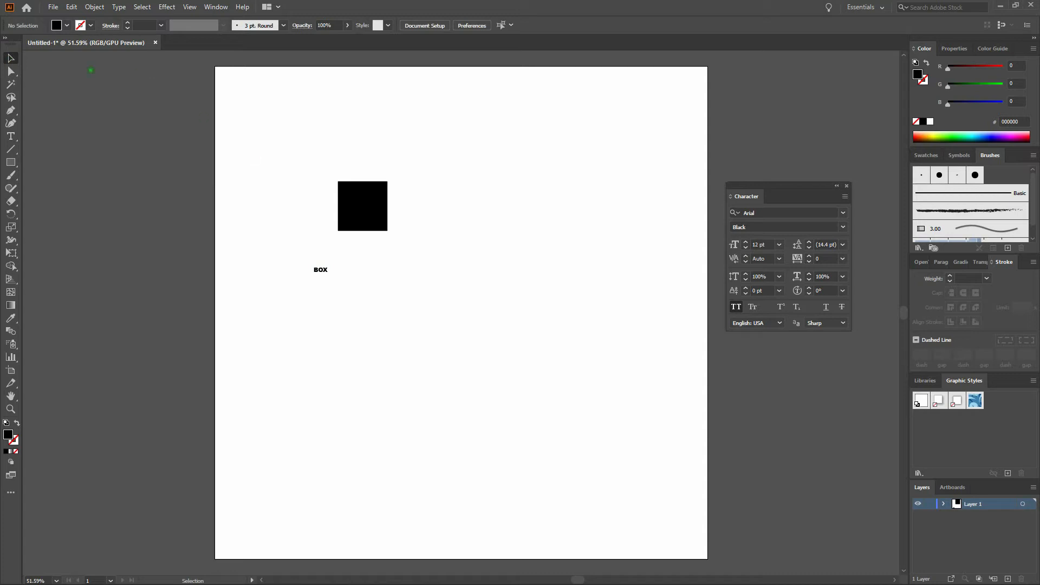
left_click(10, 136)
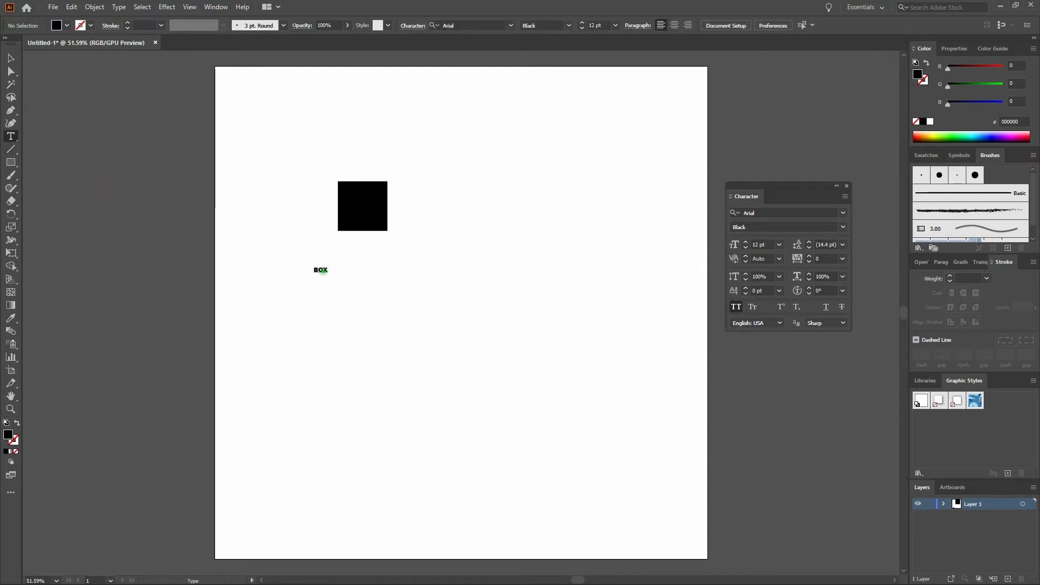
double_click(321, 270)
key("Escape")
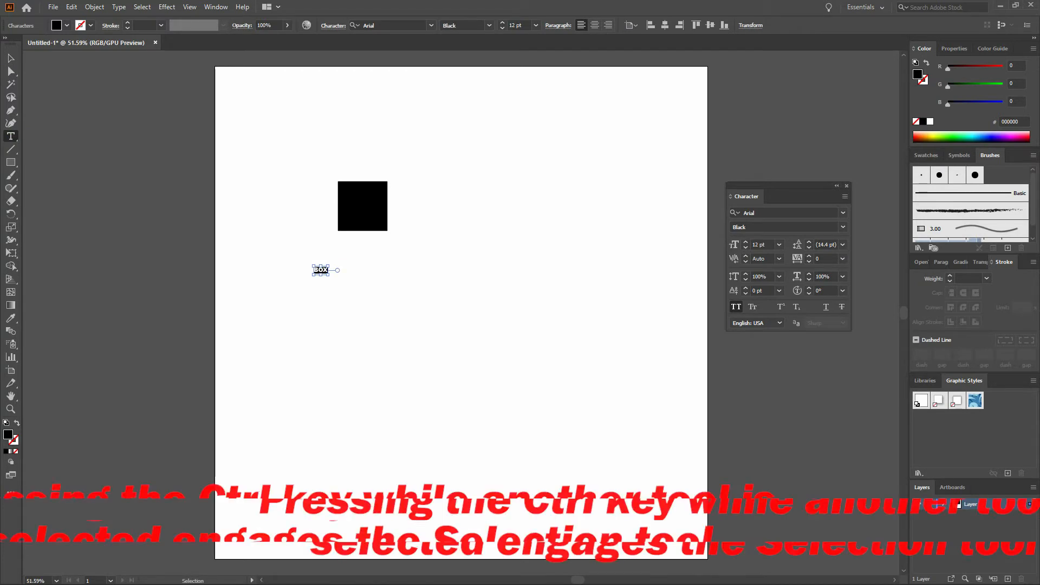
left_click(360, 261, "ctrl")
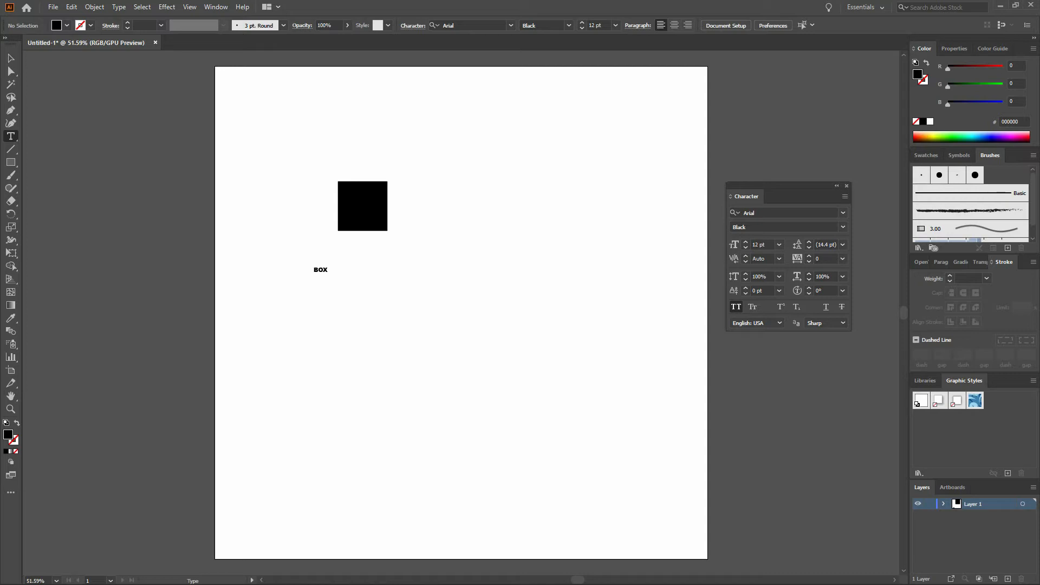
- Bring the black square to the front of the stacking order and deselect it
left_click(11, 58)
left_click(371, 198)
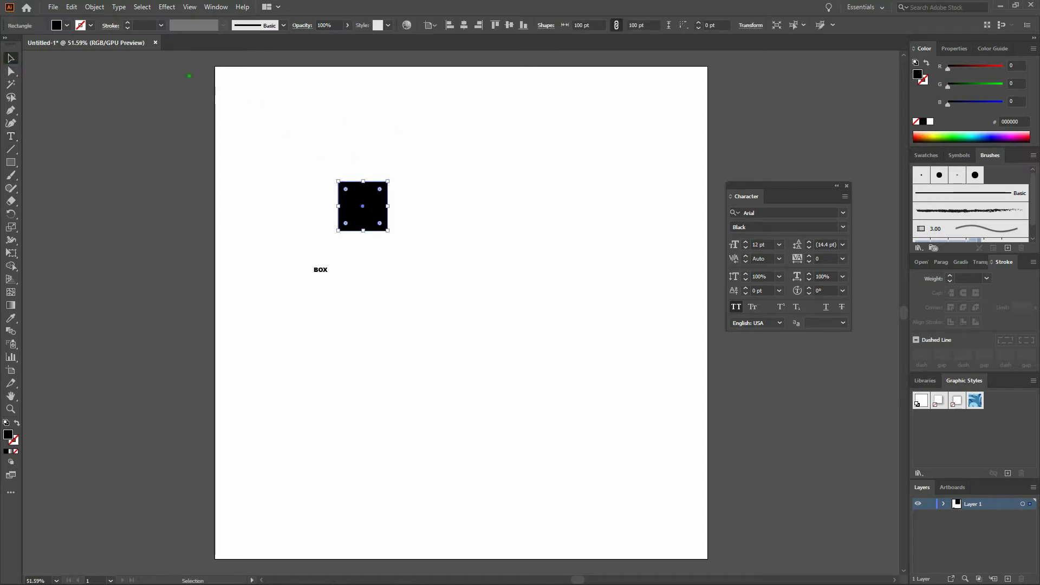
left_click(96, 7)
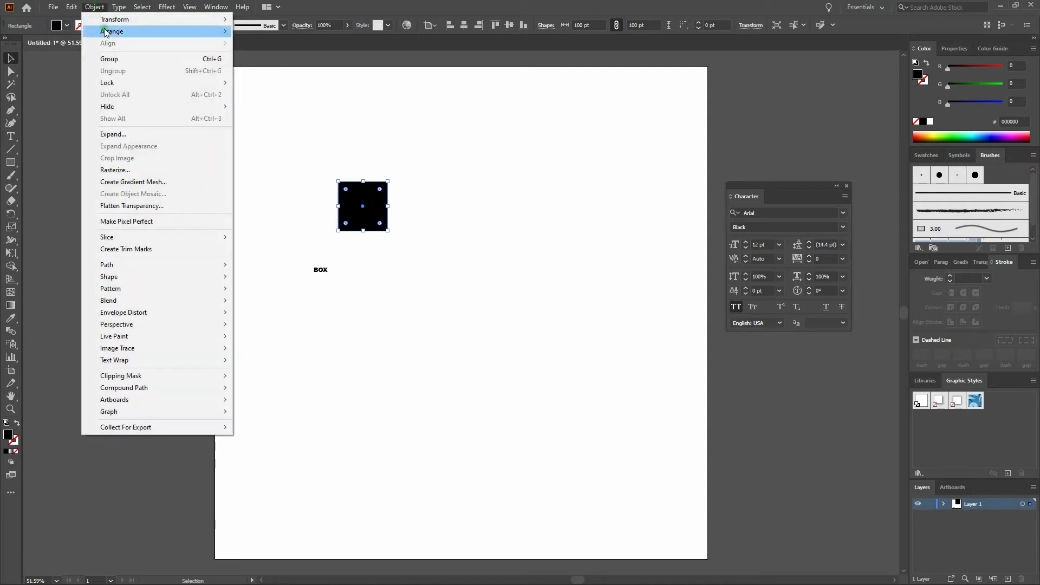
mouse_move(107, 33)
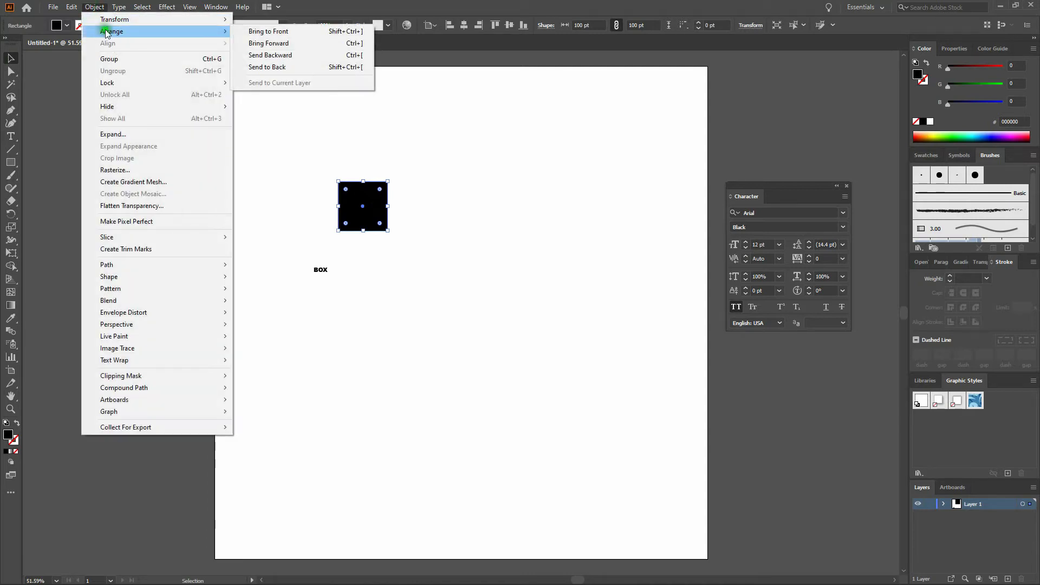
left_click(278, 34)
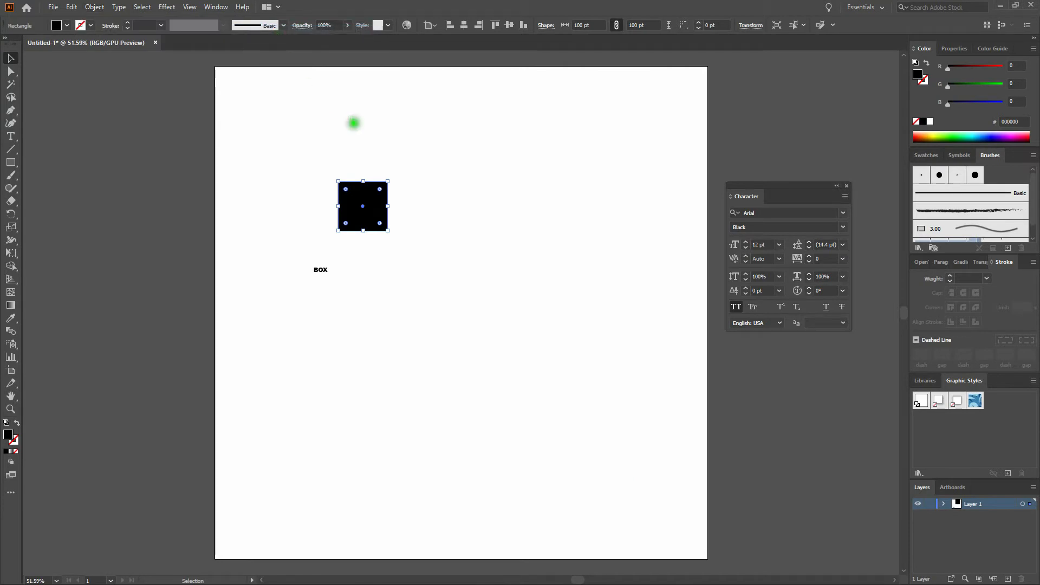
left_click(353, 123)
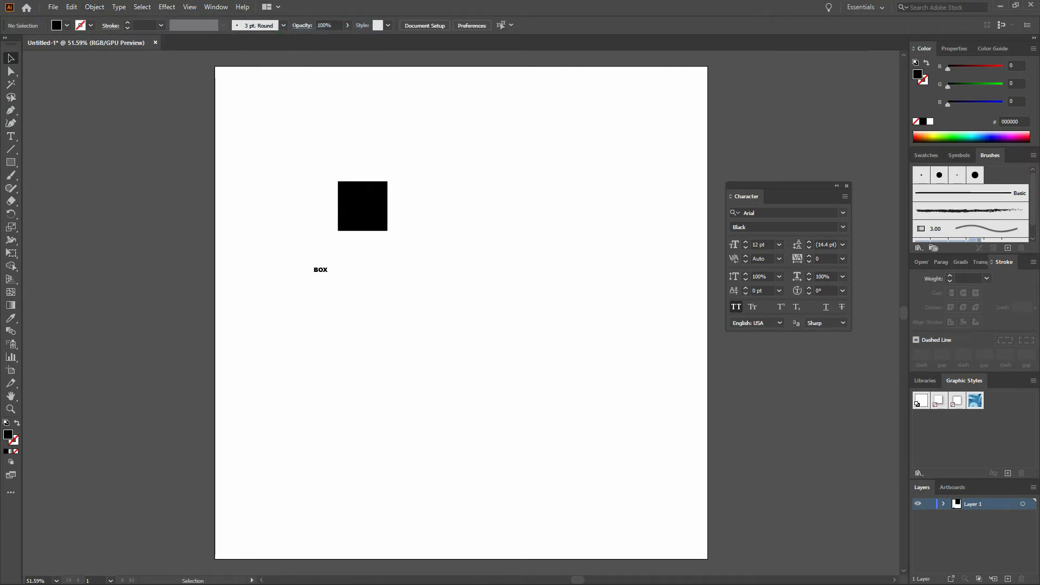
- Envelope-distort the BOX text into the square using Make with Top Object, and move it to the artboard's upper-left corner
left_click_drag(283, 144, 410, 288)
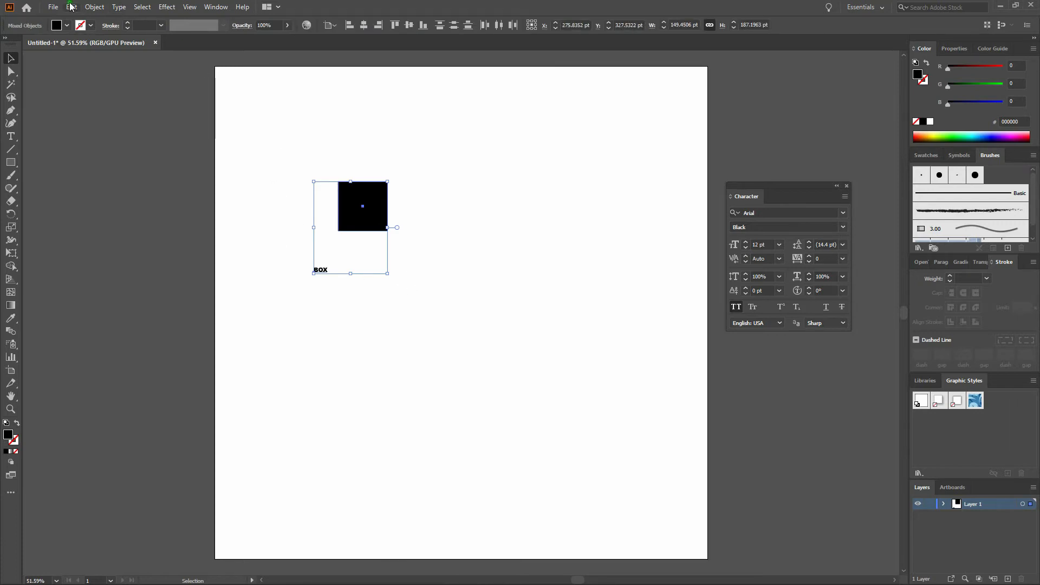
left_click(94, 6)
mouse_move(124, 312)
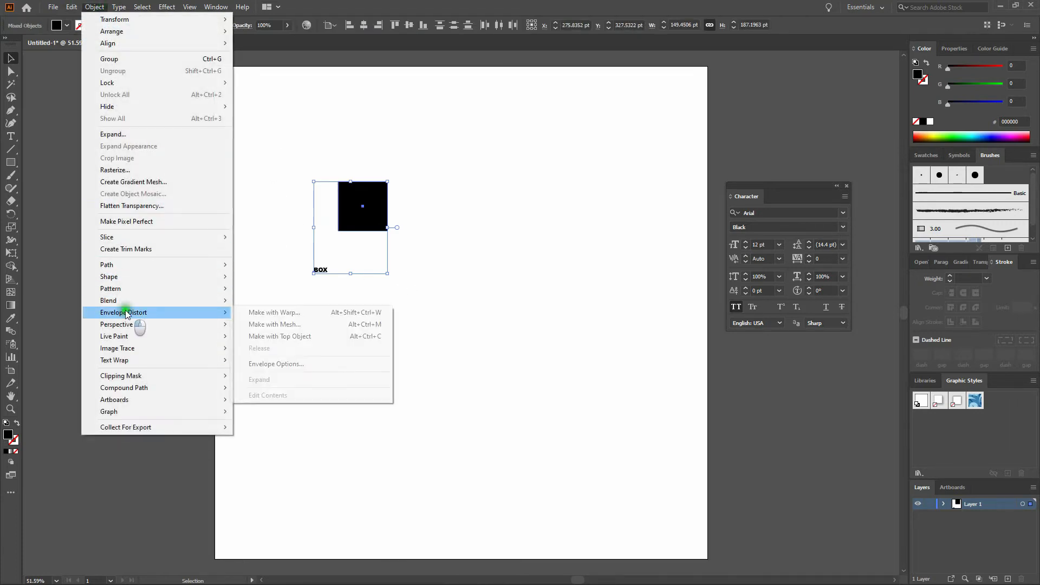
left_click(269, 337)
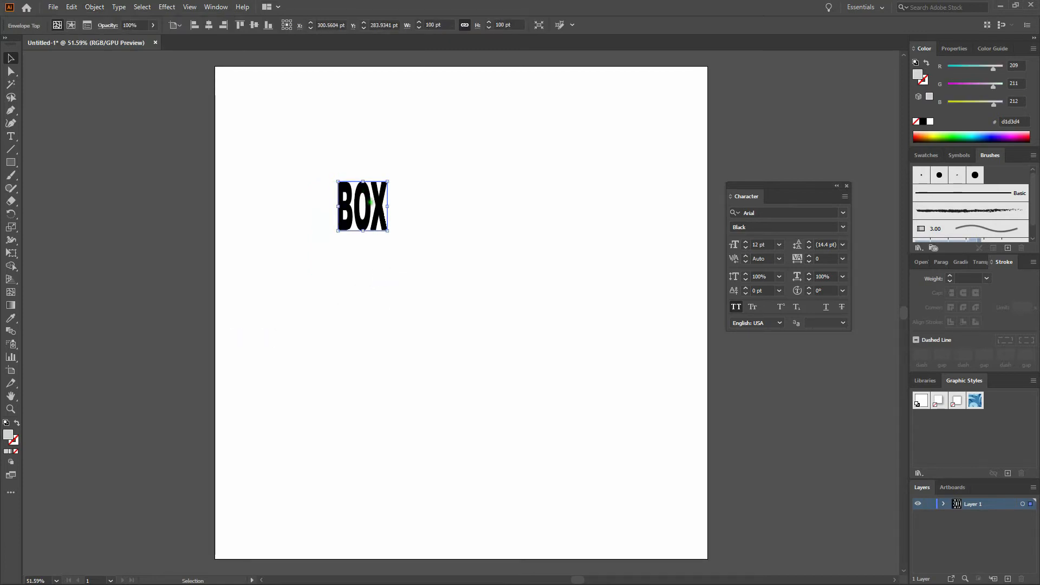
left_click_drag(368, 203, 278, 114)
left_click(311, 156)
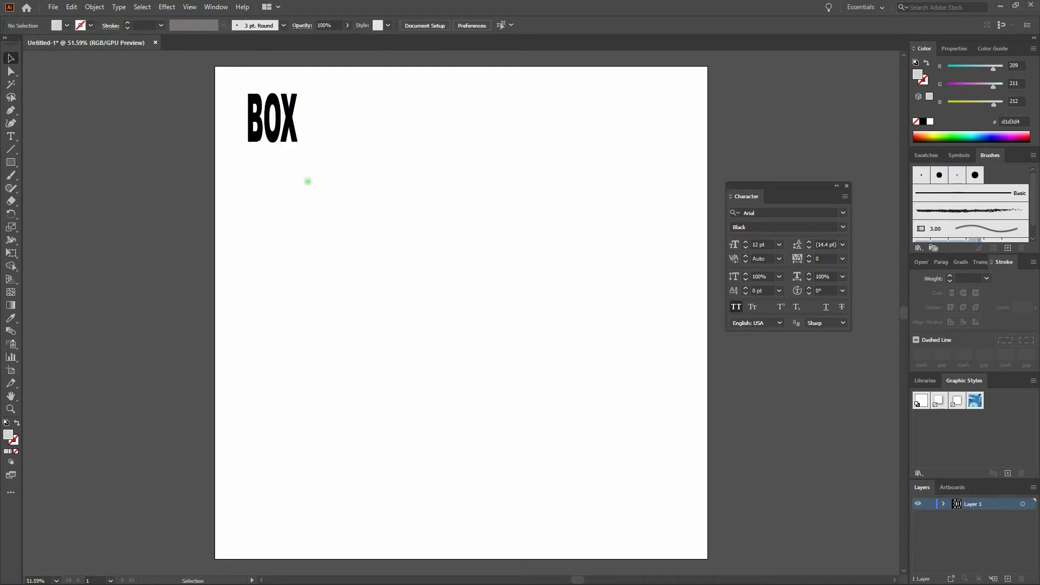
- Create a 100 × 100 pt circle with the Ellipse tool on the artboard below the BOX text
left_click(16, 162)
left_click_drag(16, 165, 48, 190)
left_click(318, 230)
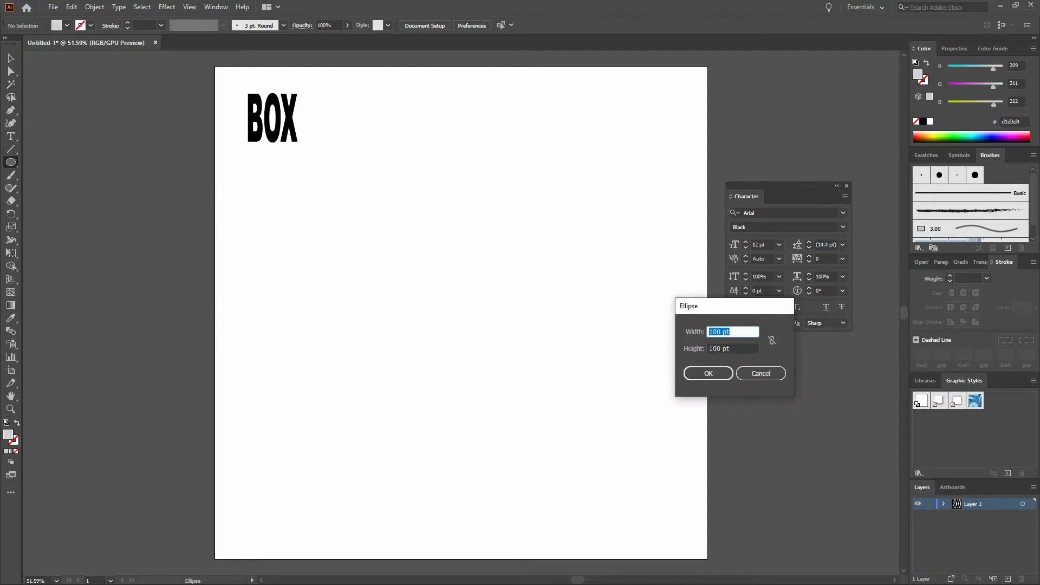
left_click(699, 371)
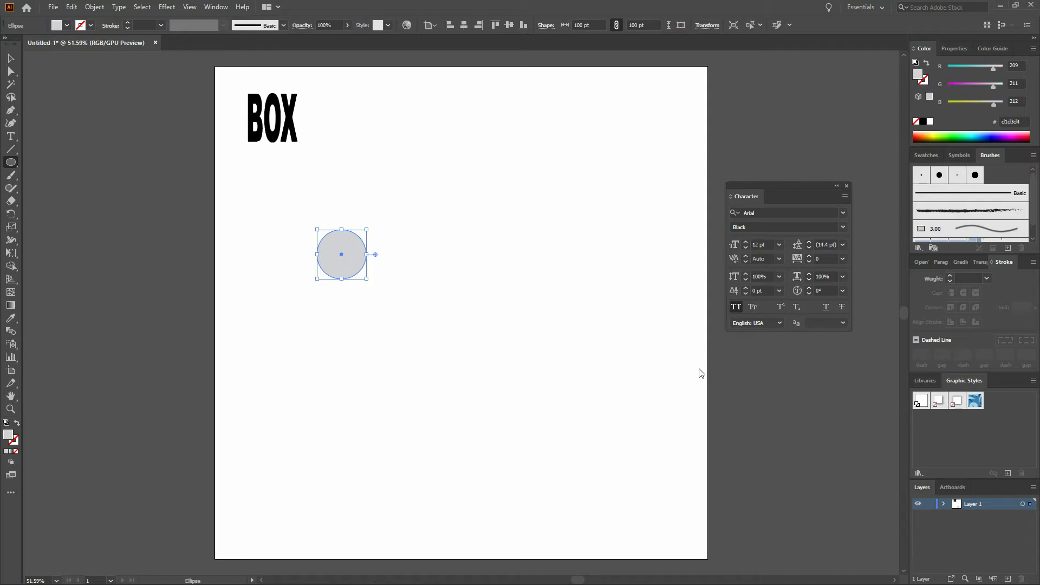
- Fill the circle with black (000000)
double_click(8, 435)
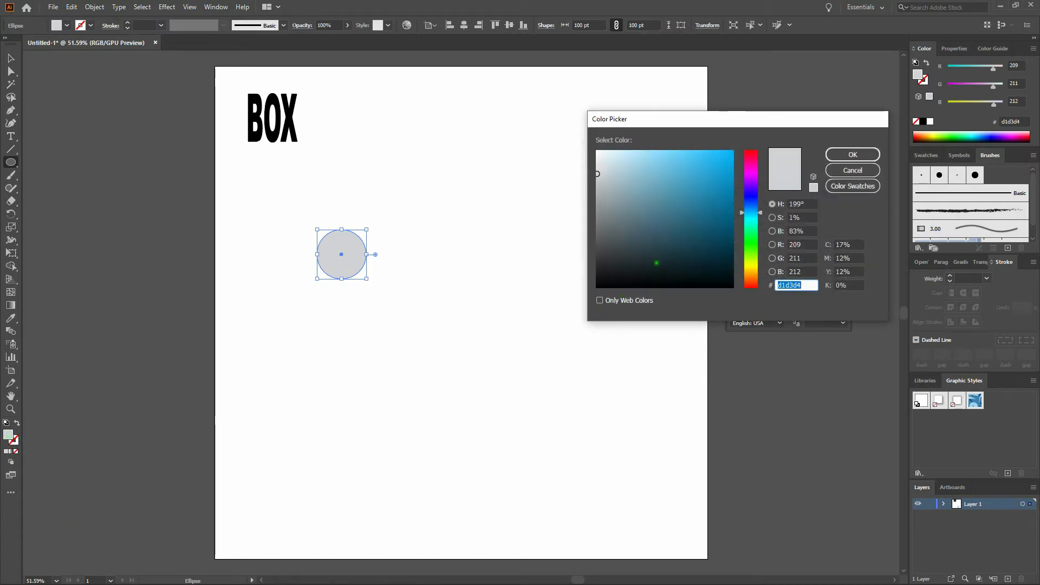
left_click(611, 294)
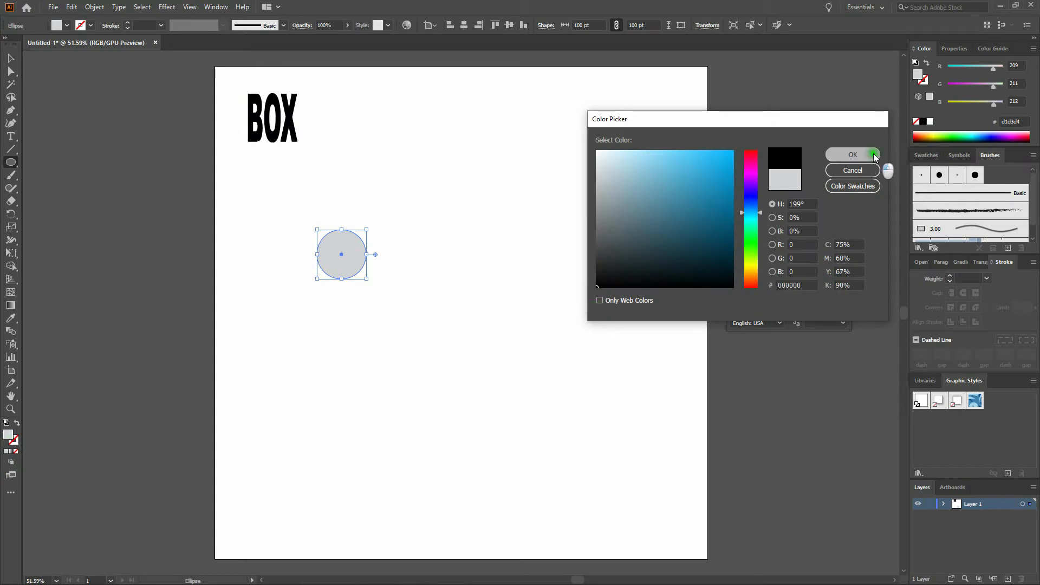
left_click(872, 154)
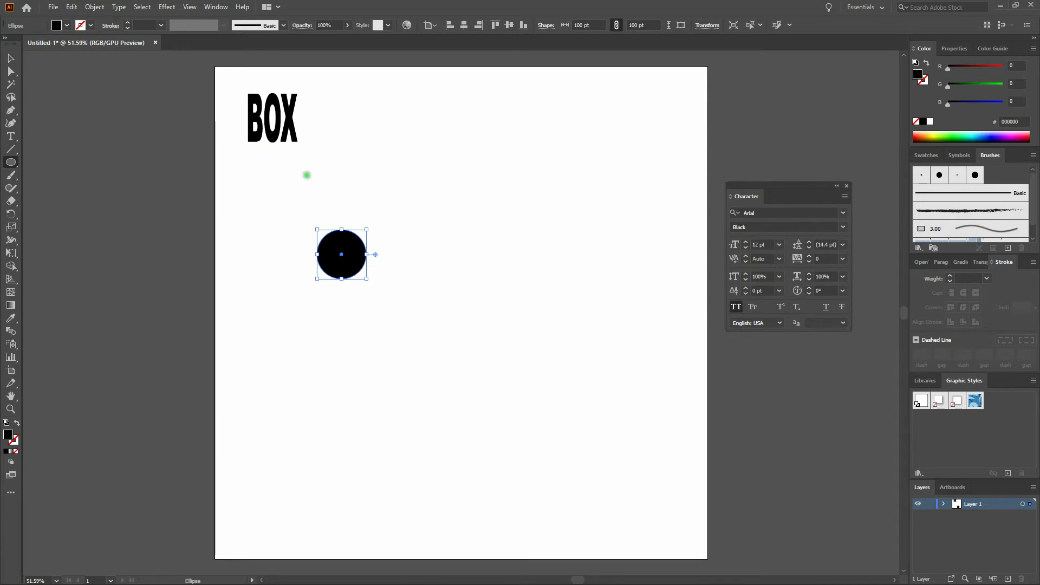
- Add the point text "ROUND" below the black circle and deselect it
left_click(10, 136)
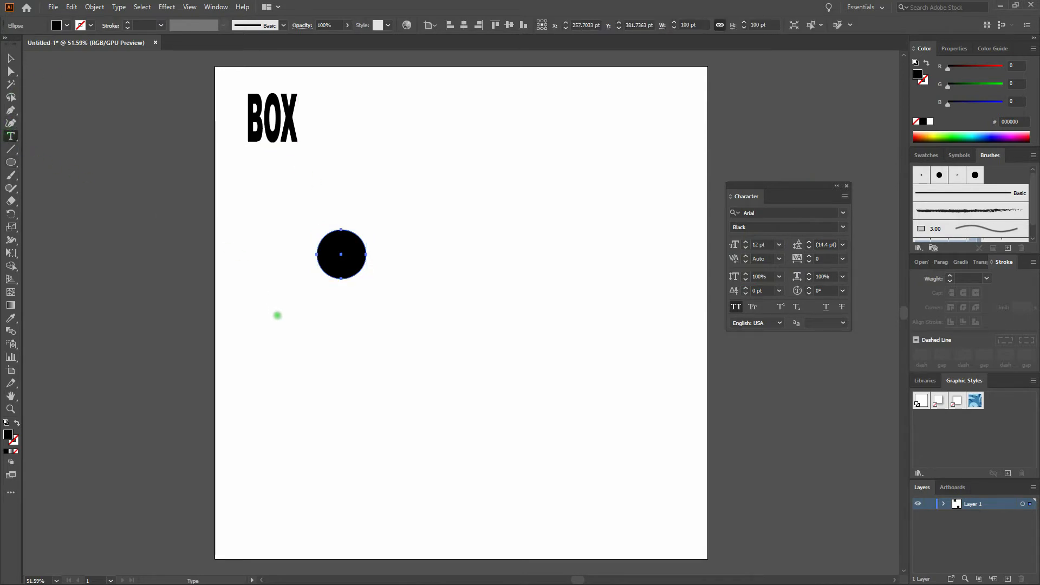
left_click(269, 306)
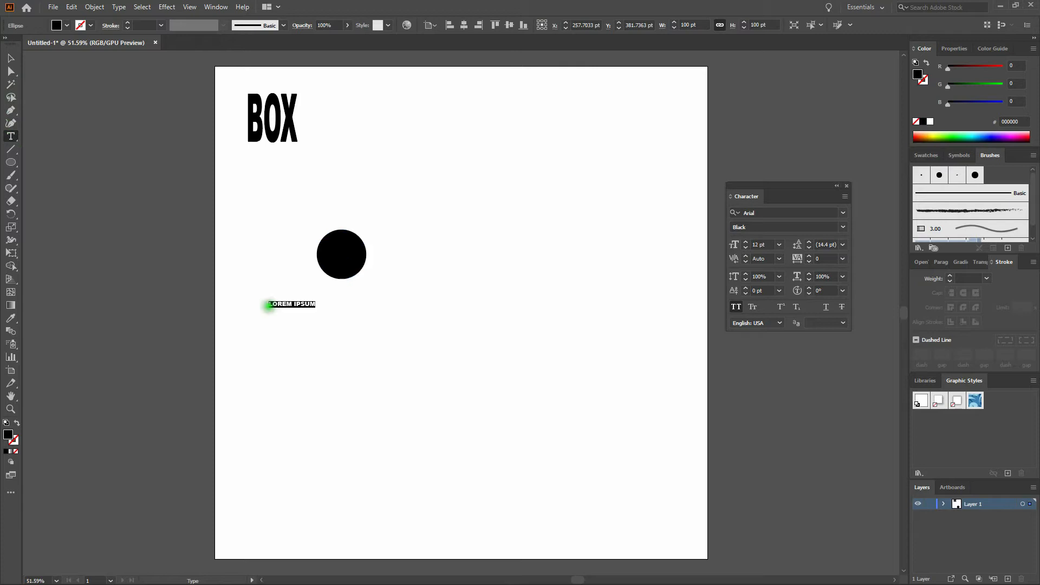
type("UND")
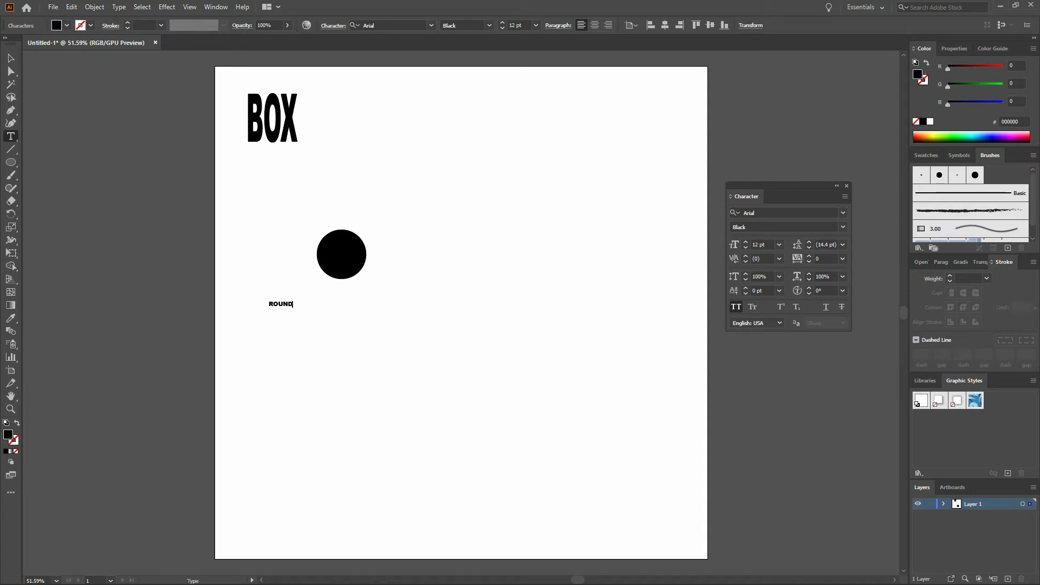
left_click(273, 258, "ctrl")
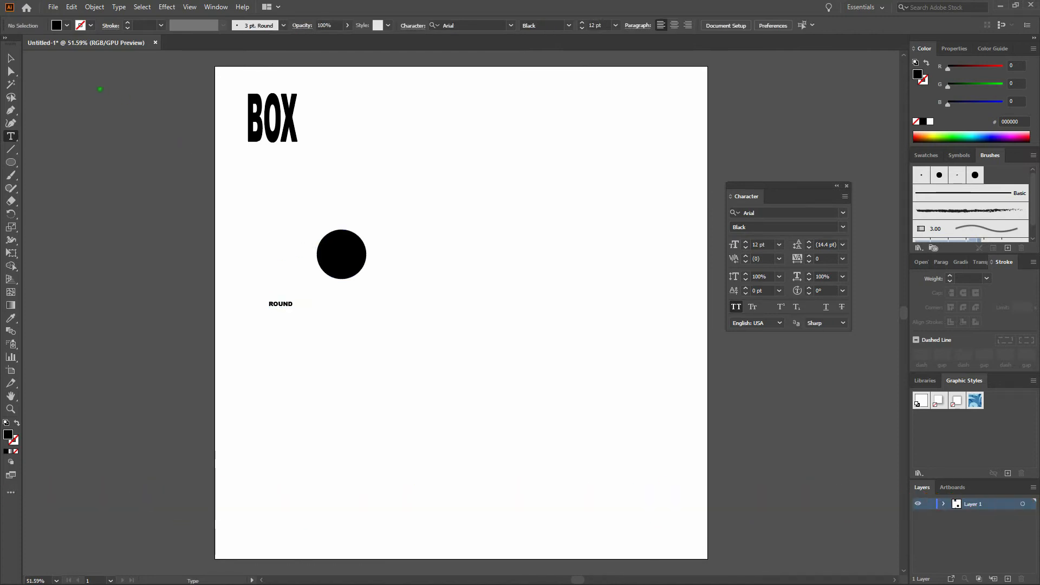
- Bring the black circle to the front of the stacking order and deselect it
key("v")
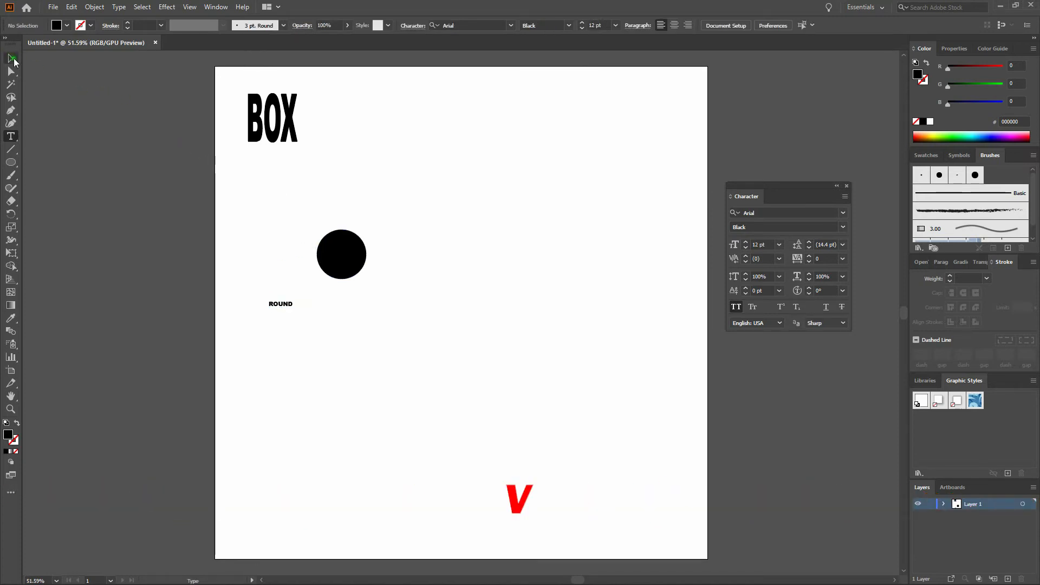
left_click(337, 244)
left_click(94, 7)
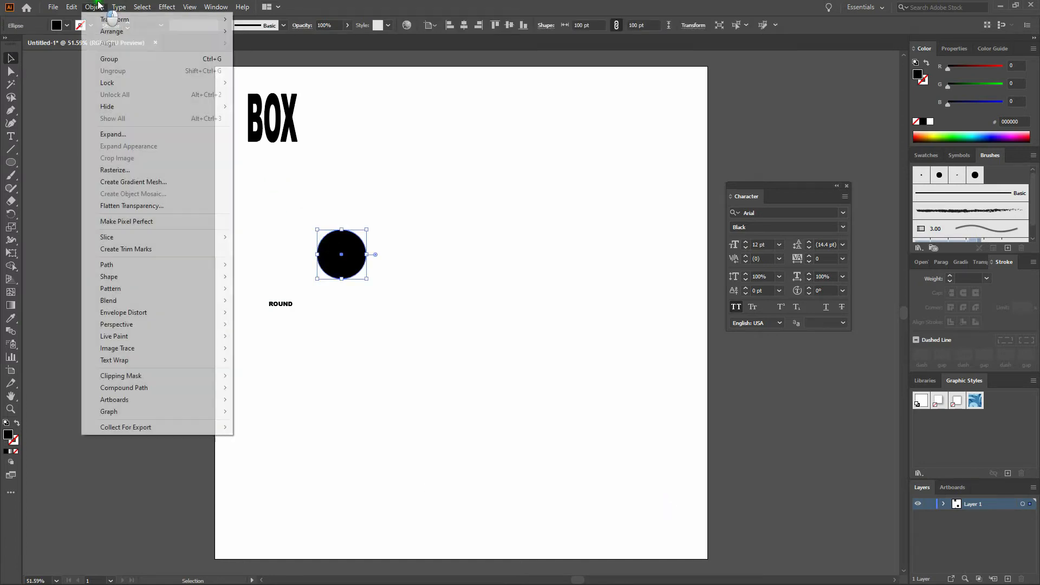
mouse_move(137, 34)
left_click(269, 31)
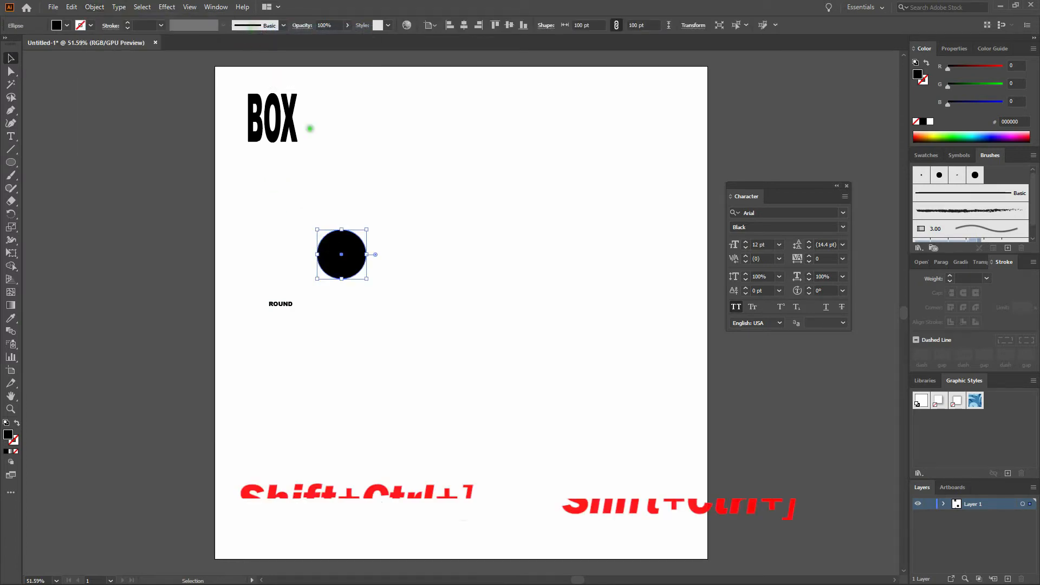
left_click(385, 209)
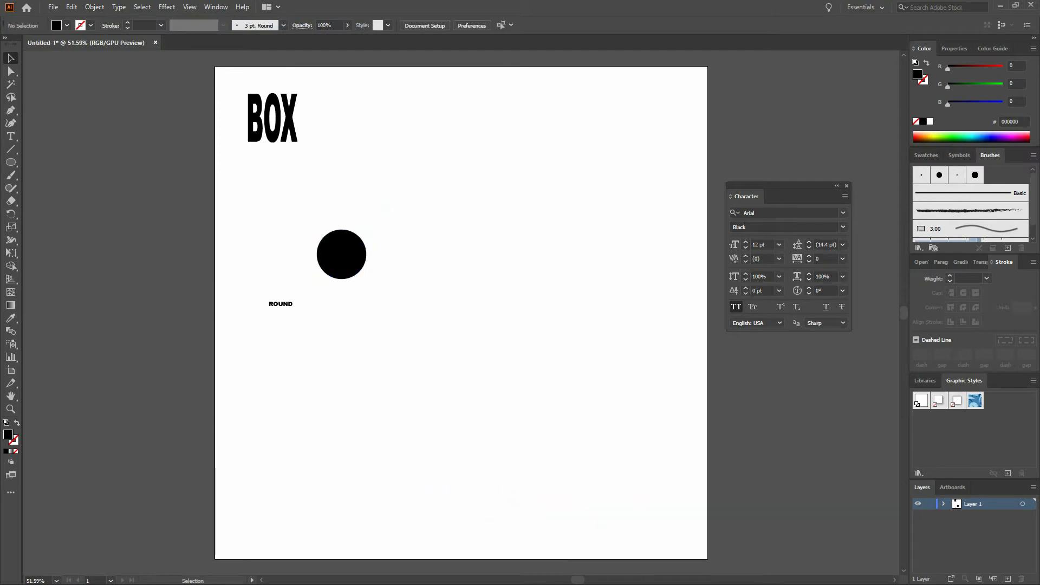
- Envelope-distort the ROUND text into the circle using Make with Top Object and deselect the result
left_click_drag(394, 207, 255, 308)
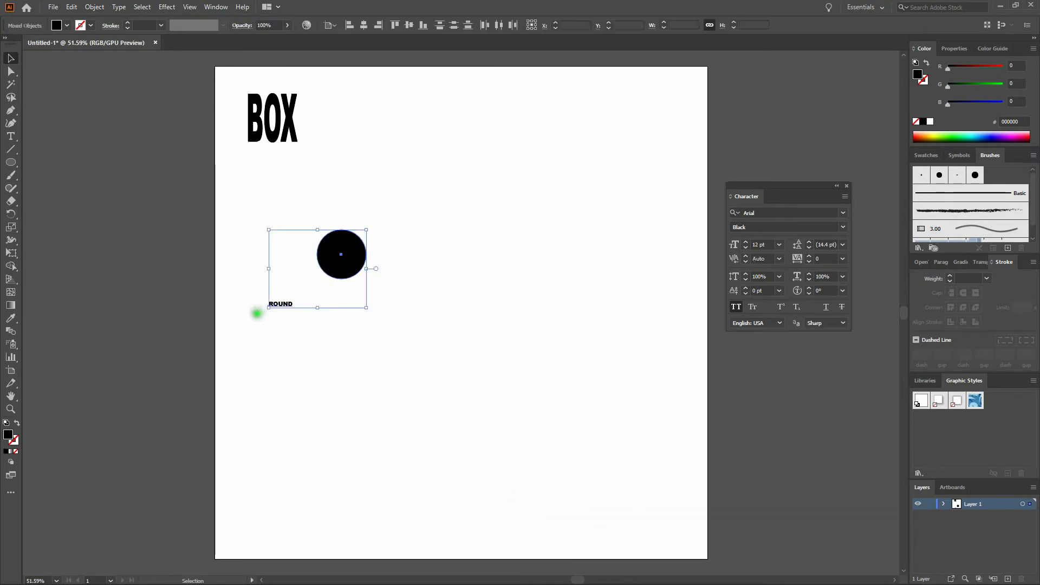
left_click(96, 7)
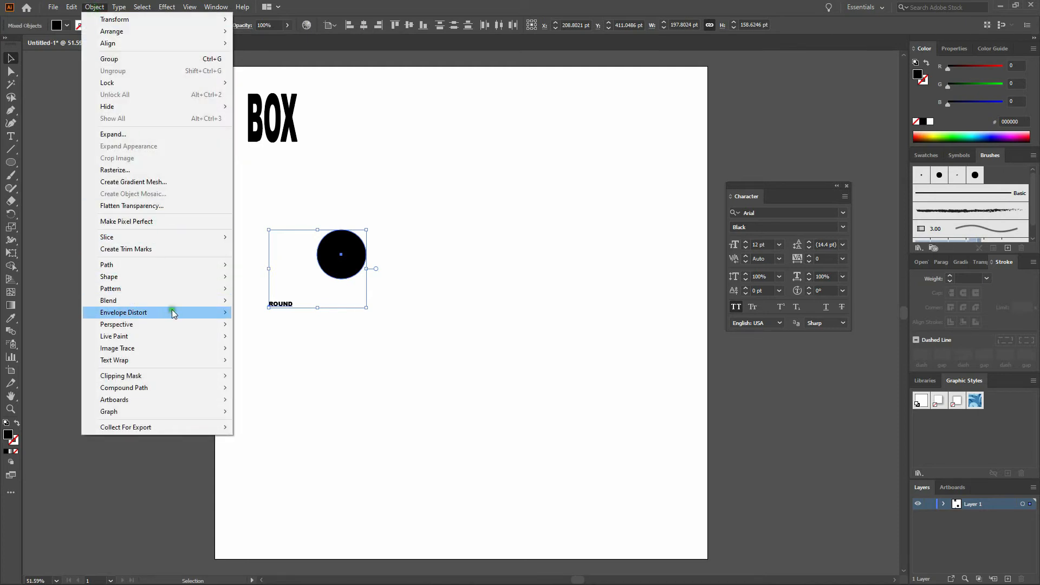
mouse_move(172, 311)
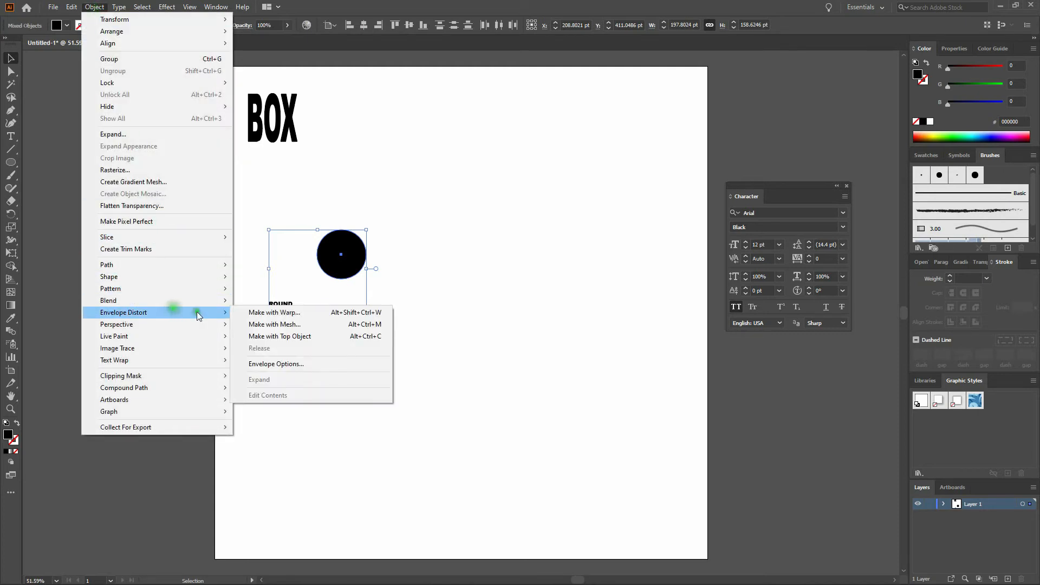
left_click(318, 336)
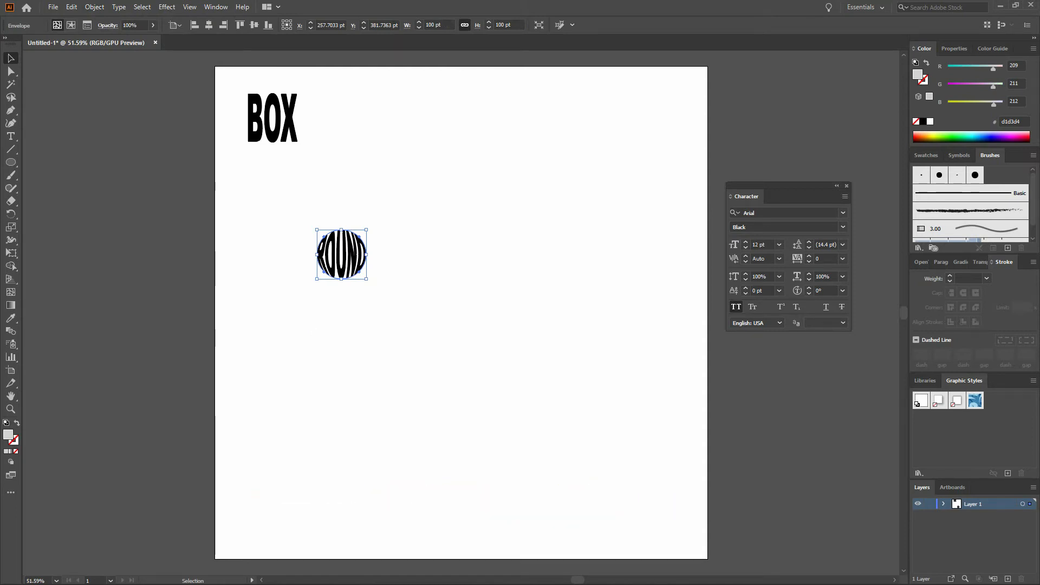
left_click(318, 336)
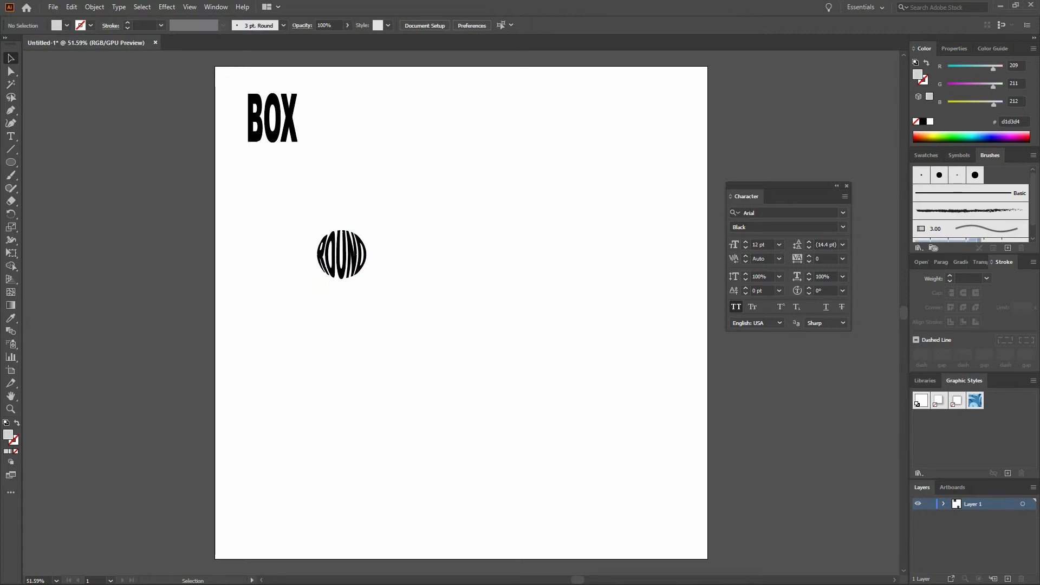
- Move the round-shaped ROUND word directly below the BOX word and deselect it
left_click_drag(342, 255, 272, 190)
left_click(305, 243)
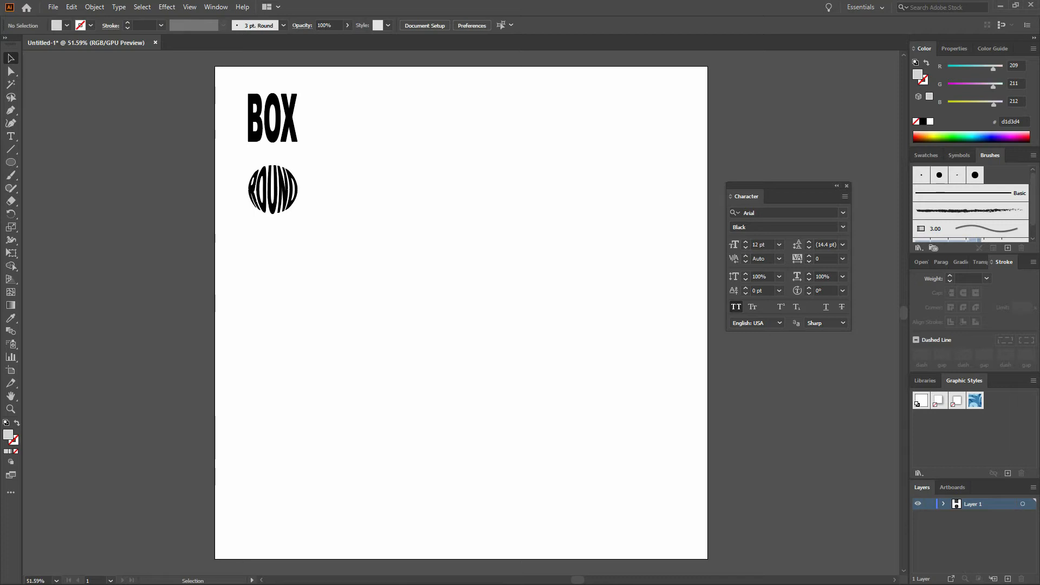
left_click(305, 244)
left_click(276, 228)
- Create a 100 × 100 pt square with the Rectangle tool on the artboard below the ROUND word
key("m")
left_click(263, 222)
left_click(292, 268)
left_click(551, 308)
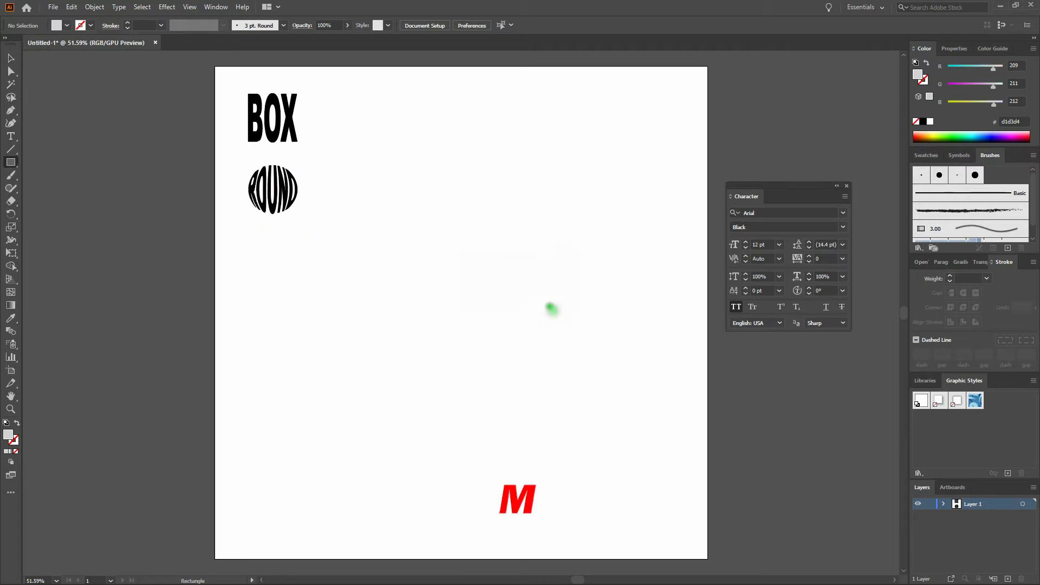
left_click(301, 274)
left_click(293, 257)
left_click(291, 257)
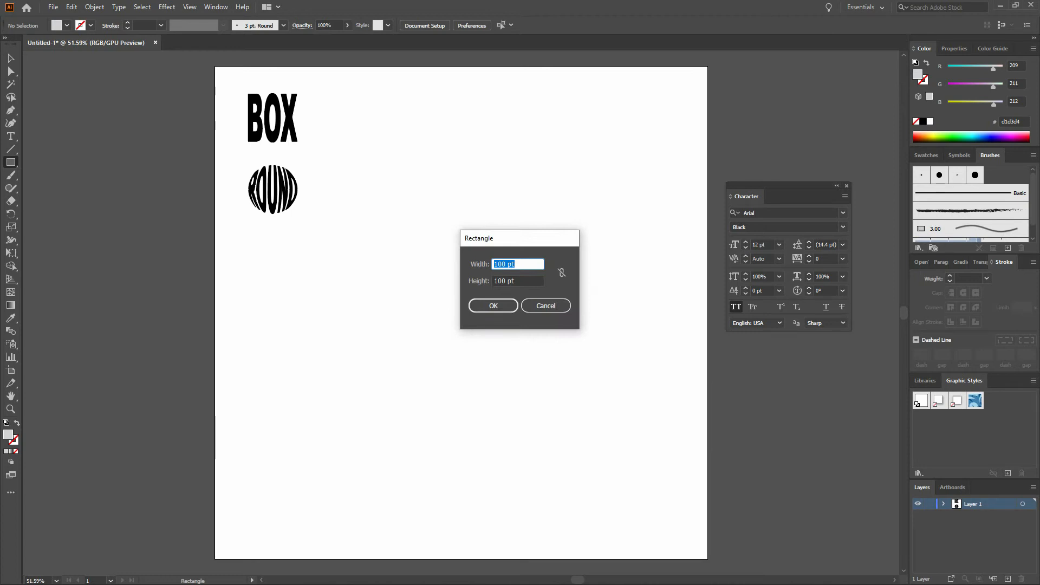
key("Return")
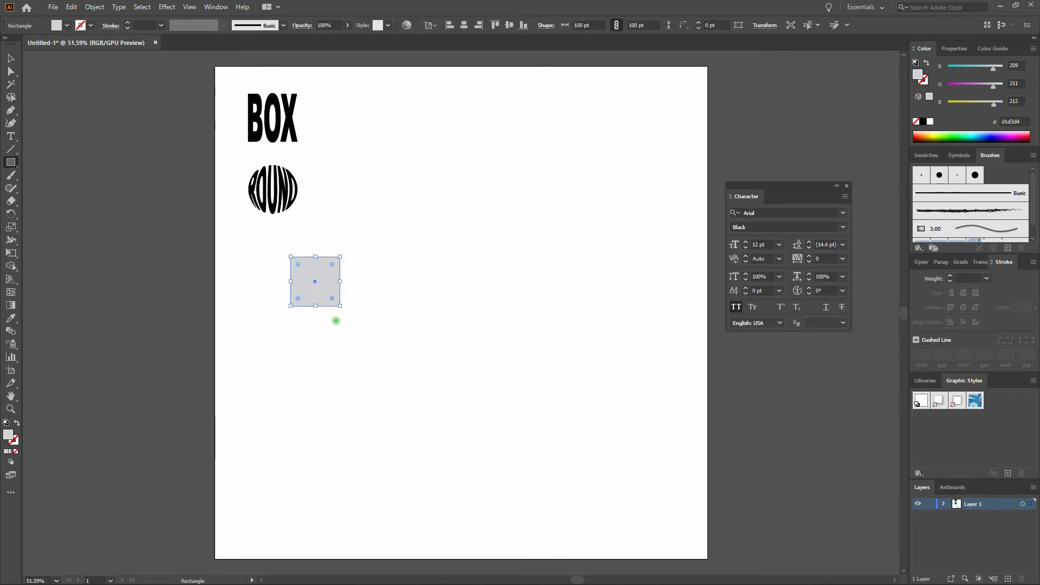
- Move only the square's upper-left anchor point straight down by 30 pt
left_click(11, 71)
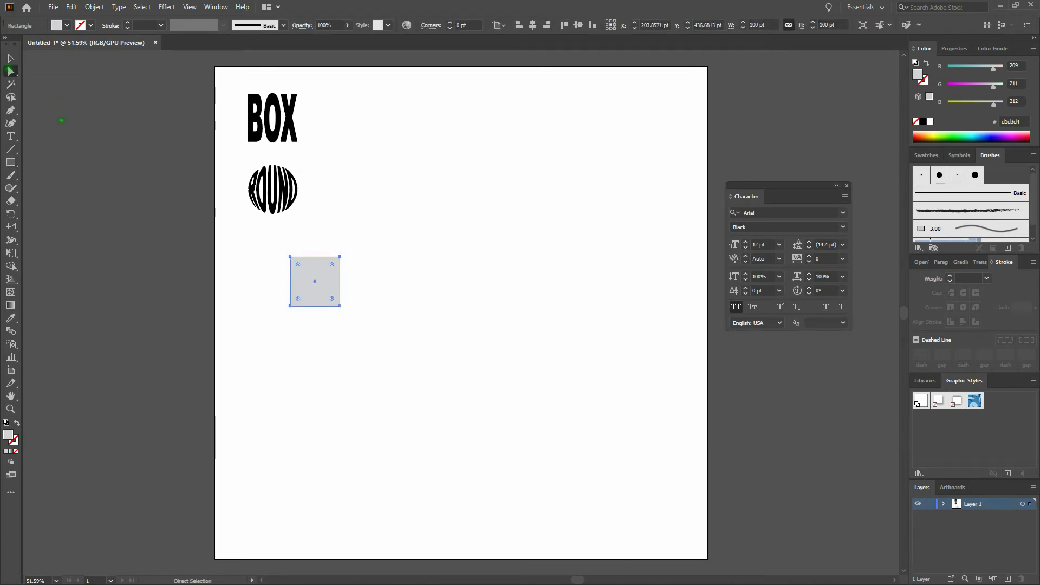
left_click_drag(263, 243, 301, 266)
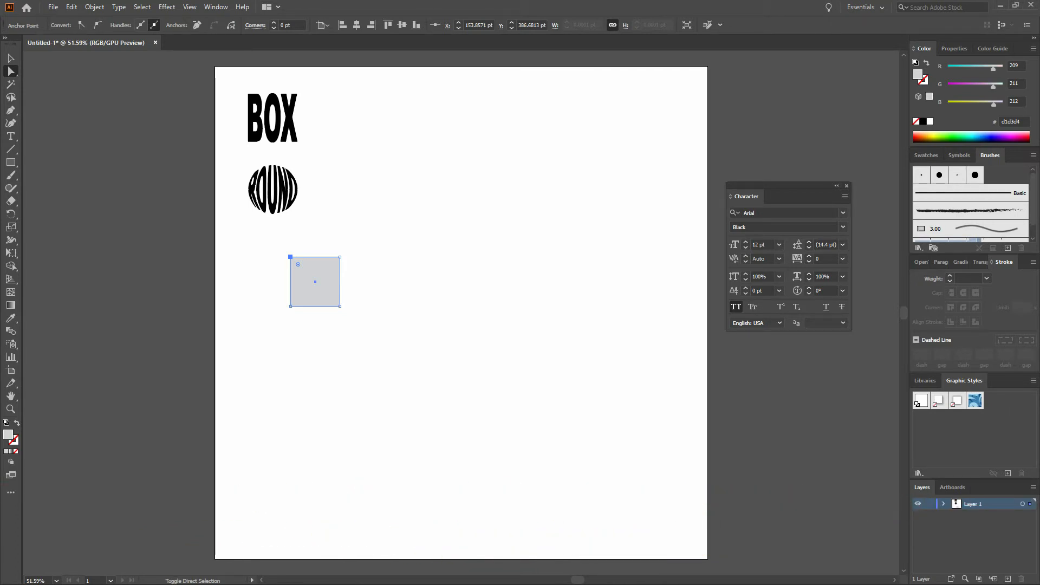
key("shift+Down")
key("shift+Down")
key("shift+Down")
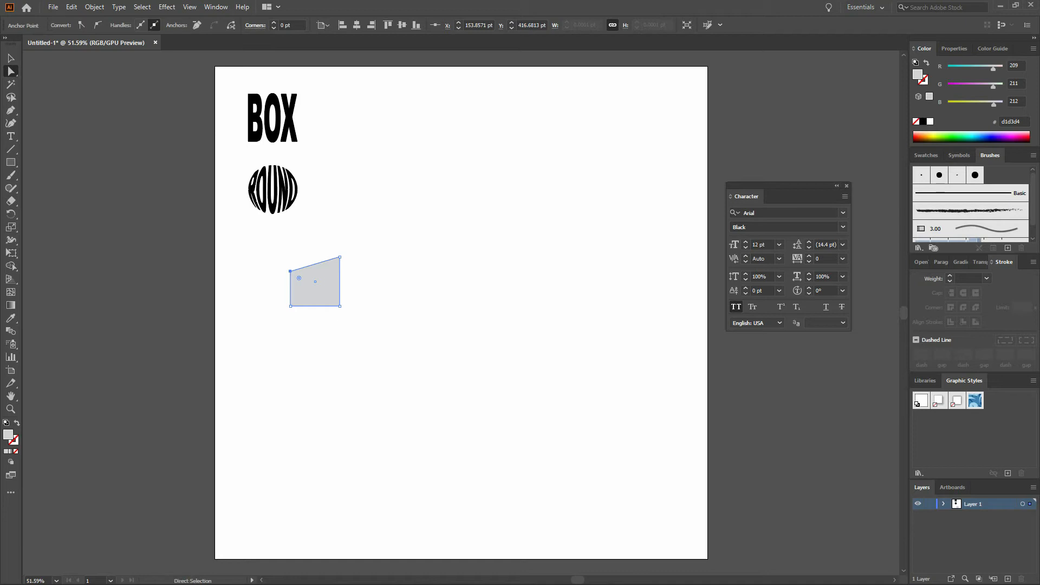
- Move the shape's lower-left anchor point straight up by about 30 pt to form a symmetrical trapezoid, and deselect it
left_click_drag(281, 290, 306, 313)
key("shift+Up")
key("shift+Up")
key("shift+Up")
key("shift+Up")
left_click(302, 327)
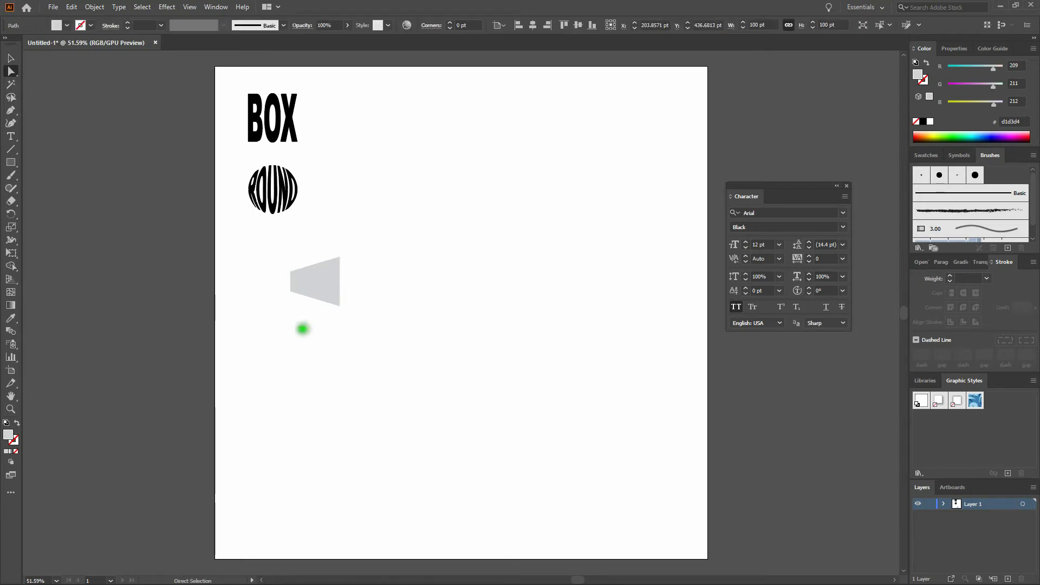
- Fill the whole trapezoid with black (000000) and deselect it
left_click(314, 284)
double_click(8, 433)
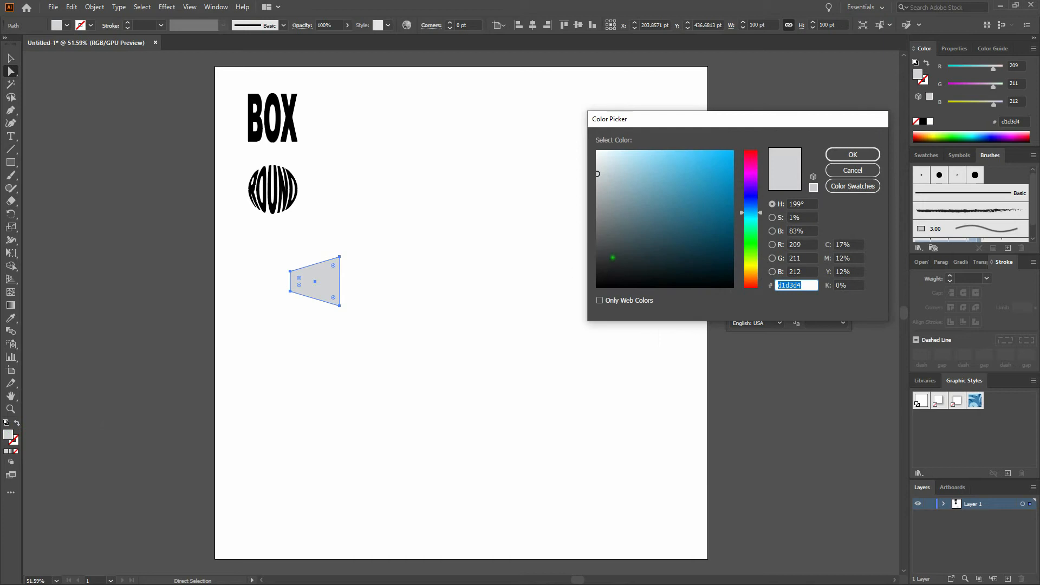
left_click_drag(608, 255, 583, 298)
left_click(863, 155)
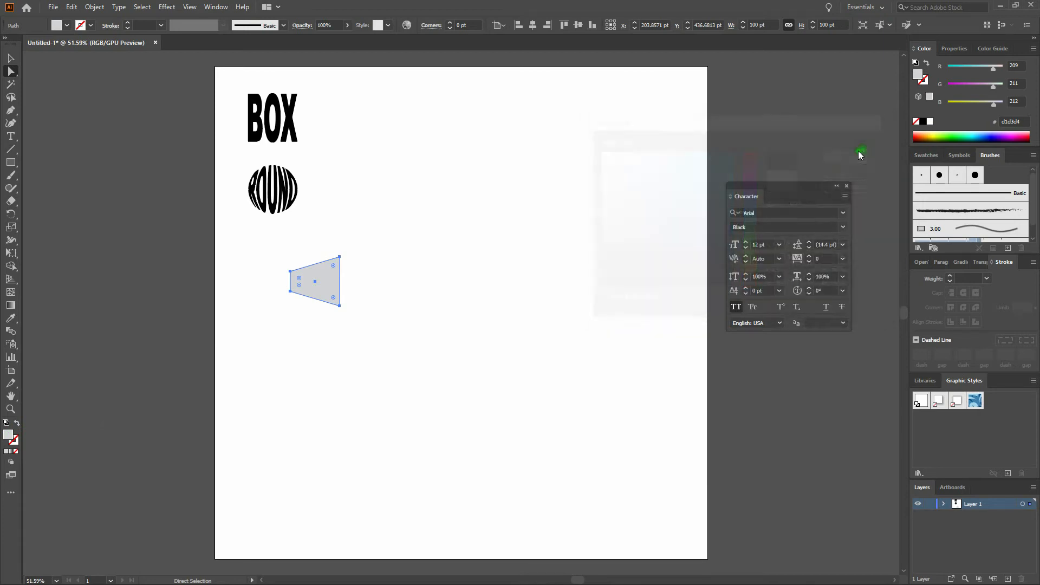
left_click(500, 282)
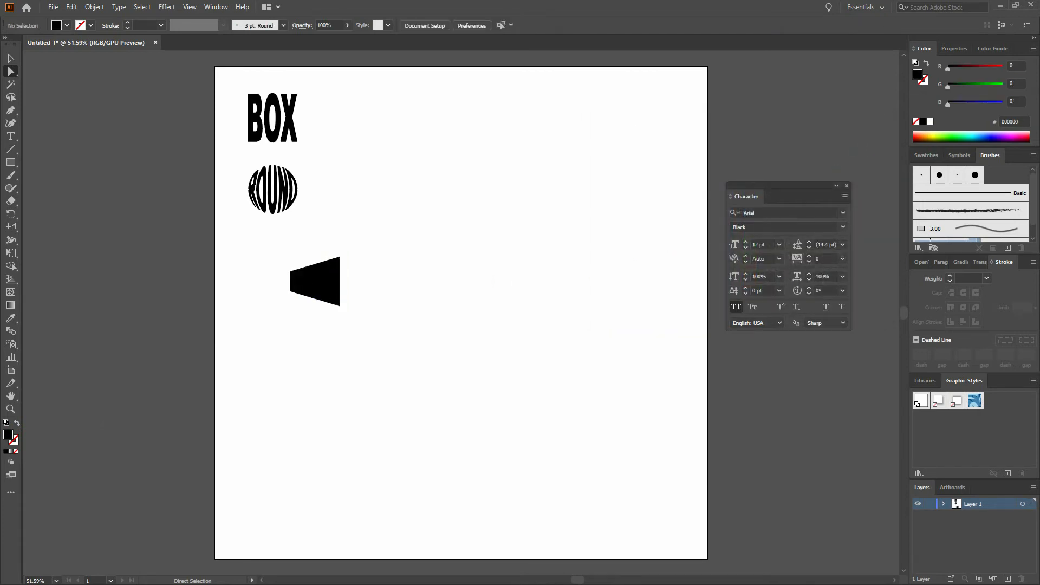
- Add the point text "ANGLE" below the black trapezoid and deselect it
left_click(10, 136)
left_click(274, 332)
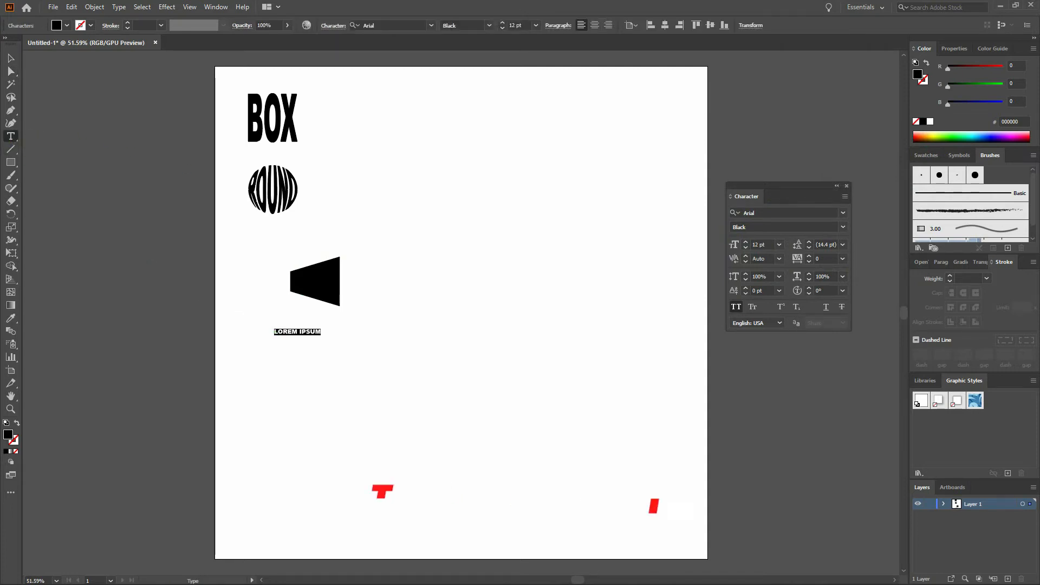
type("ANGLE")
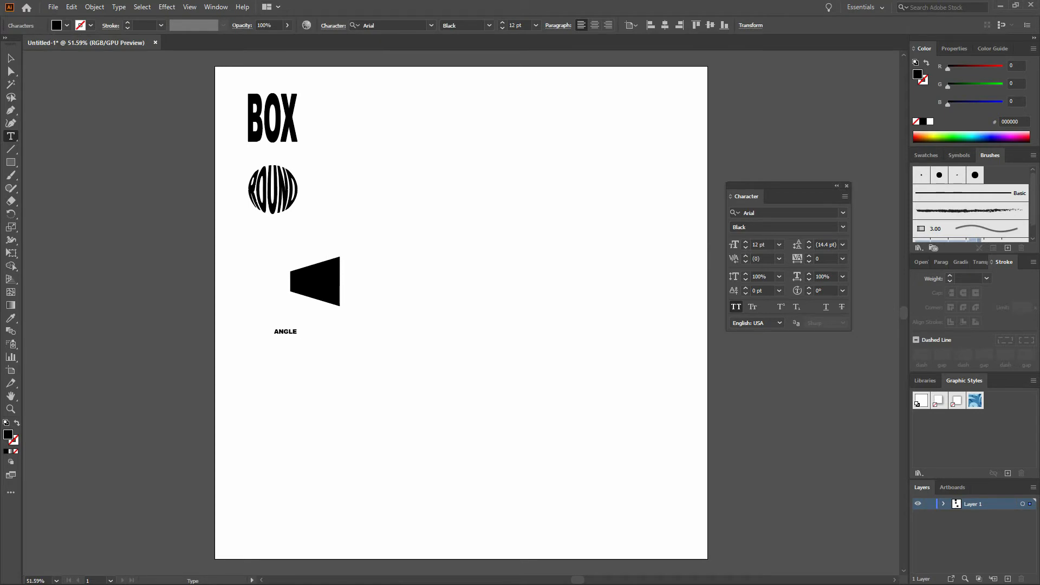
left_click(261, 299, "ctrl")
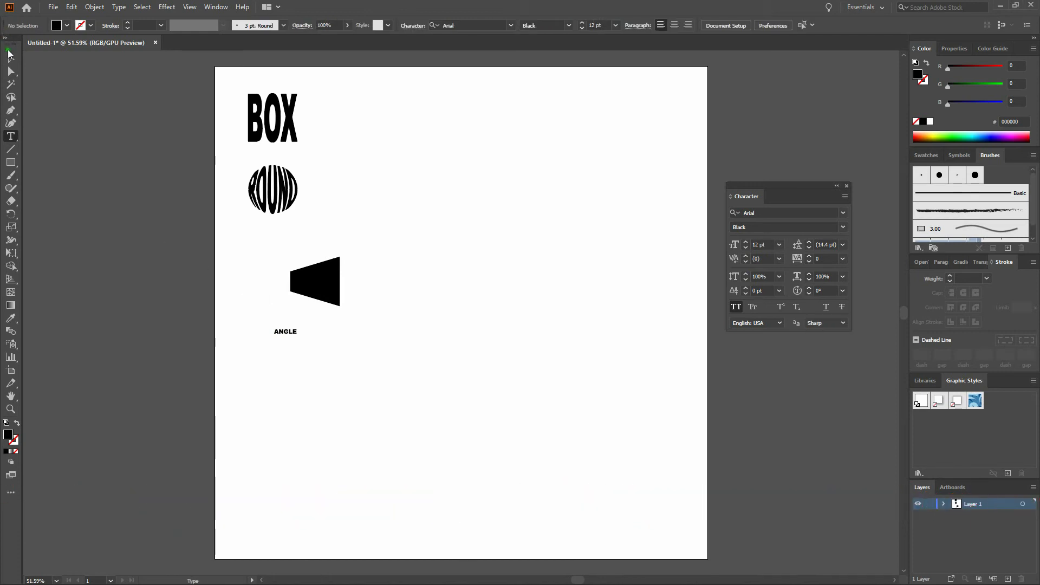
- Bring the black trapezoid to the front of the stacking order, above the ANGLE text
key("v")
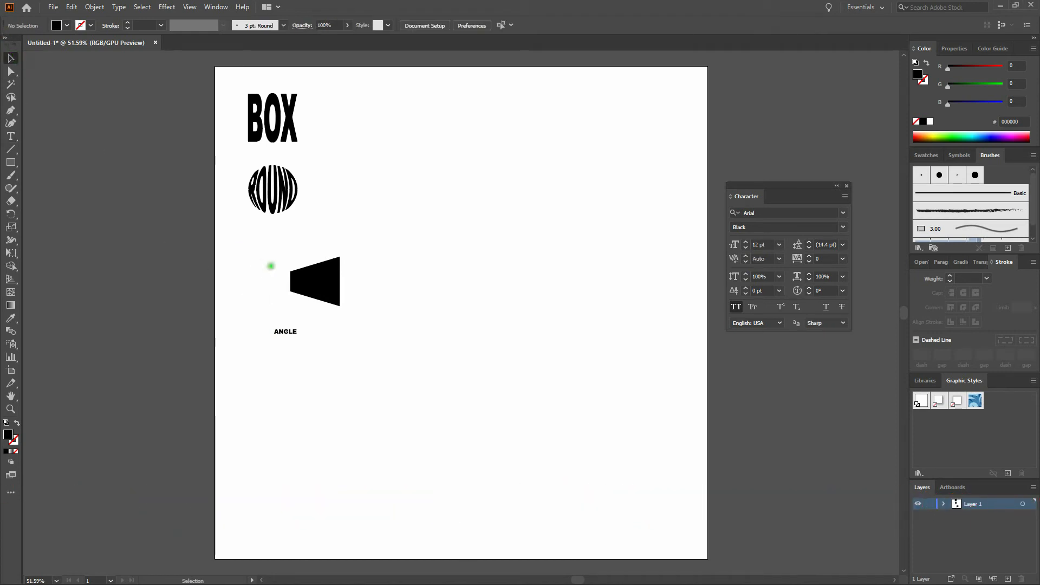
left_click(325, 280)
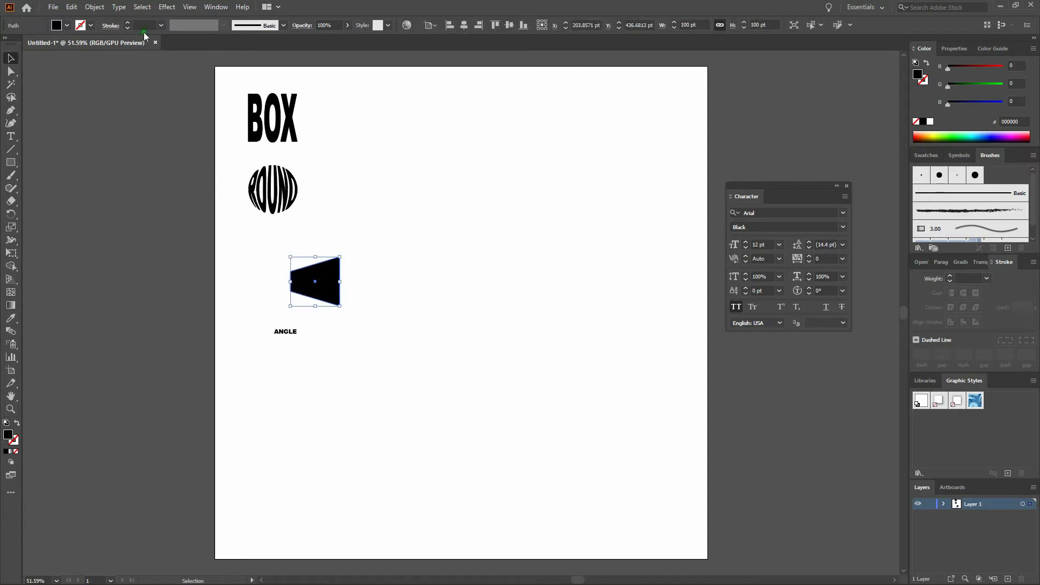
left_click(95, 7)
mouse_move(116, 32)
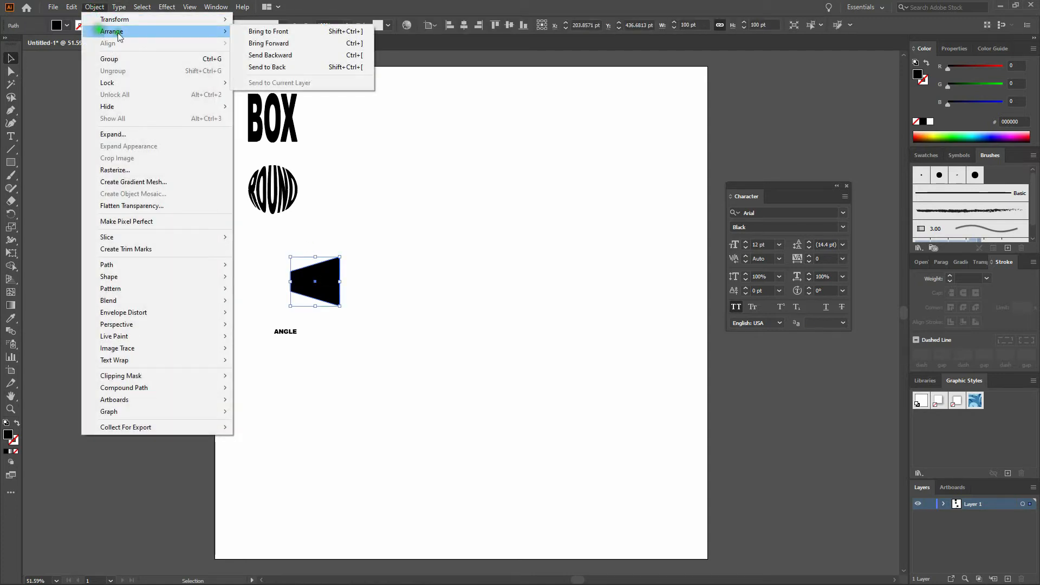
left_click(239, 32)
- Warp the ANGLE text into the trapezoid using Envelope Distort with Top Object, and move the result directly below ROUND, aligned with it
left_click_drag(368, 246, 258, 347)
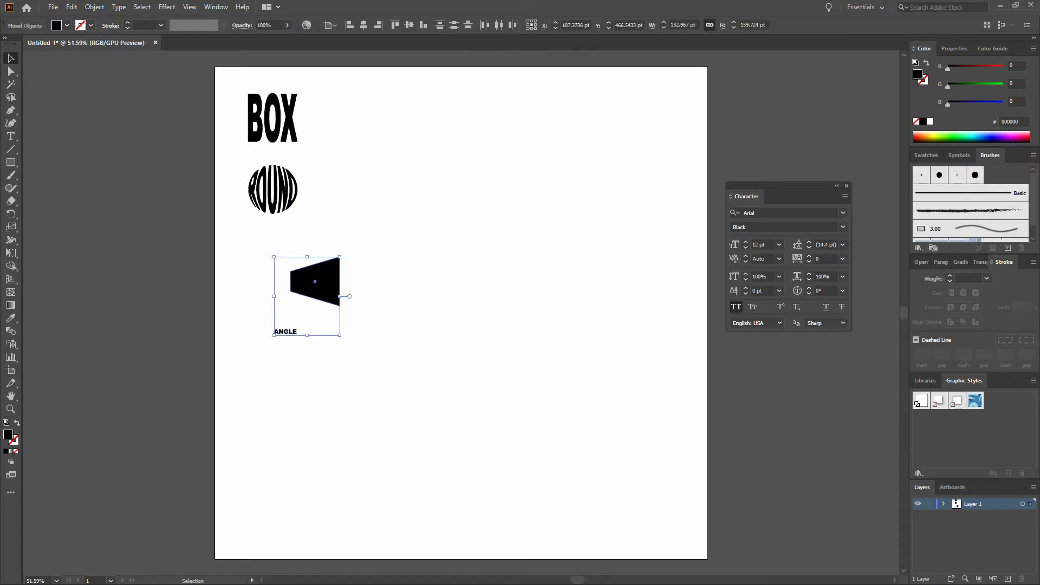
key("ctrl+alt+c")
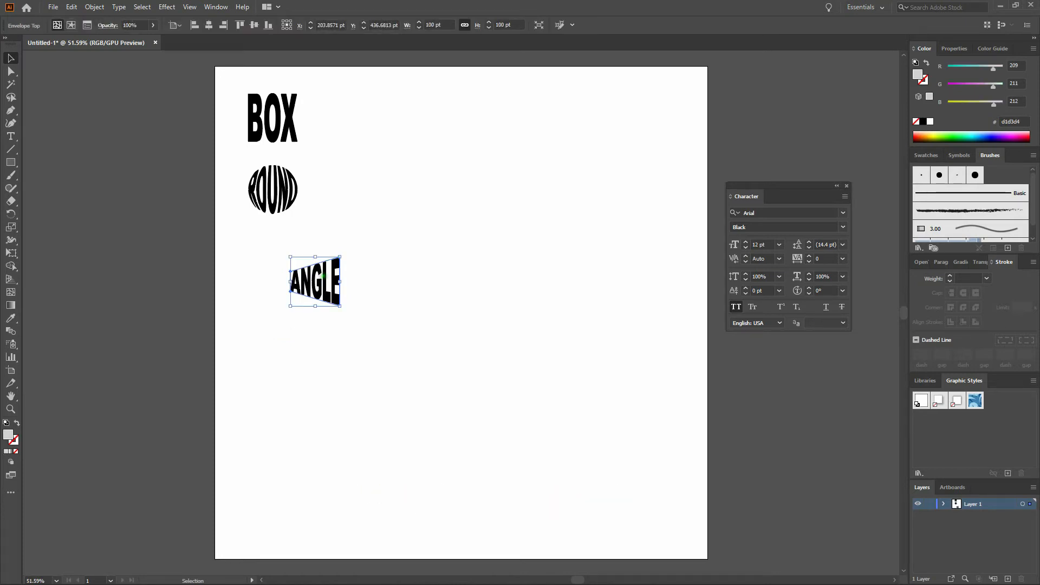
left_click_drag(315, 281, 273, 257)
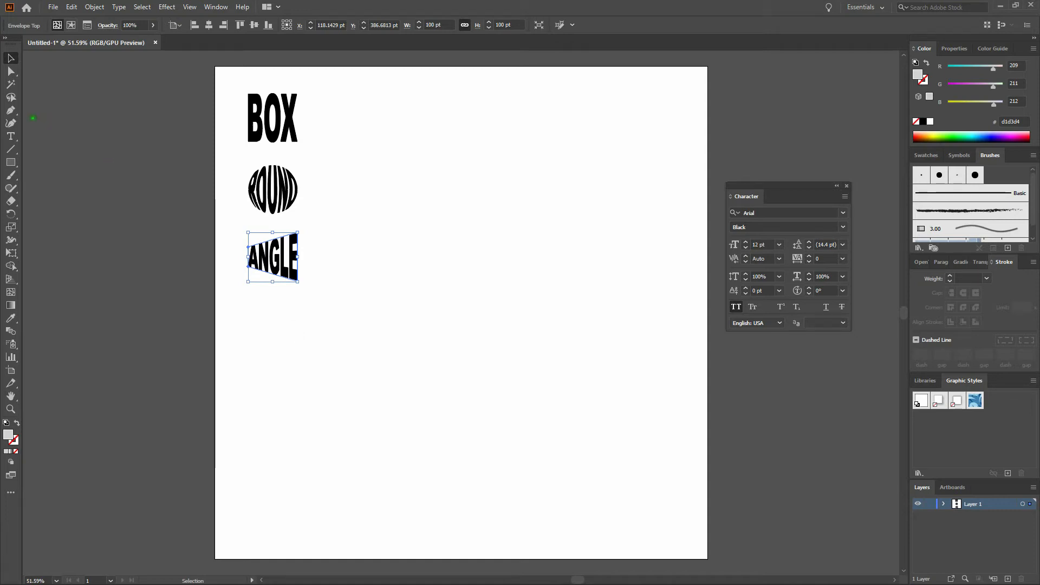
- Create a six-sided polygon with a 50 pt radius below the ANGLE artwork and fill it with black (000000)
left_click_drag(8, 164, 60, 200)
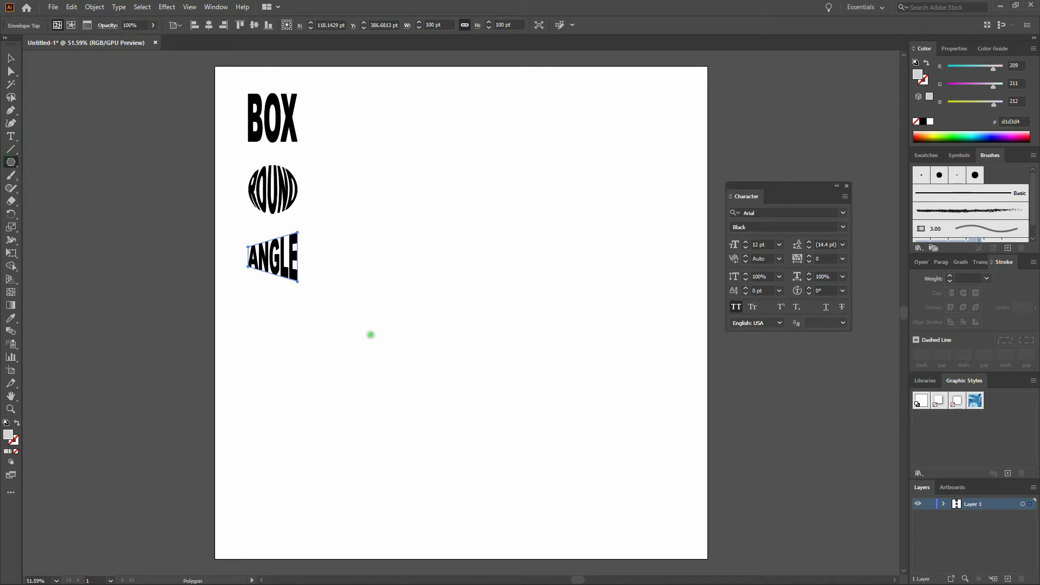
left_click(342, 342)
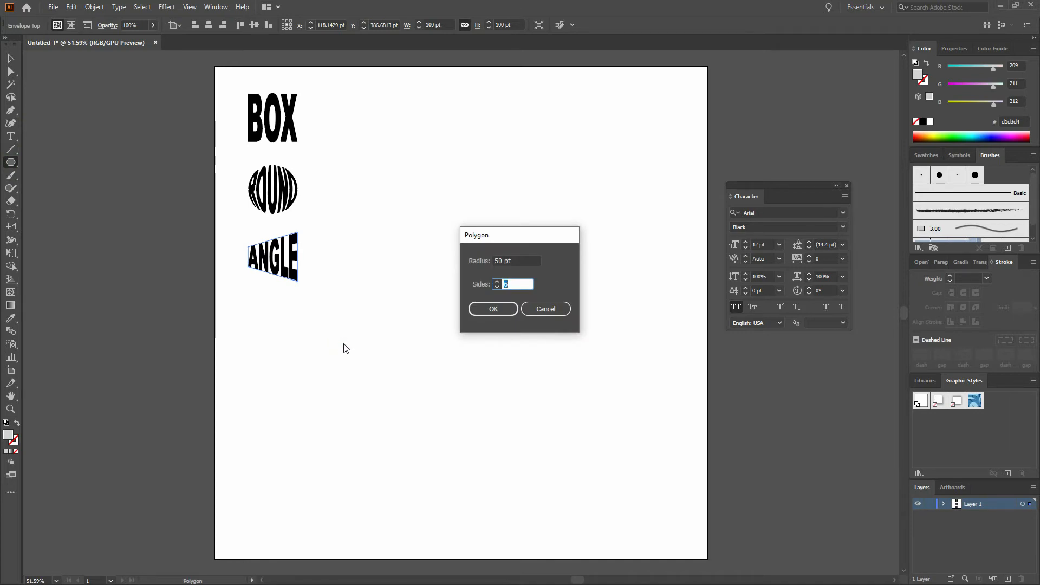
key("Return")
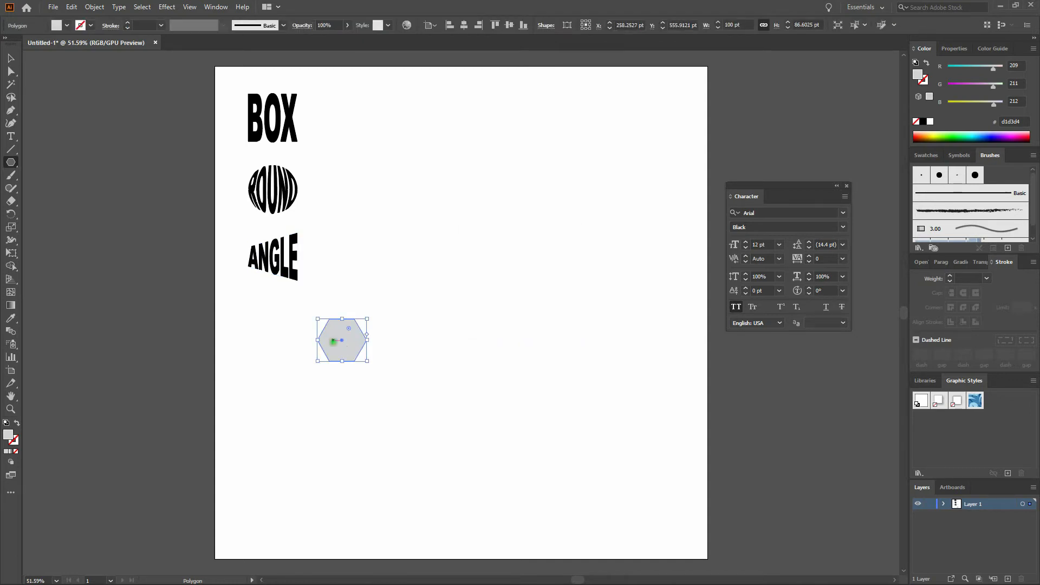
double_click(8, 434)
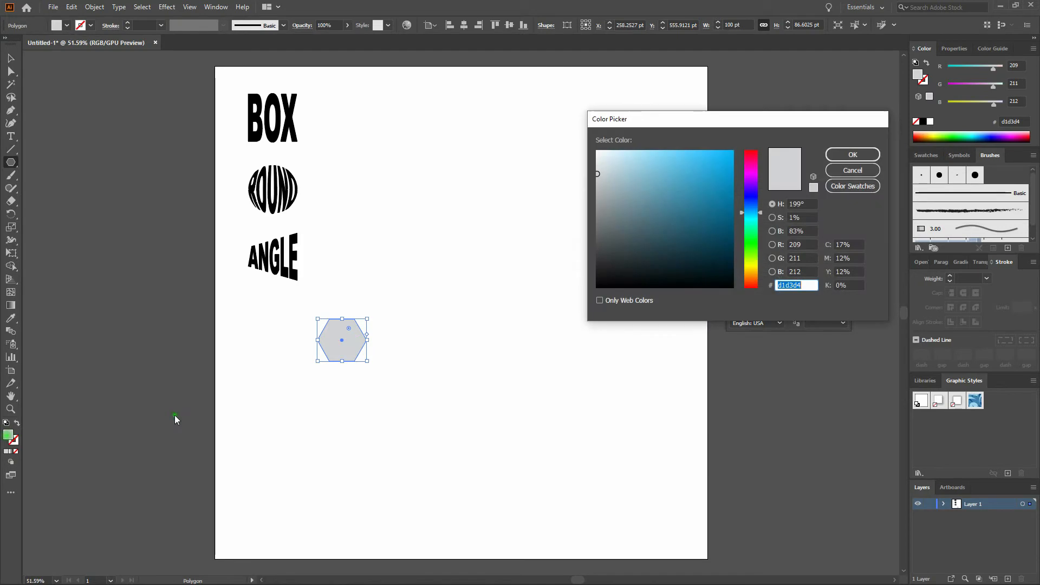
left_click_drag(601, 252, 586, 298)
left_click(873, 155)
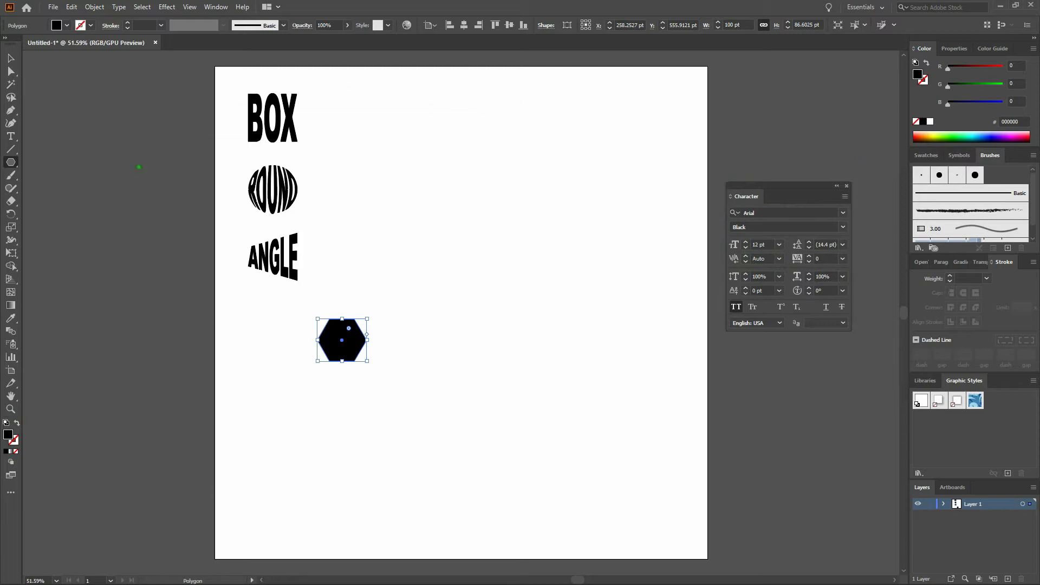
- Rotate the black hexagon by 90° so that it stands on a corner
left_click(15, 218)
double_click(16, 218)
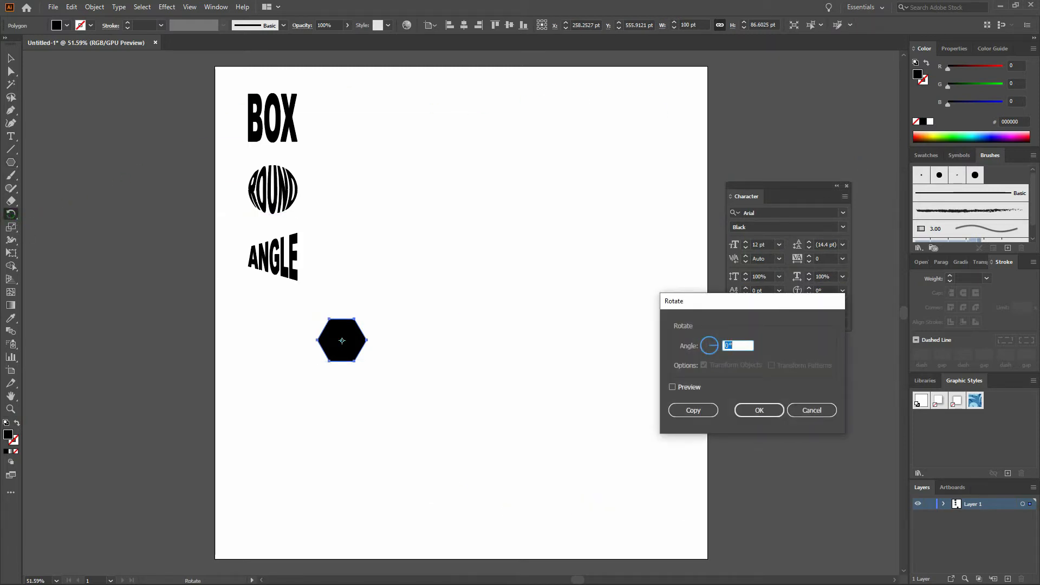
type("90")
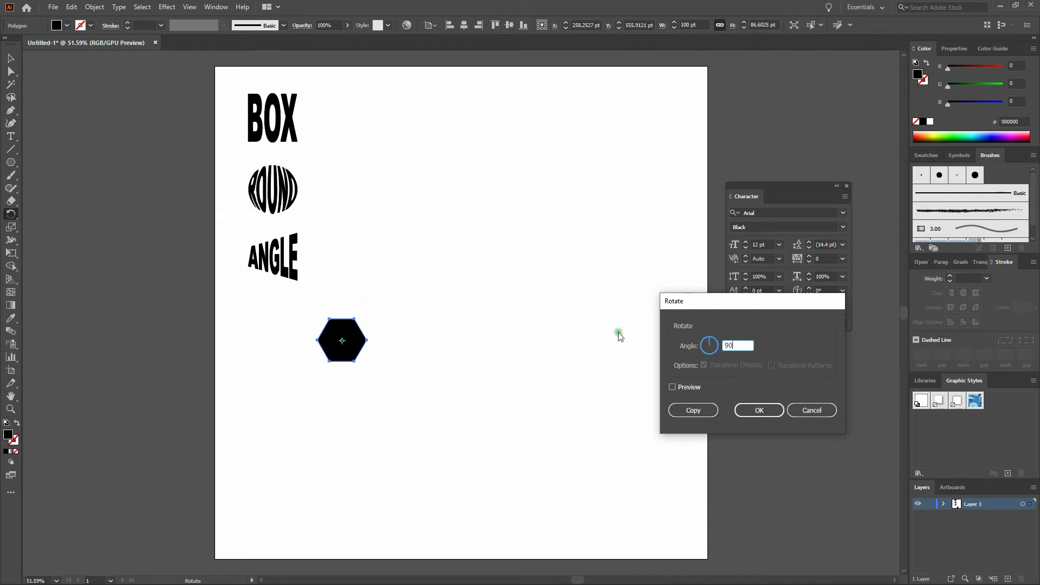
left_click(672, 388)
left_click(759, 415)
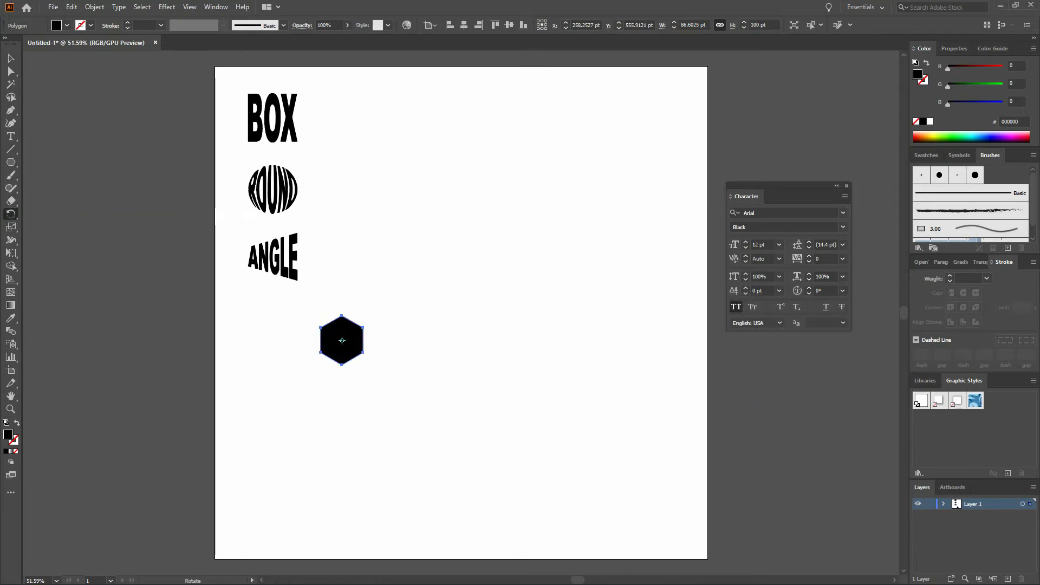
- Add the point text "RUN" below and to the left of the black hexagon
left_click(7, 138)
left_click(244, 373)
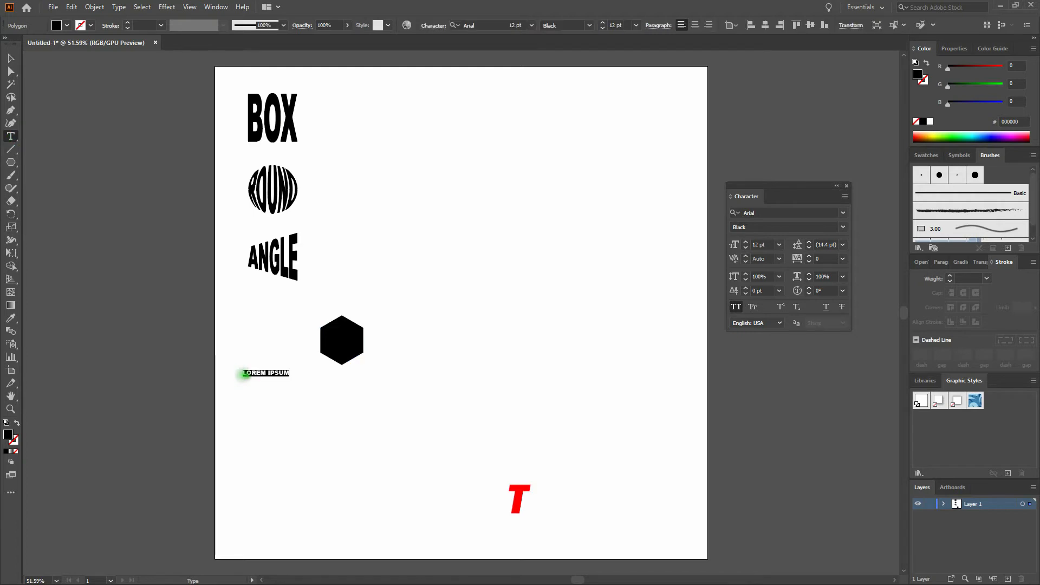
type("RUN")
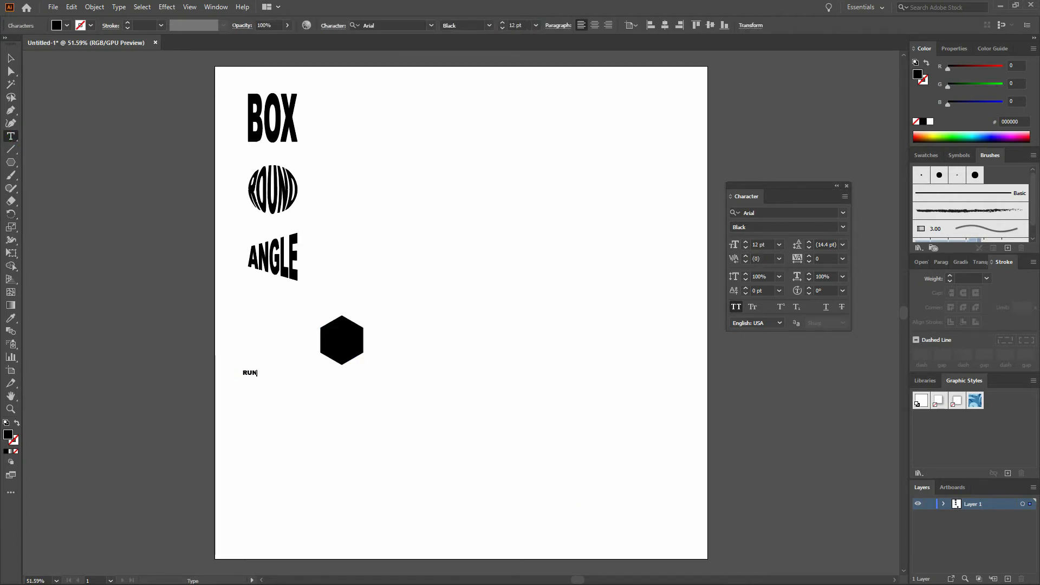
- Set the whole RUN text in the Teko SemiBold font and deselect it
key("ctrl+a")
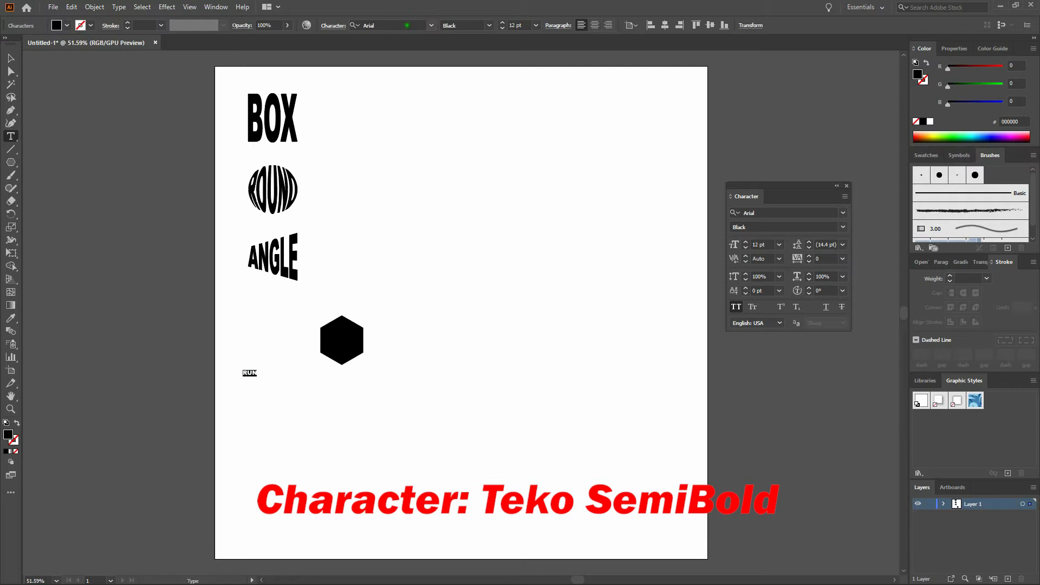
left_click(379, 26)
type("tek")
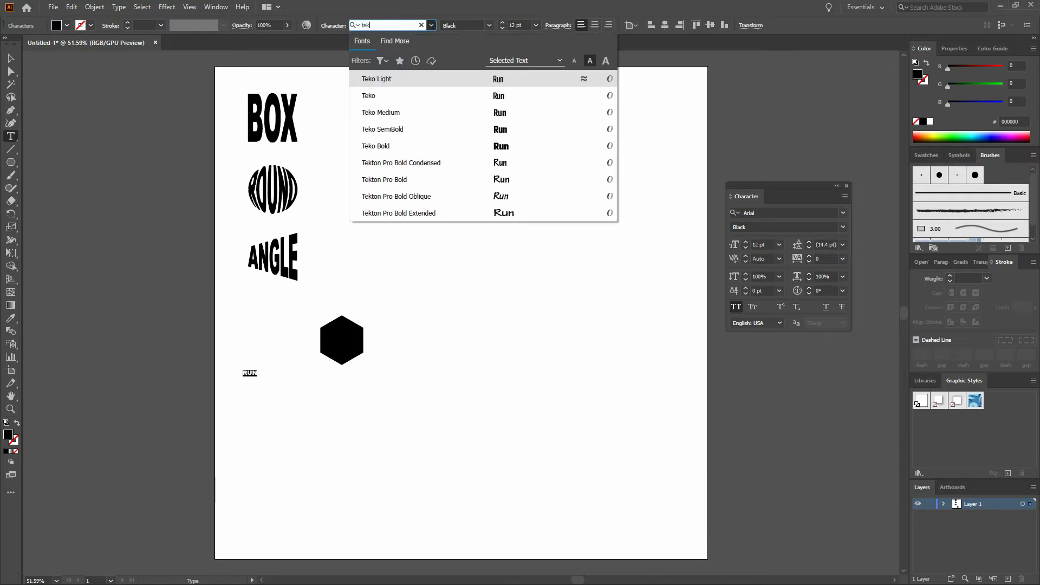
key("Down")
key("Down")
key("Down")
key("Return")
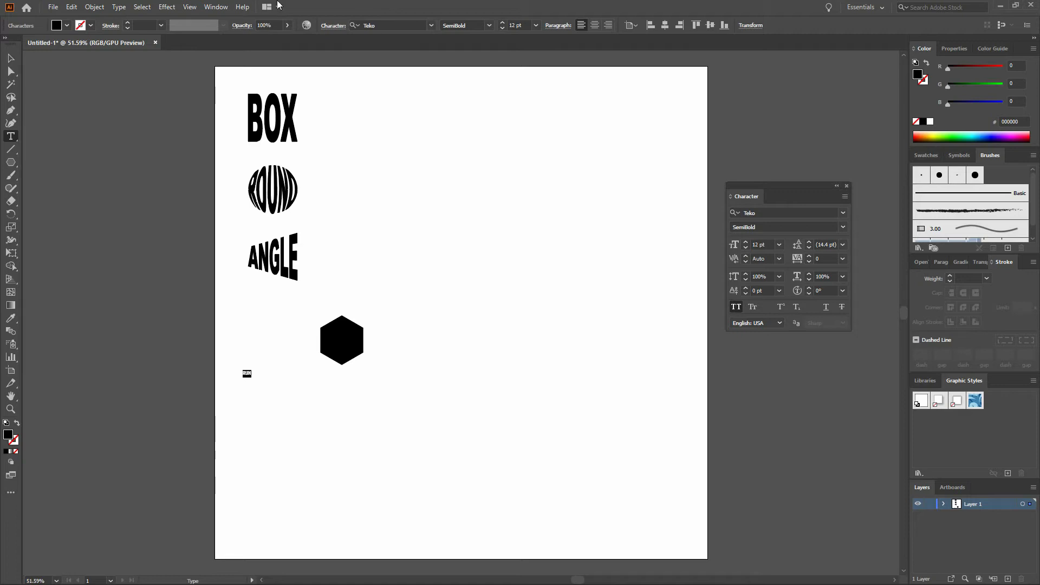
key("ctrl")
left_click(413, 249, "ctrl")
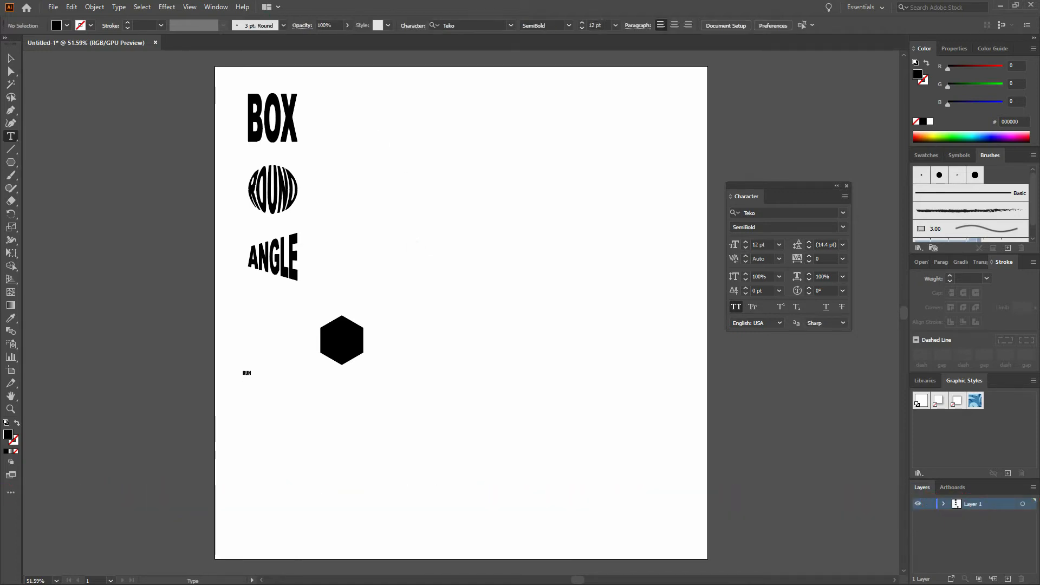
- Bring the black hexagon to the front, above the RUN text, and deselect it
key("v")
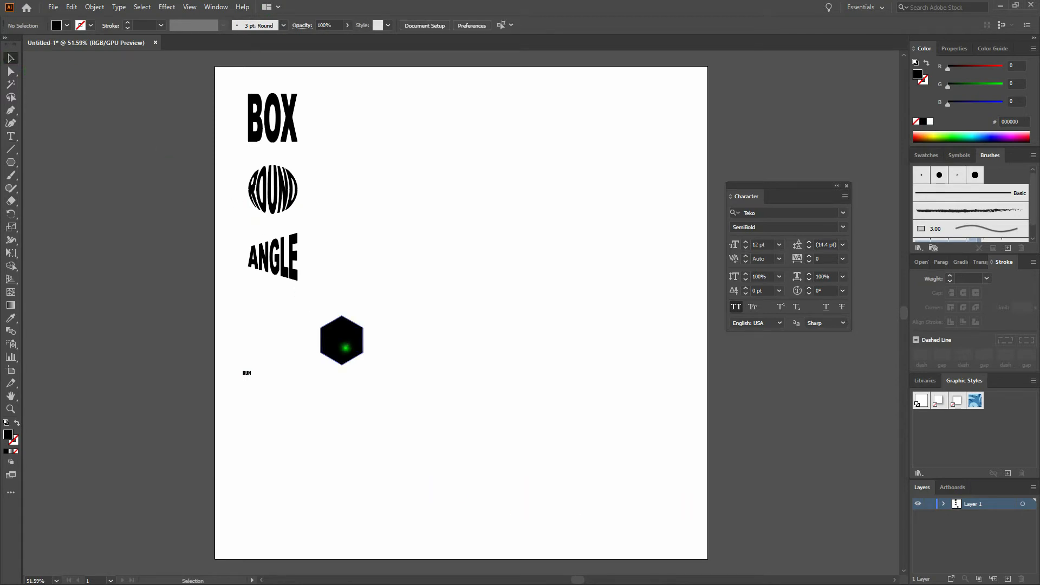
left_click(343, 347)
left_click(102, 7)
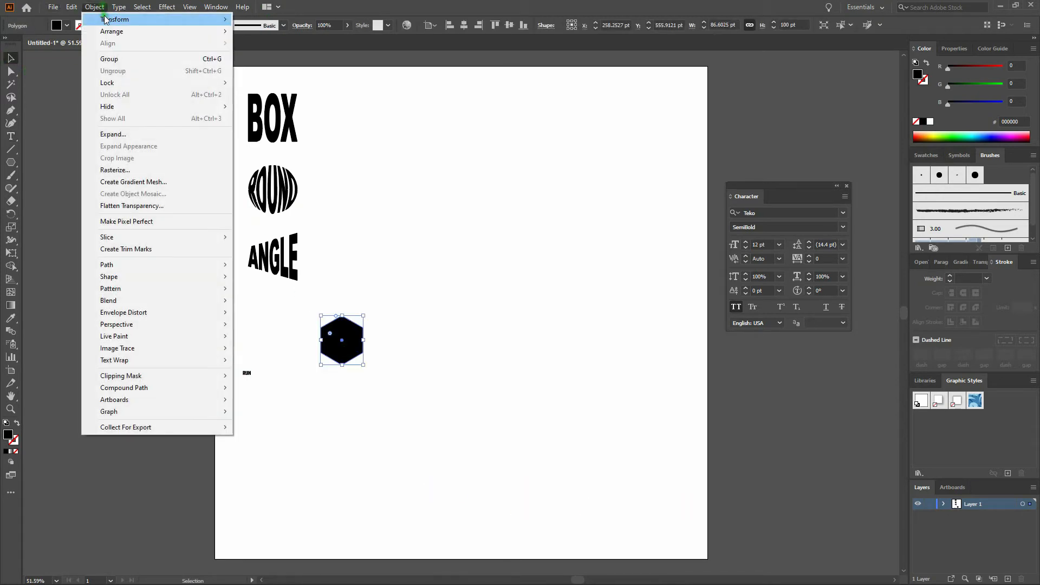
mouse_move(116, 31)
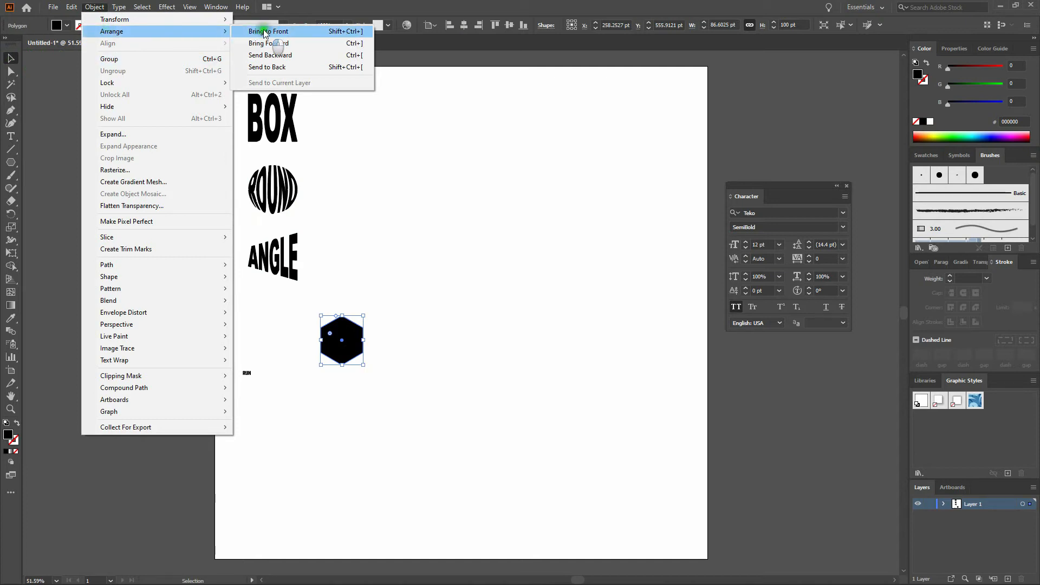
left_click(266, 34)
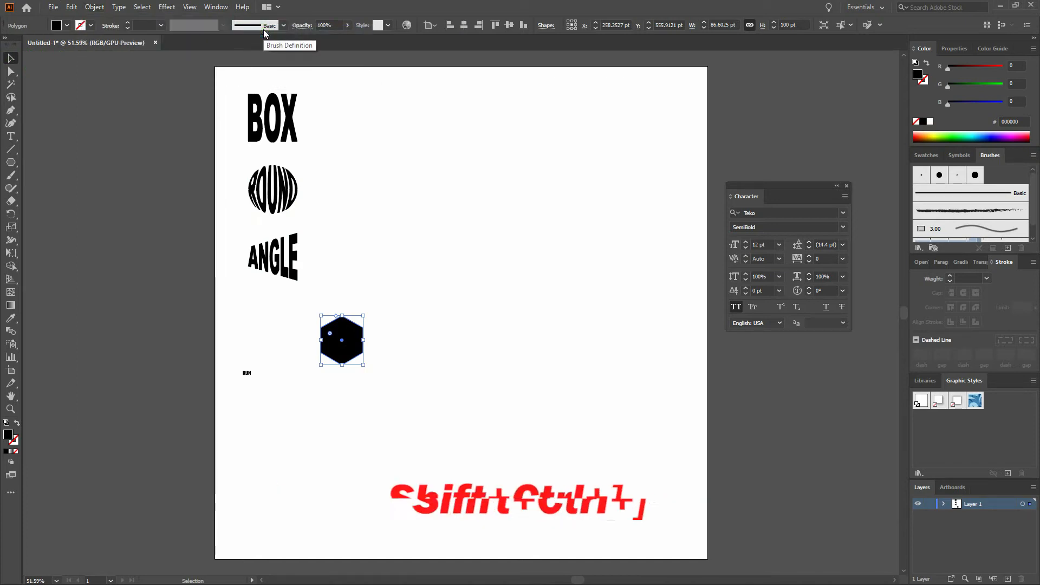
left_click(410, 316)
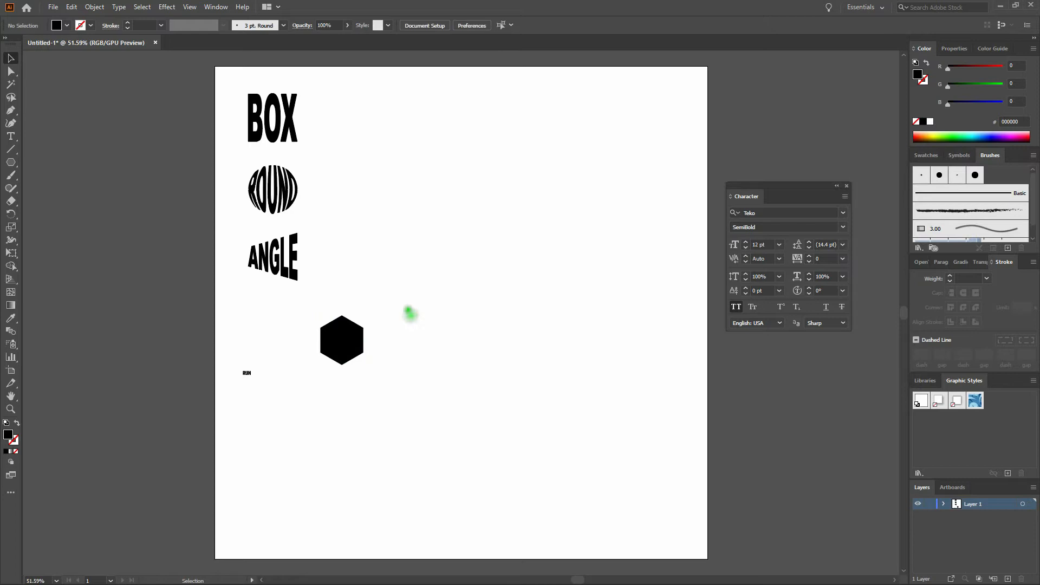
- Warp the RUN text into the hexagon using Envelope Distort with Top Object, and deselect the result
left_click_drag(403, 301, 237, 407)
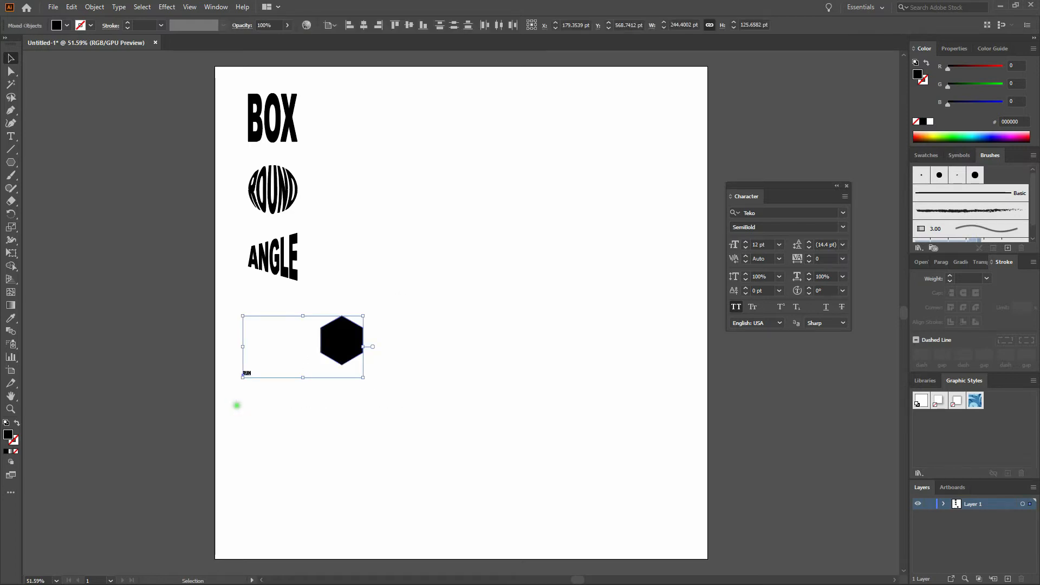
key("ctrl+alt+c")
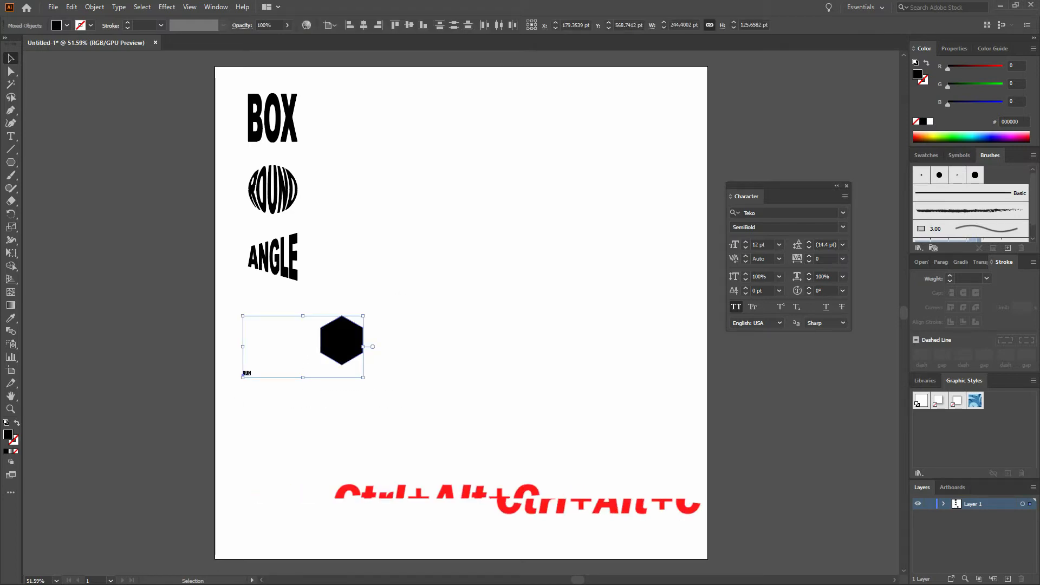
key("ctrl+alt+c")
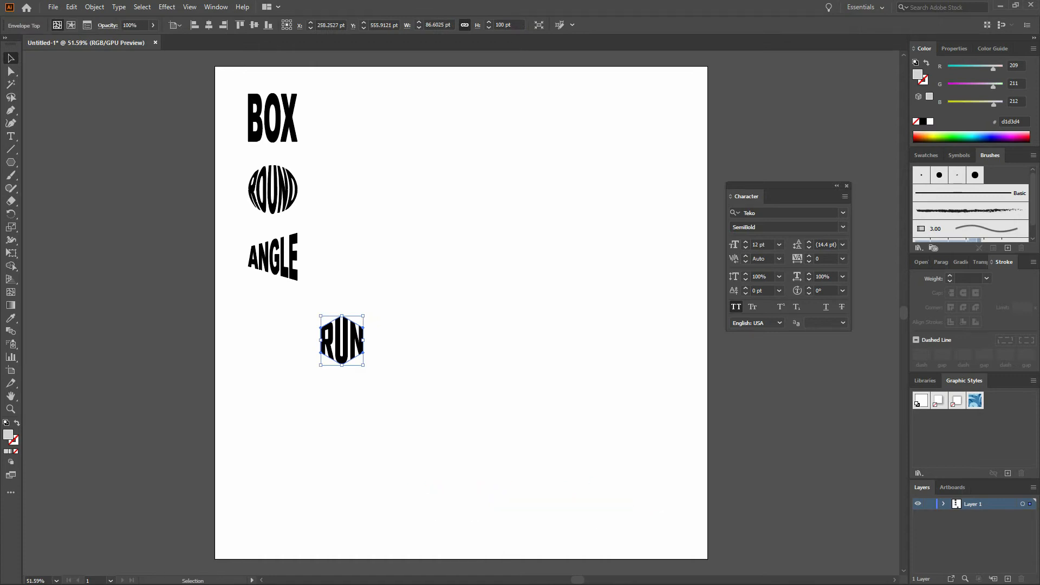
left_click(237, 407)
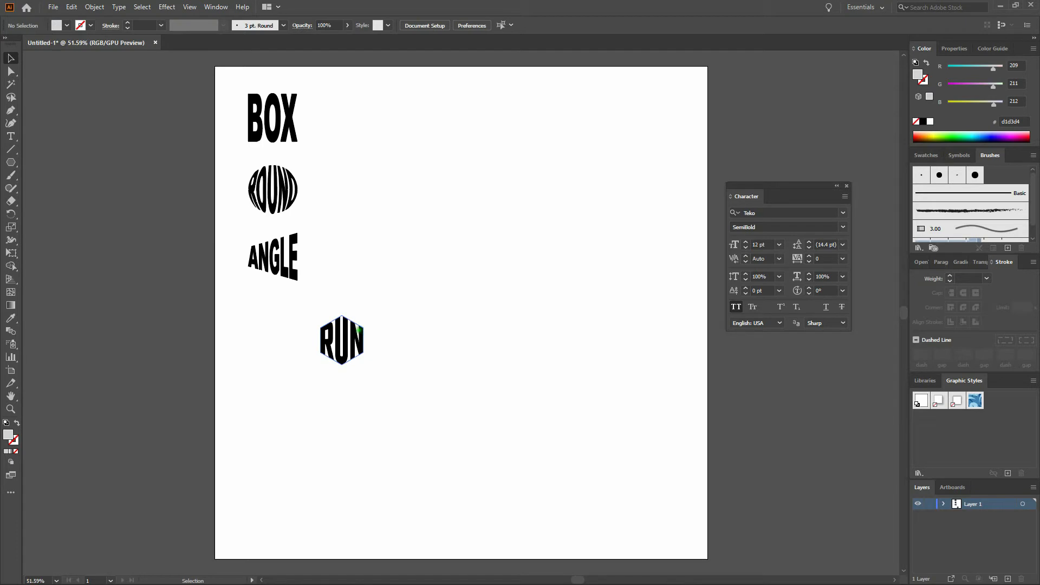
- Try to recolor the RUN envelope with the fill color 124559, and deselect it
left_click(354, 336)
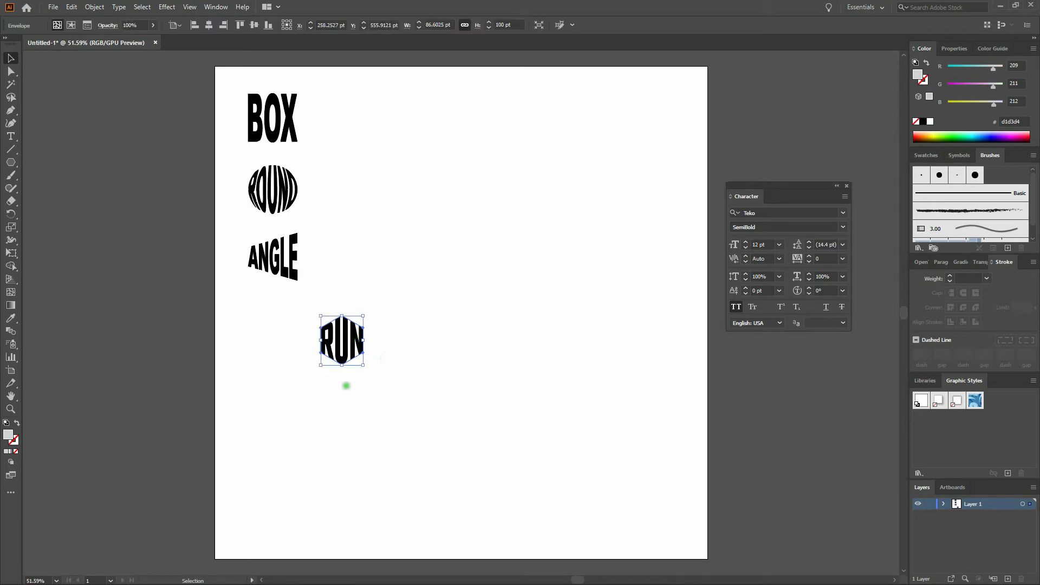
double_click(8, 434)
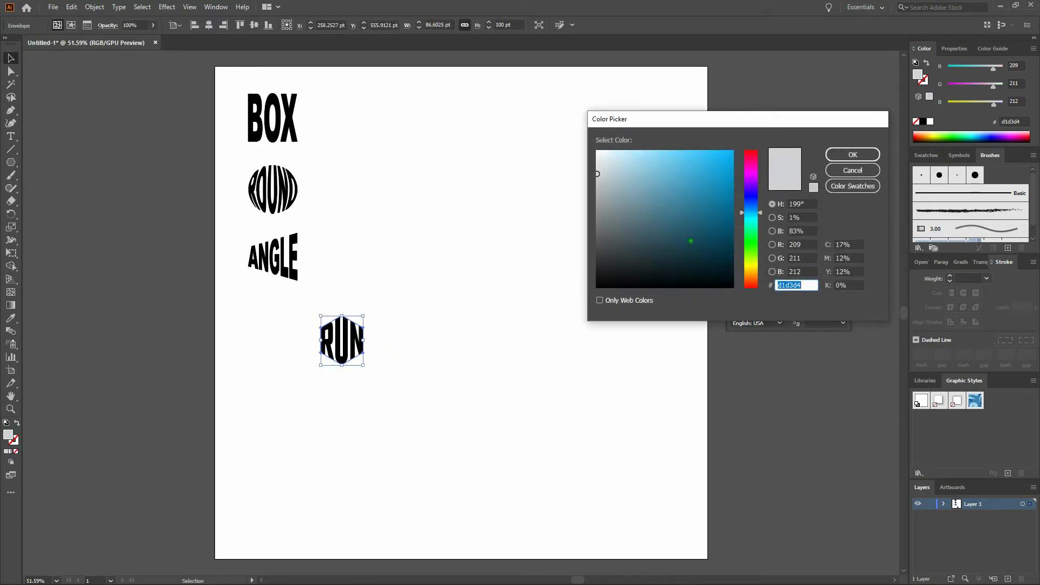
type("124559")
left_click(870, 156)
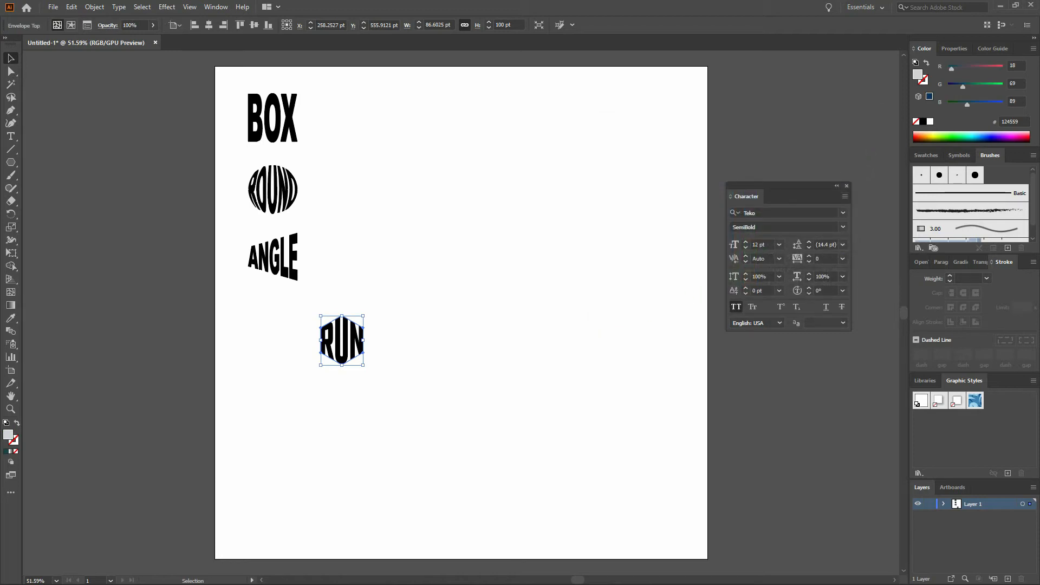
left_click(387, 335)
- Expand the RUN envelope into regular paths, with both Object and Fill included
left_click(350, 338)
left_click(94, 7)
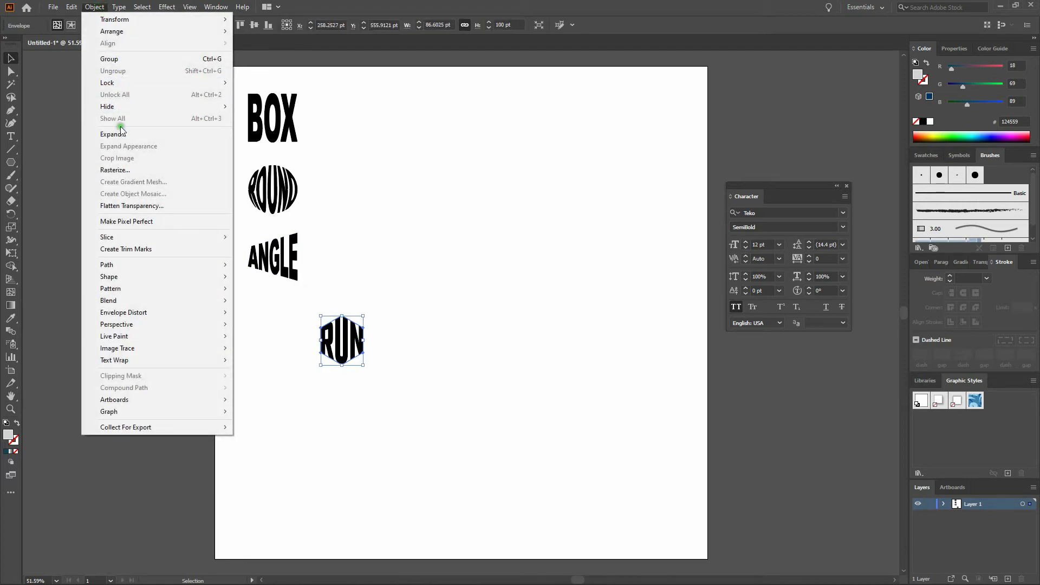
left_click(122, 133)
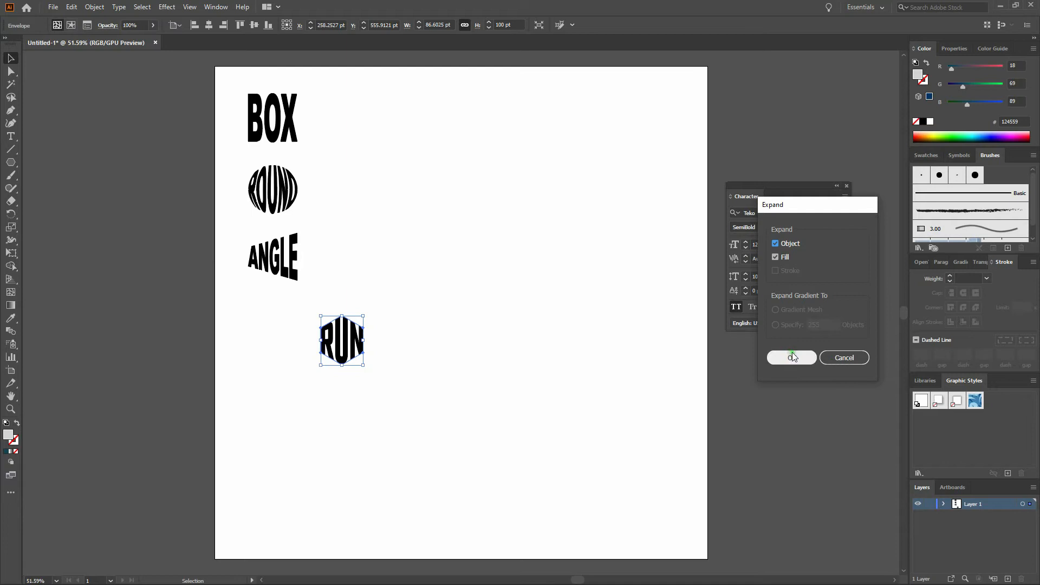
left_click(791, 355)
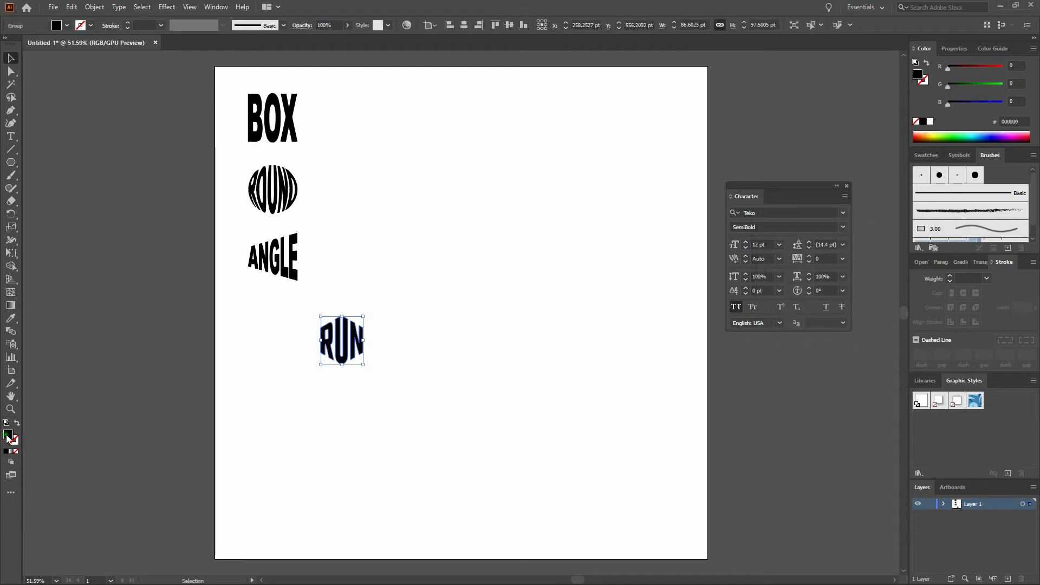
- Recolor the expanded RUN lettering with the blue fill 1a7599 and deselect it
double_click(8, 436)
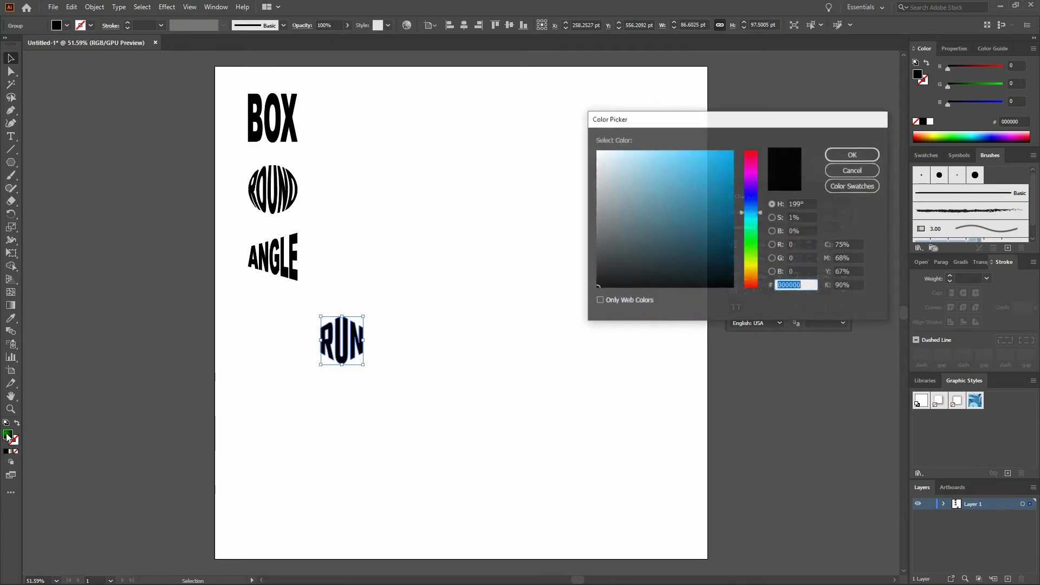
left_click(710, 205)
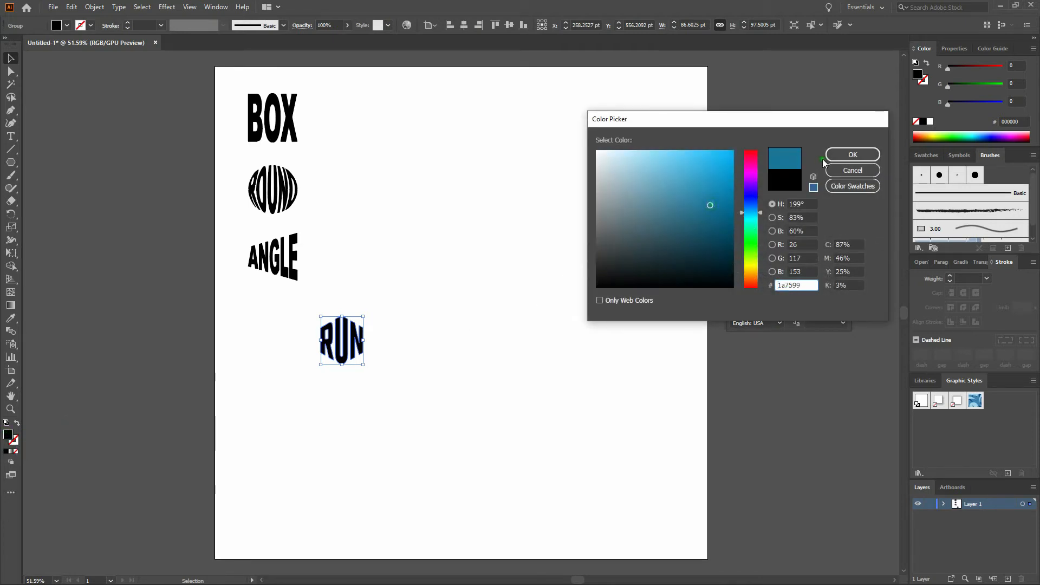
left_click(850, 155)
left_click(520, 290)
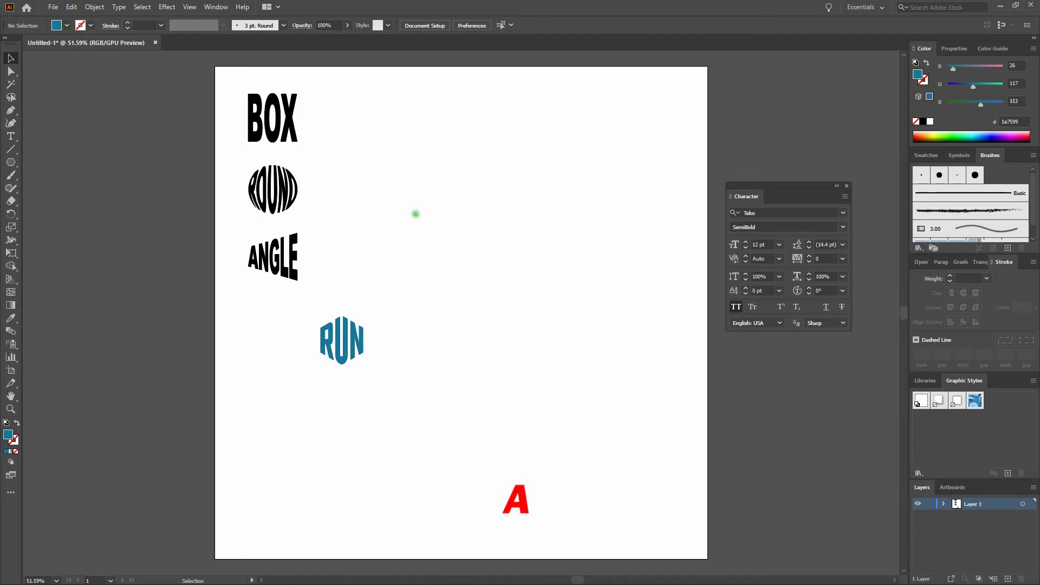
- Recolor only the letter N of RUN with the dark blue-gray fill 294e59, using Direct Selection, and deselect it
left_click(13, 71)
left_click_drag(403, 274, 348, 390)
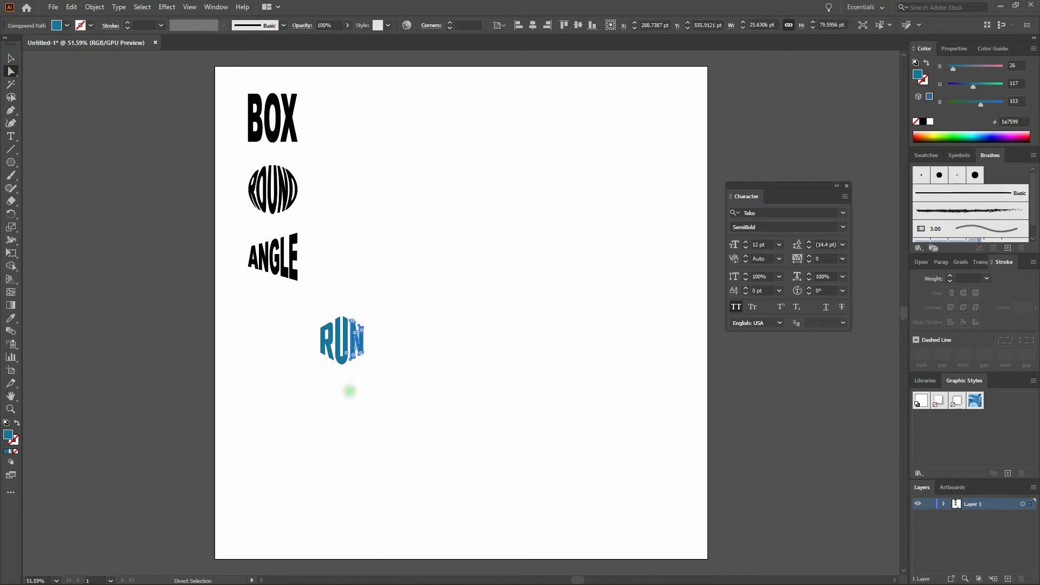
double_click(8, 435)
left_click(670, 238)
left_click(852, 155)
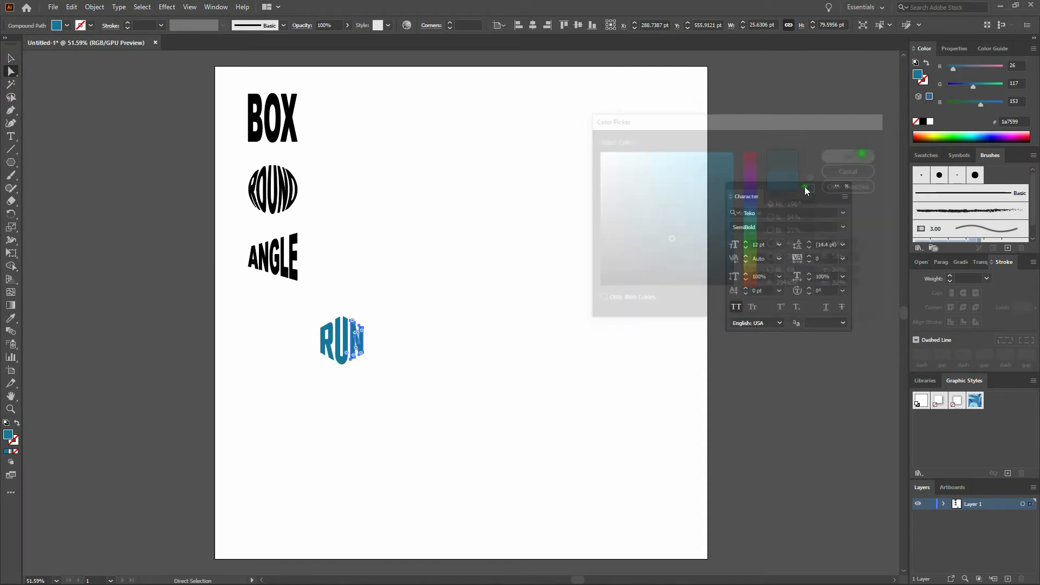
left_click(516, 290)
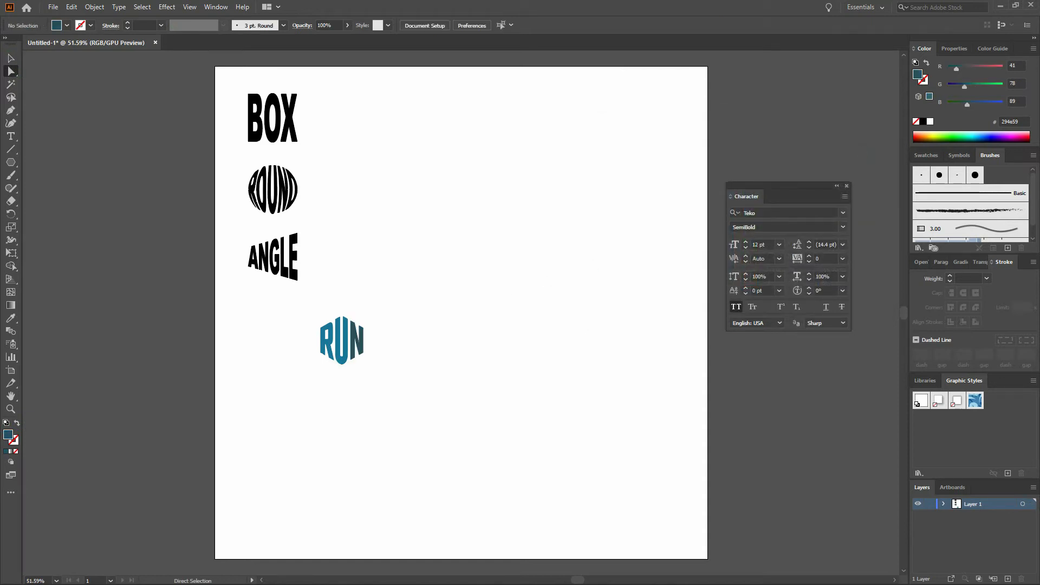
- Ungroup the RUN lettering twice so each letter is a separate object, and deselect it
key("v")
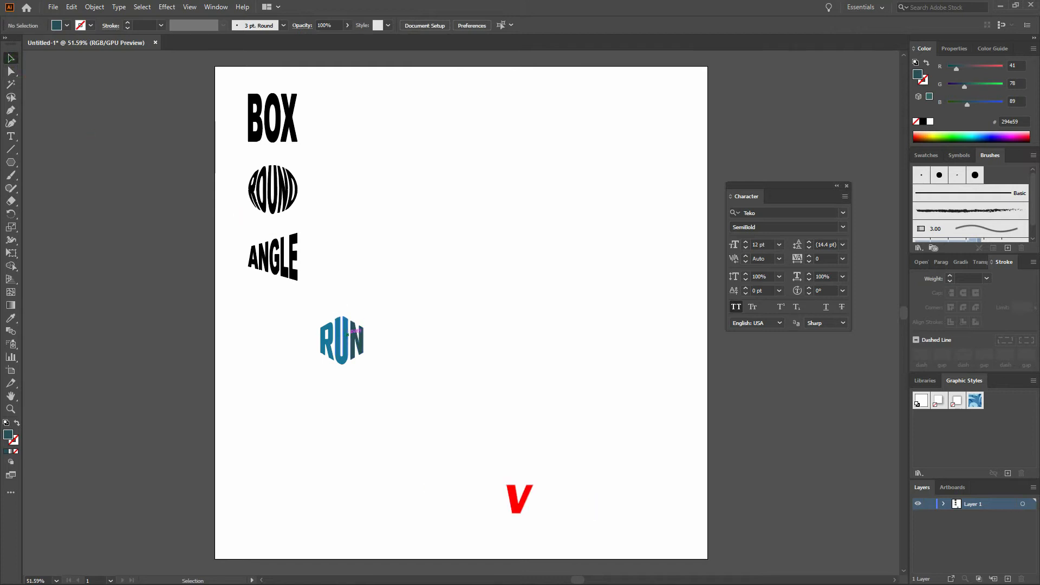
left_click(349, 334)
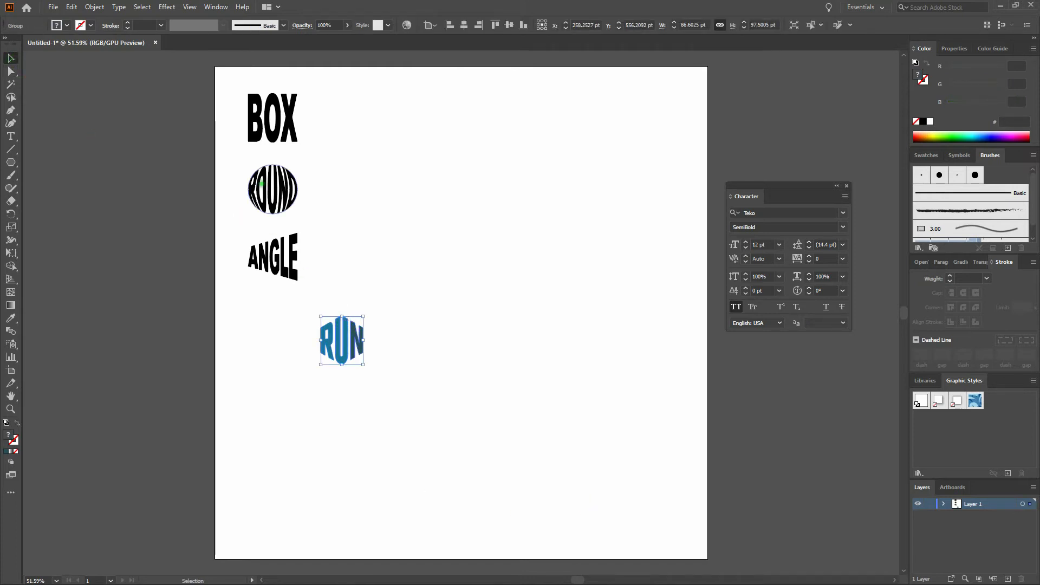
right_click(345, 329)
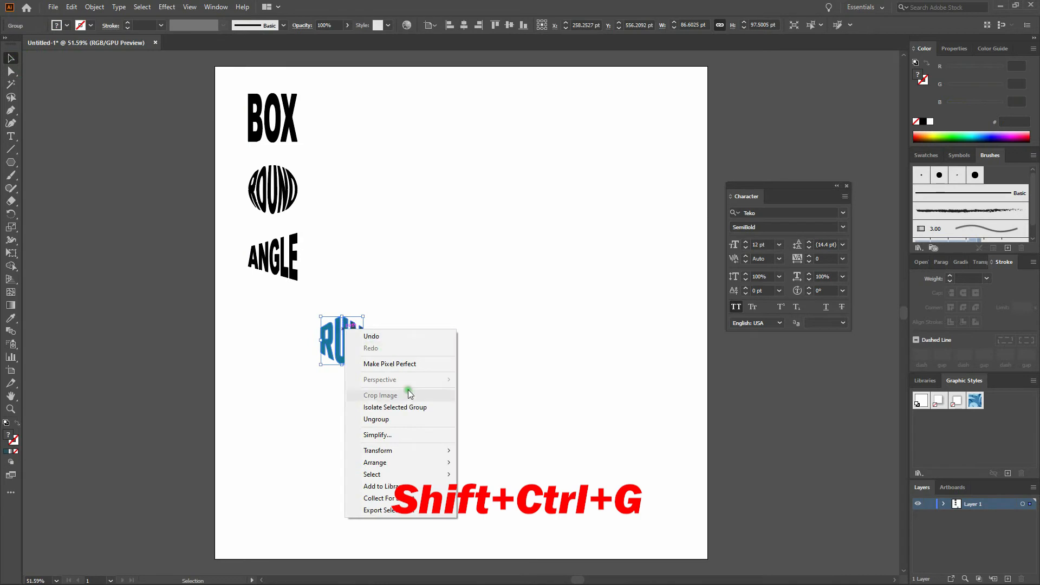
left_click(411, 419)
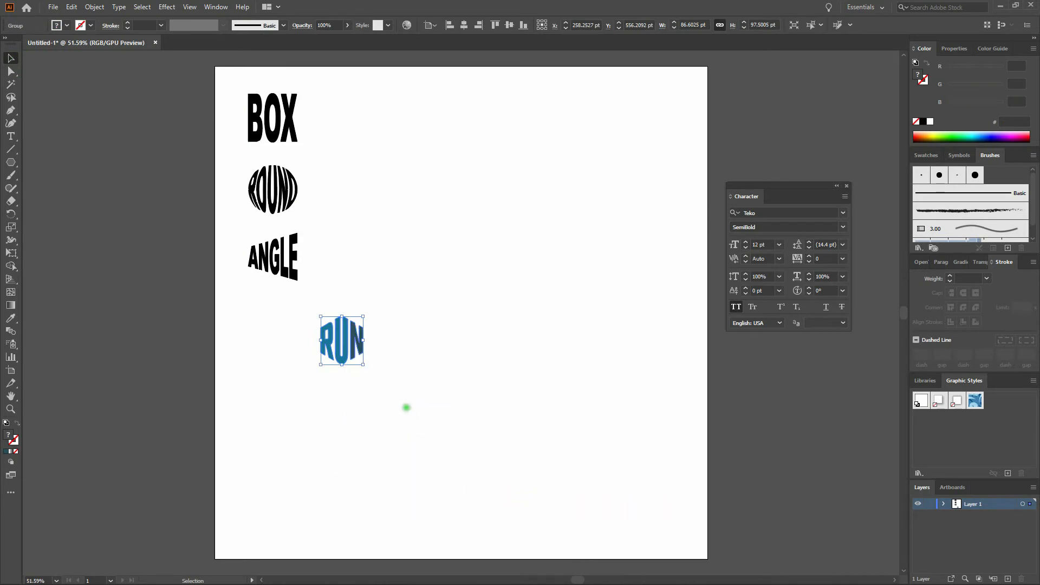
left_click(383, 345)
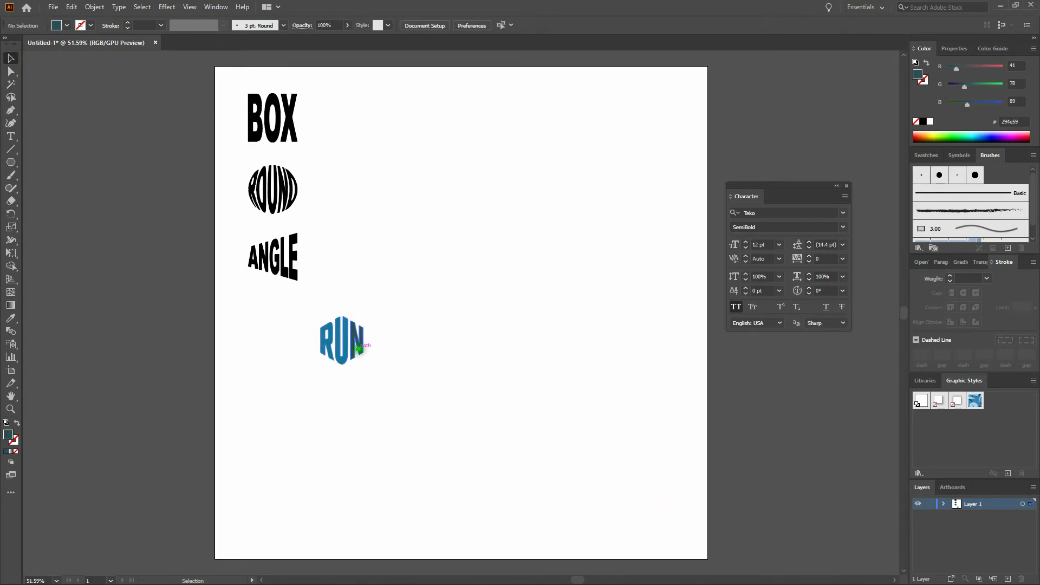
left_click(358, 348)
right_click(359, 347)
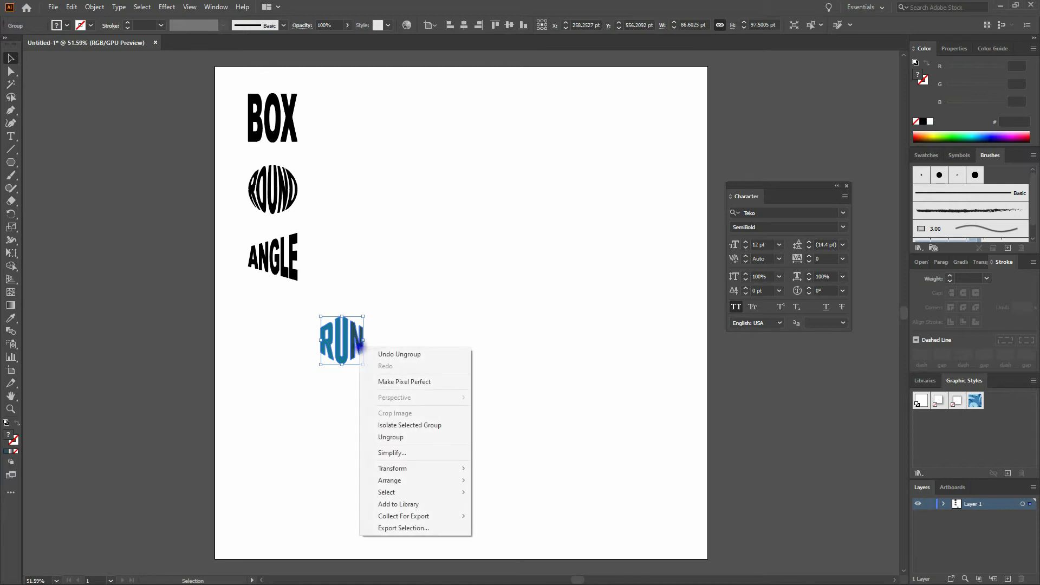
left_click(427, 437)
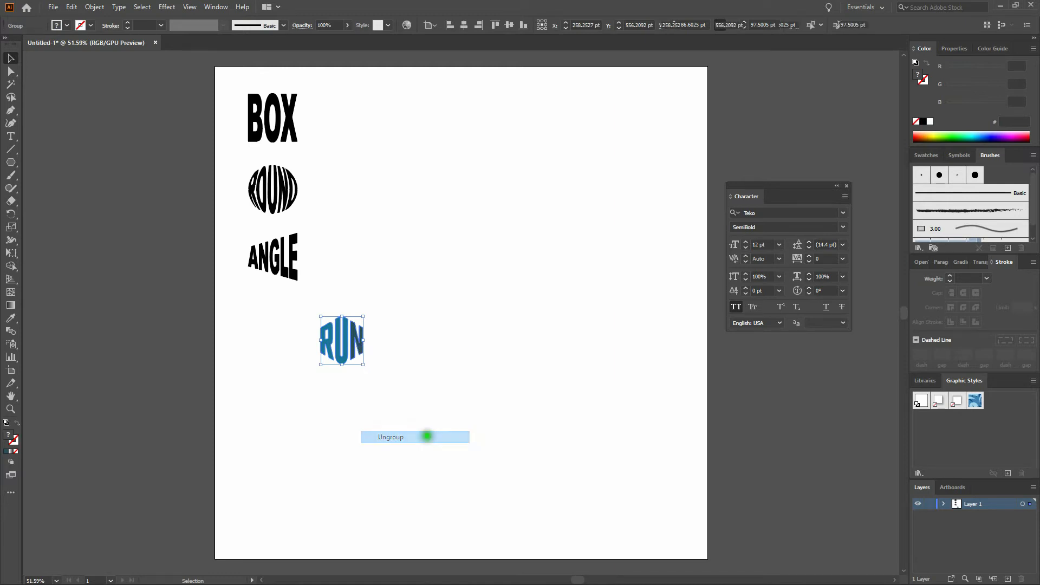
left_click(399, 364)
- Fill the separated letter R of RUN with red
left_click(329, 342)
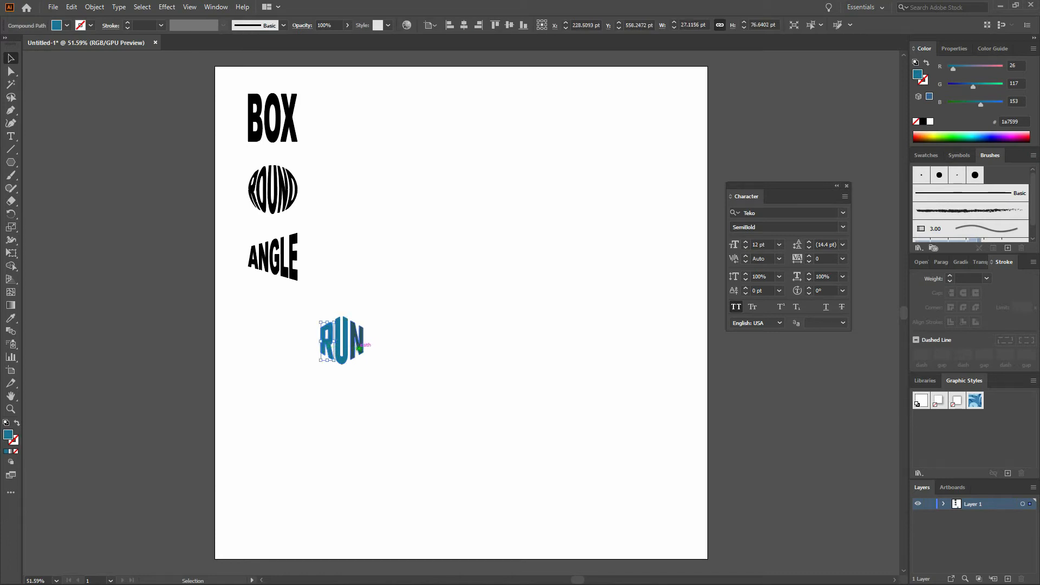
left_click(358, 335)
left_click(328, 342)
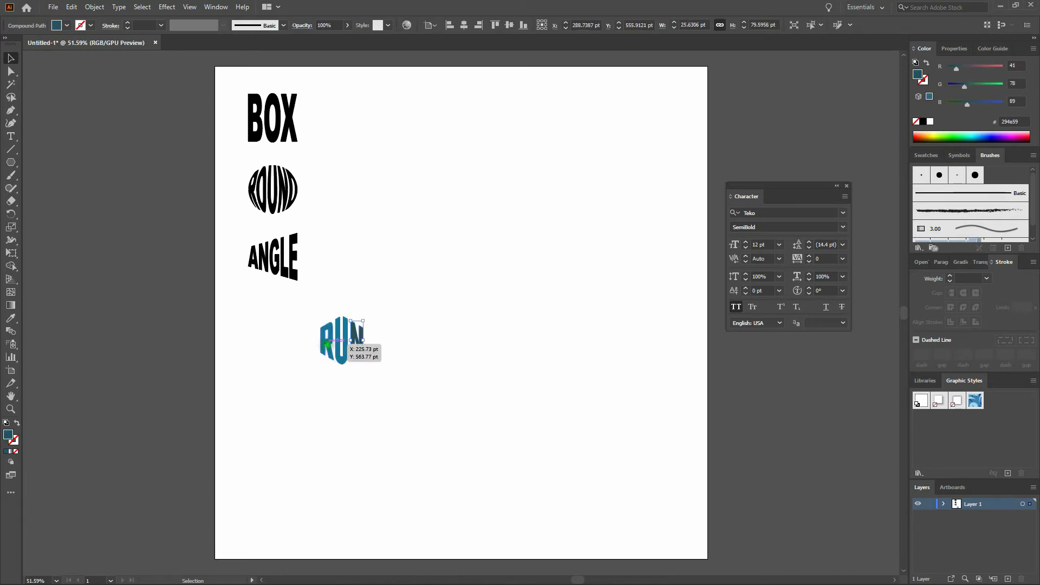
double_click(9, 434)
left_click_drag(761, 186, 742, 151)
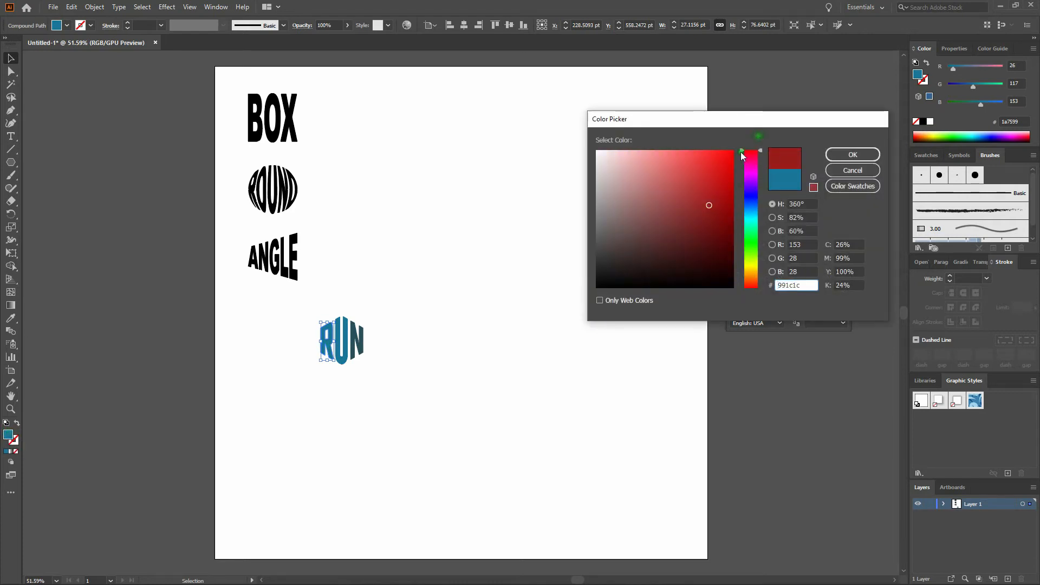
left_click(852, 154)
- Fill the letter U of RUN with black (000000)
left_click(342, 357)
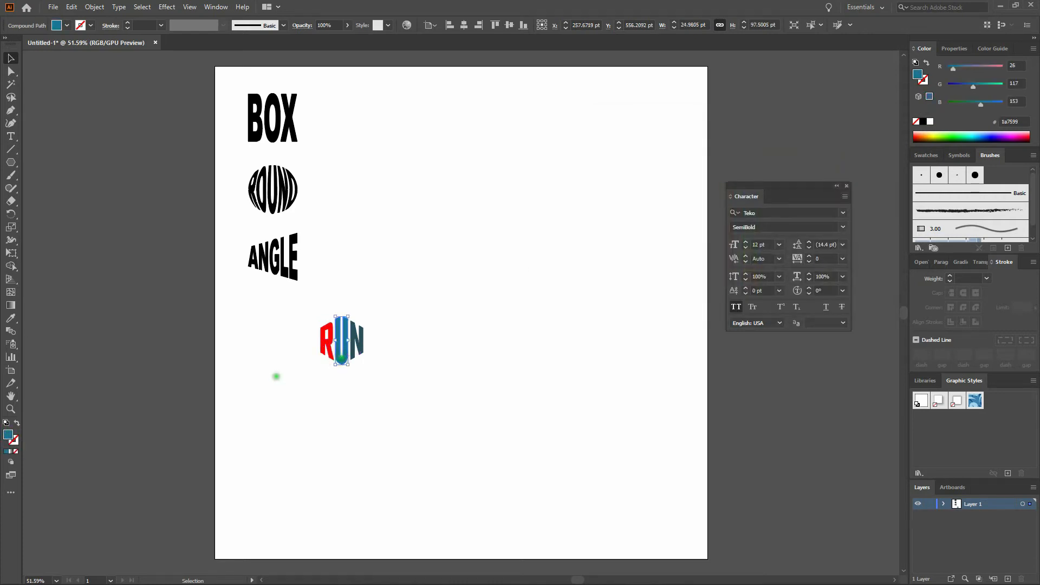
double_click(9, 436)
left_click(579, 301)
left_click(861, 155)
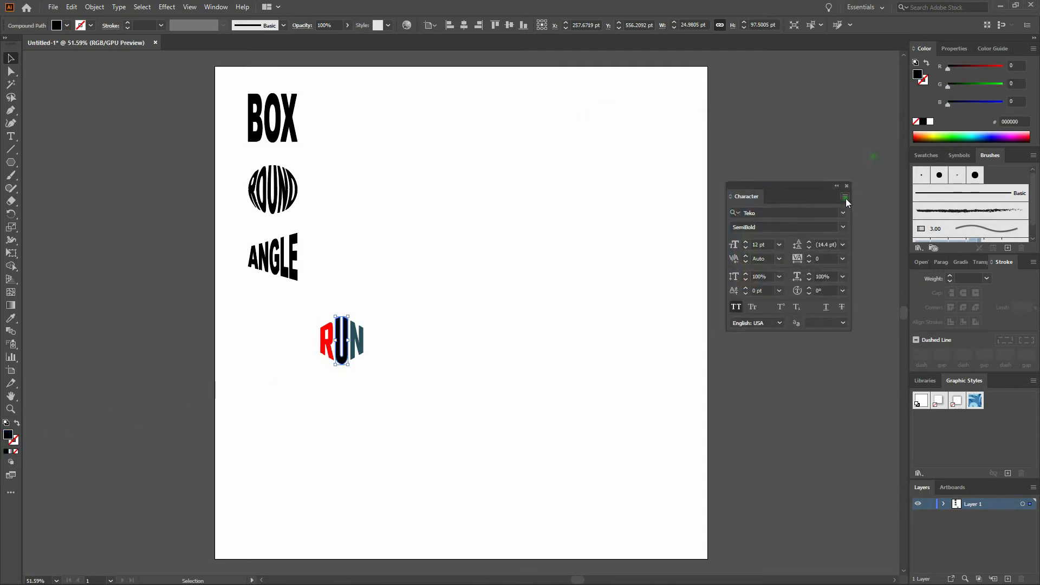
- Fill the letter N of RUN with the blue 062dbc and deselect it
left_click(357, 341)
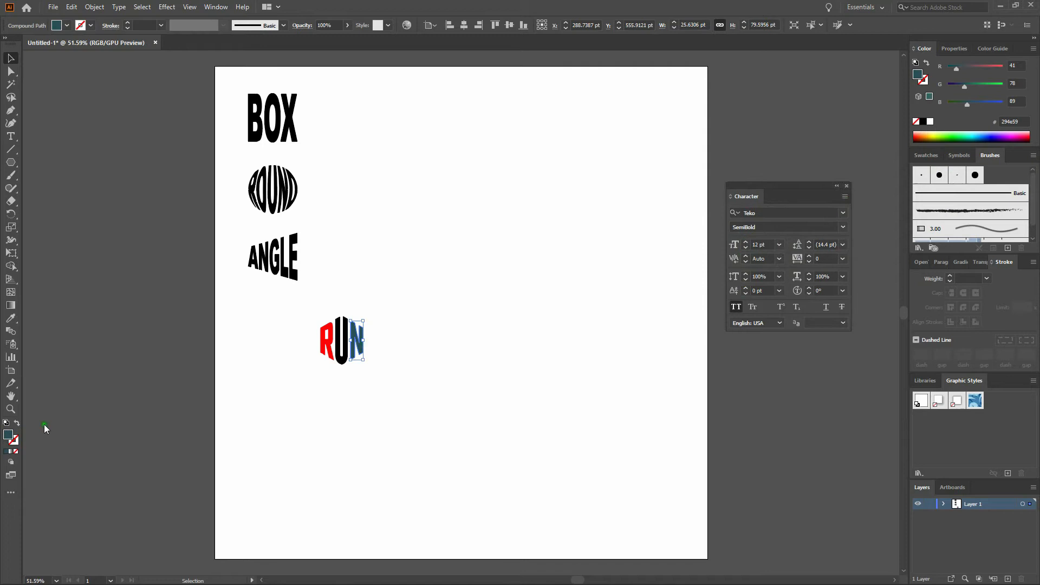
double_click(10, 437)
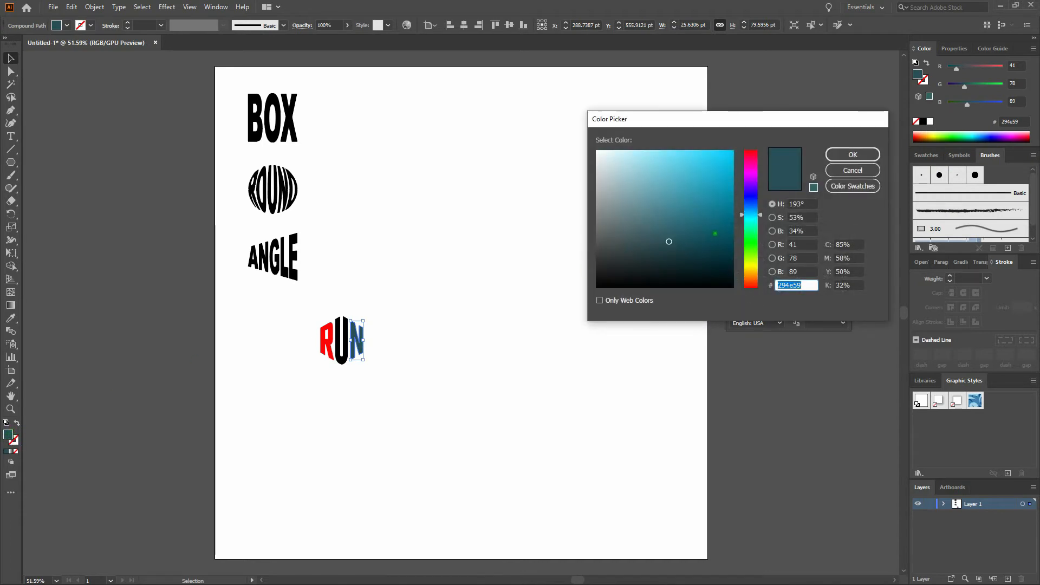
left_click_drag(751, 204, 749, 200)
left_click(730, 185)
left_click(852, 154)
left_click(558, 356)
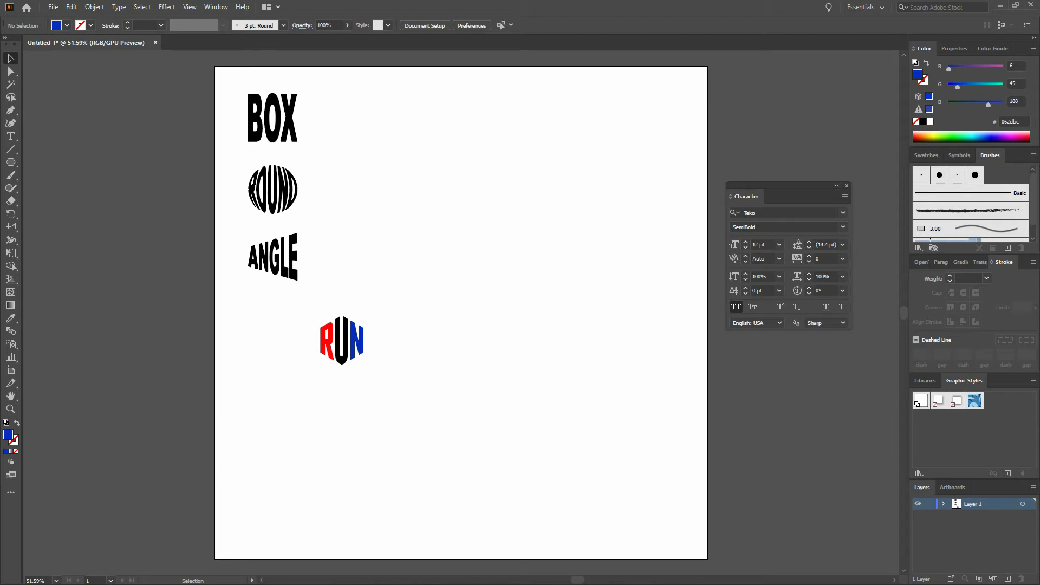
- Group the three RUN letters, move the group directly below ANGLE in the column, and deselect it
left_click_drag(293, 310, 406, 383)
key("ctrl+g")
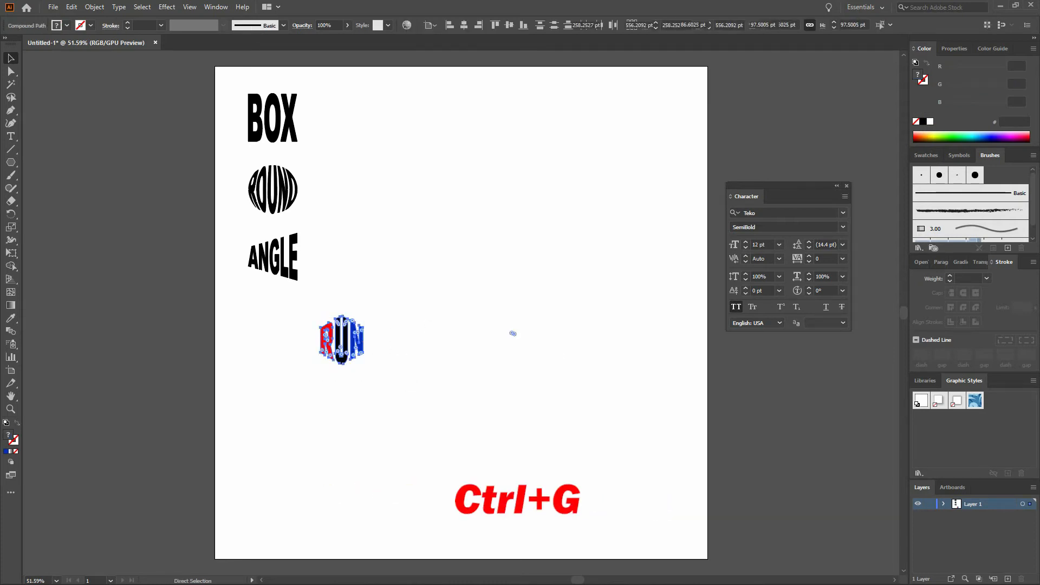
left_click_drag(362, 339, 294, 315)
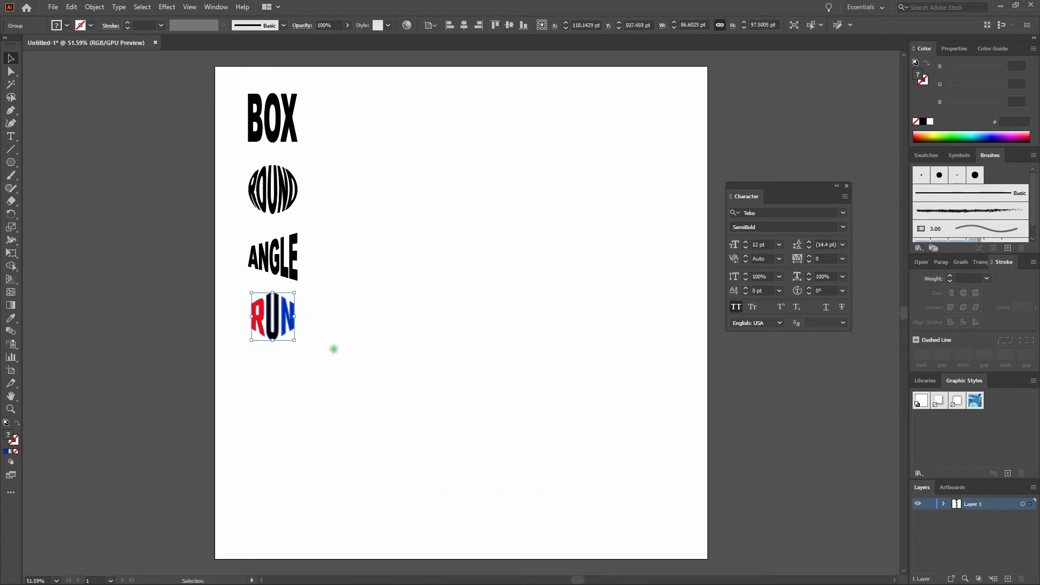
left_click(333, 351)
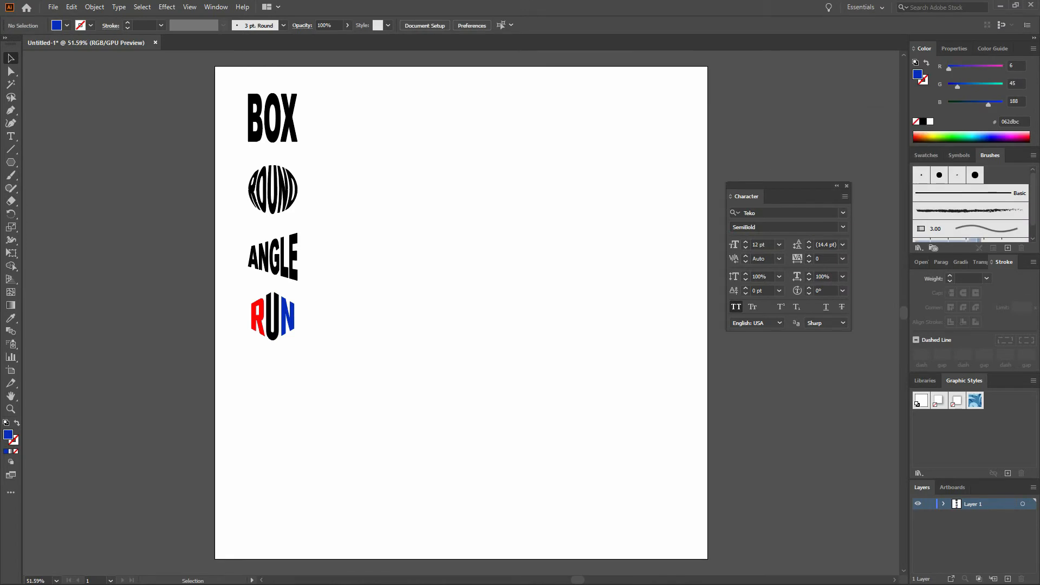
- Create a six-sided polygon with a 50 pt radius below the RUN lettering and rotate it 90°
left_click(11, 163)
left_click(310, 421)
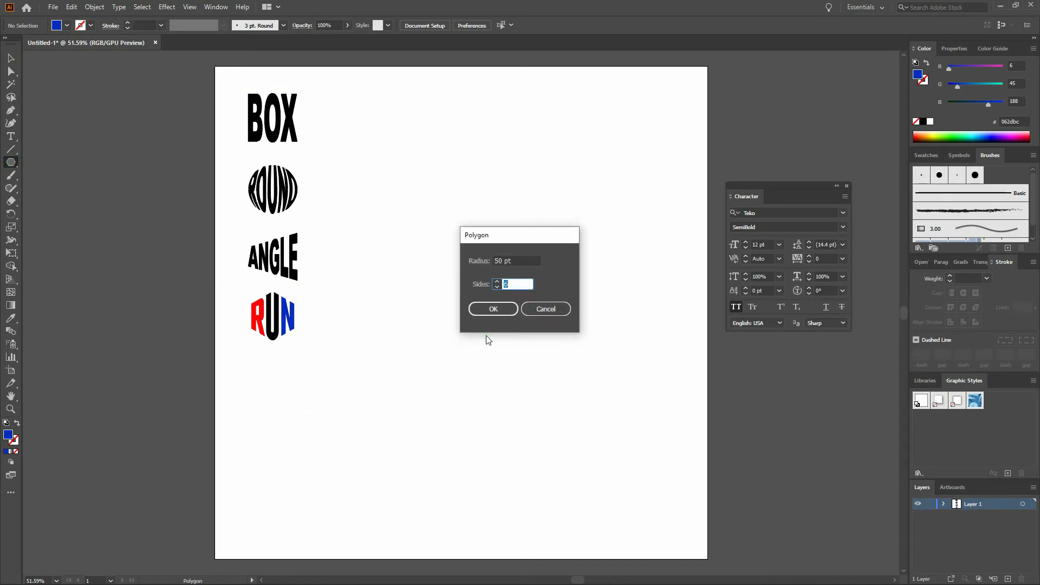
left_click(493, 308)
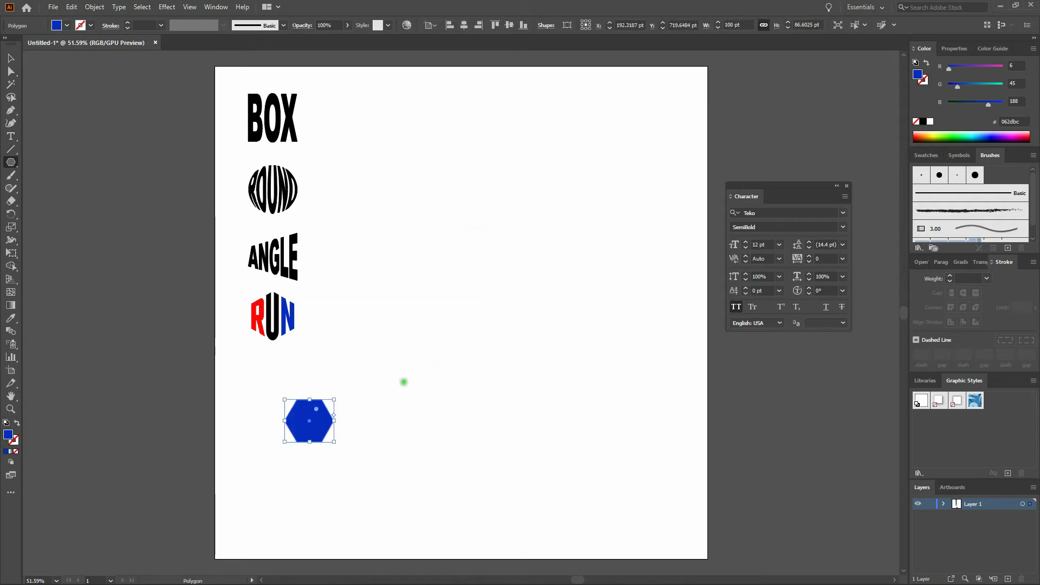
double_click(10, 215)
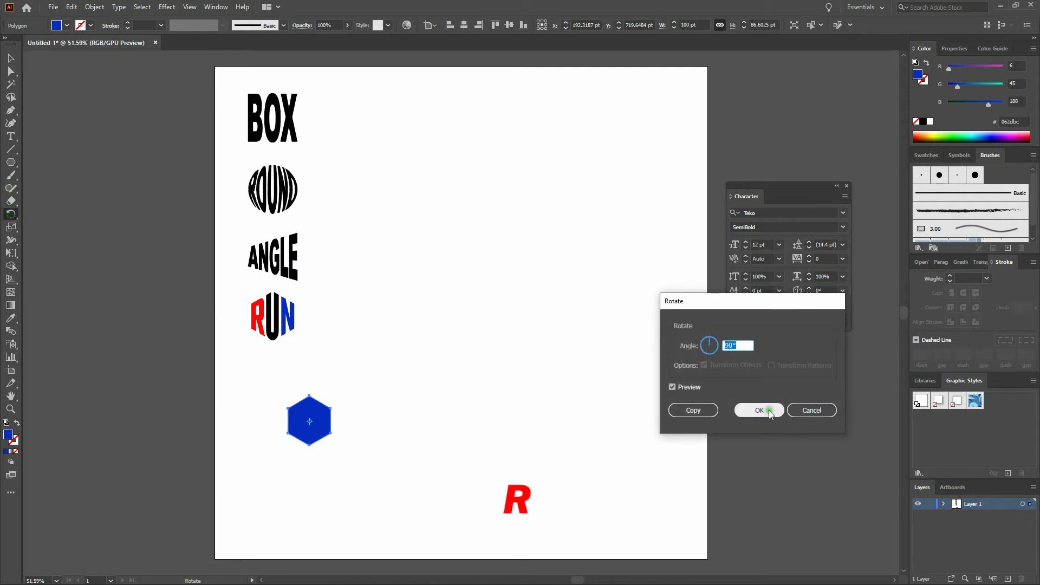
left_click(759, 410)
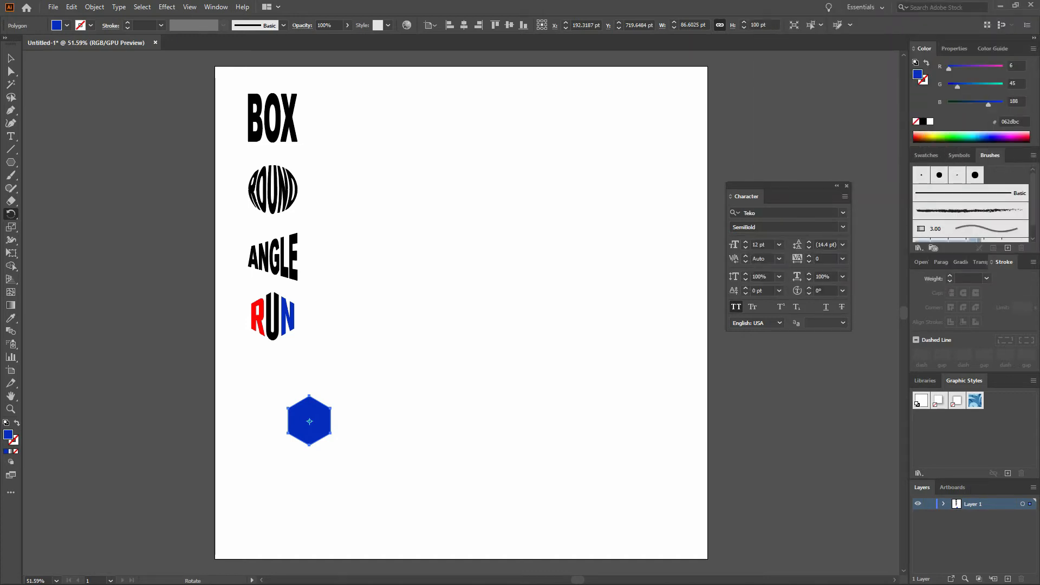
- Add the text CUBE beside the blue hexagon
key("t")
left_click(247, 440)
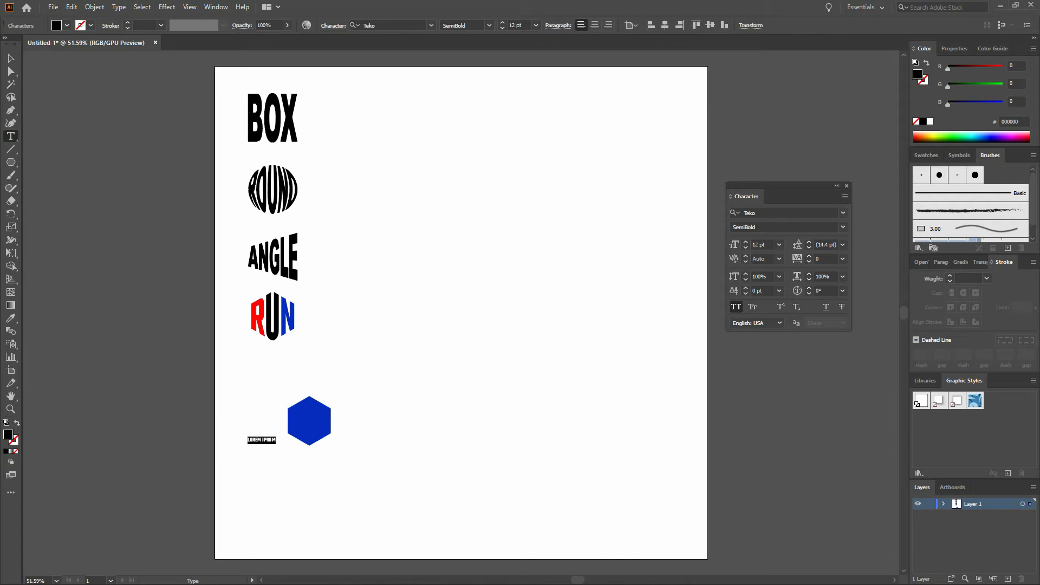
type("CUBE")
left_click(11, 57)
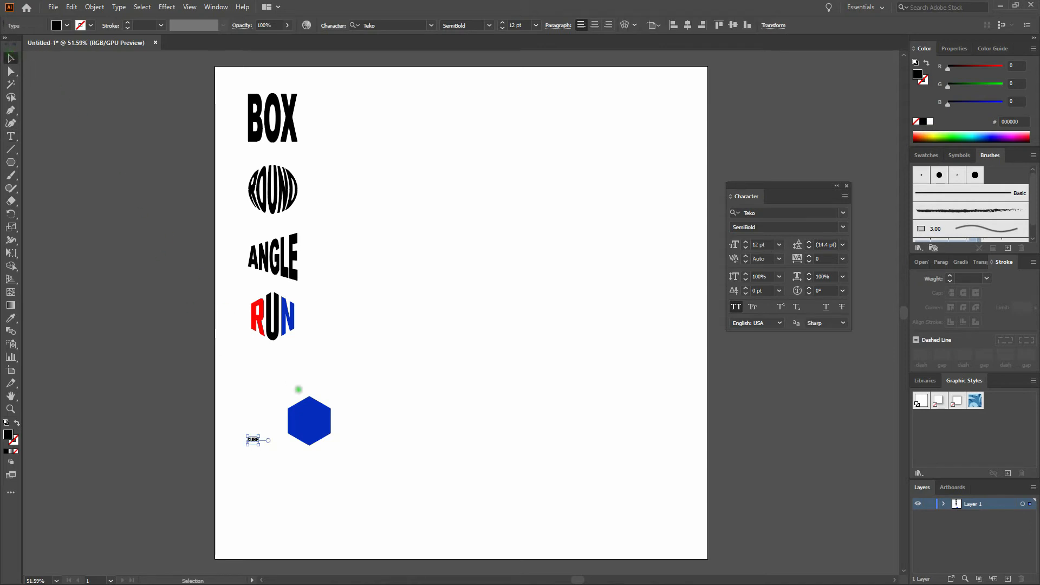
- Bring the blue hexagon to the front, above the CUBE text
left_click(309, 411)
left_click(94, 6)
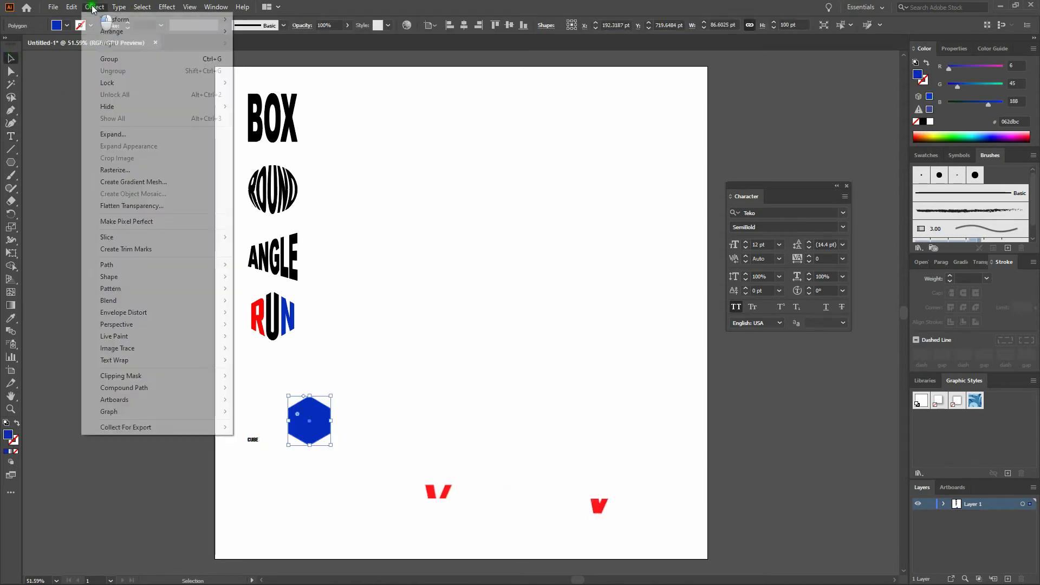
mouse_move(102, 32)
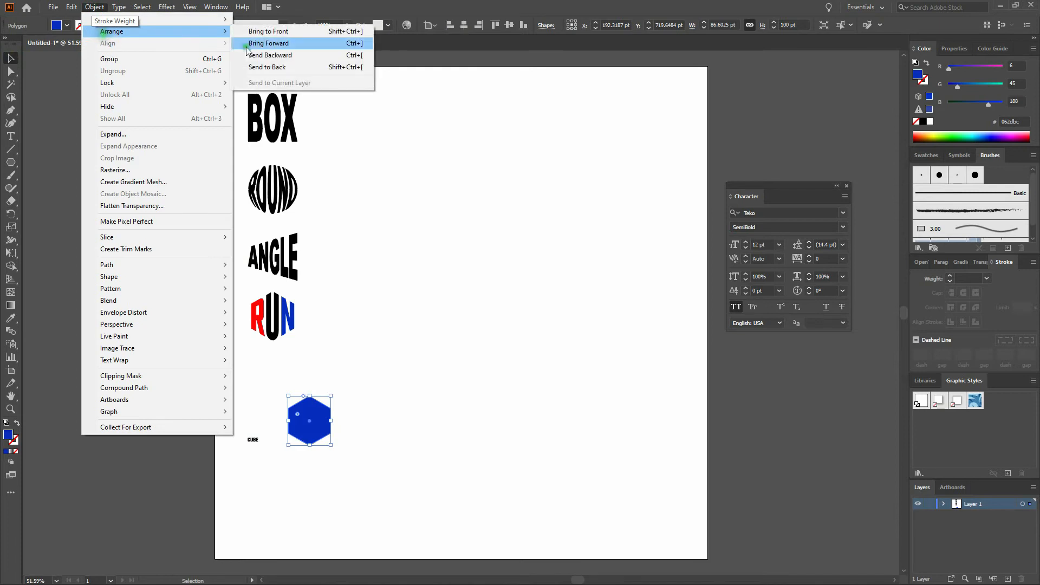
left_click(282, 36)
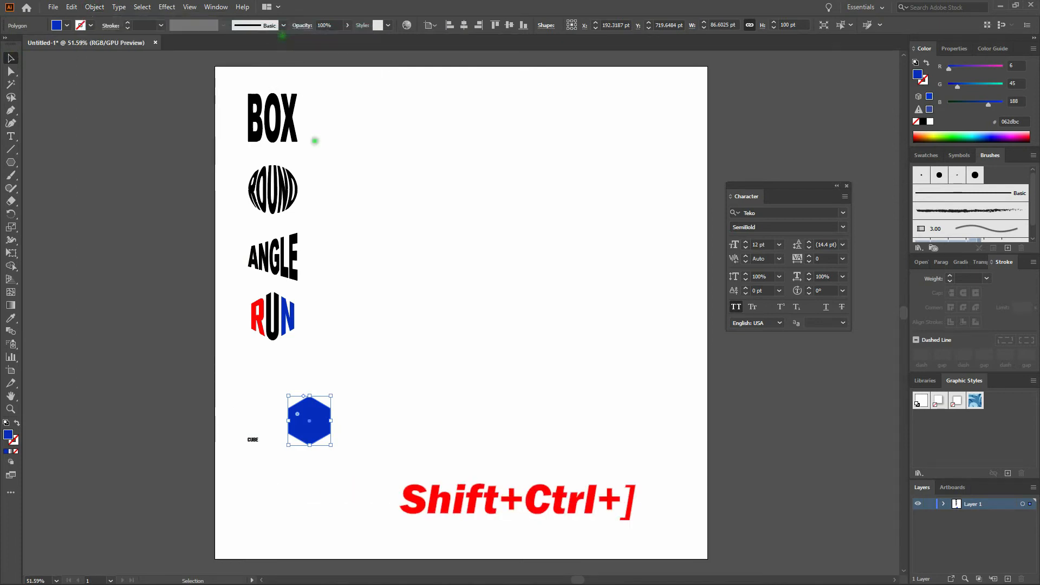
- Warp the CUBE text into the blue hexagon using Envelope Distort with Top Object
left_click(359, 383)
left_click_drag(360, 374, 214, 455)
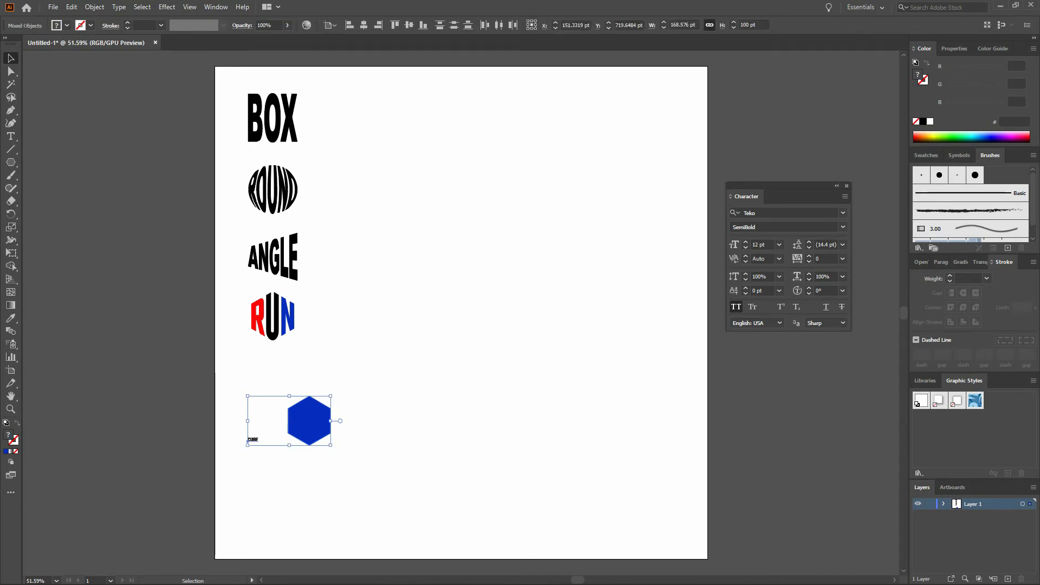
key("ctrl+alt+c")
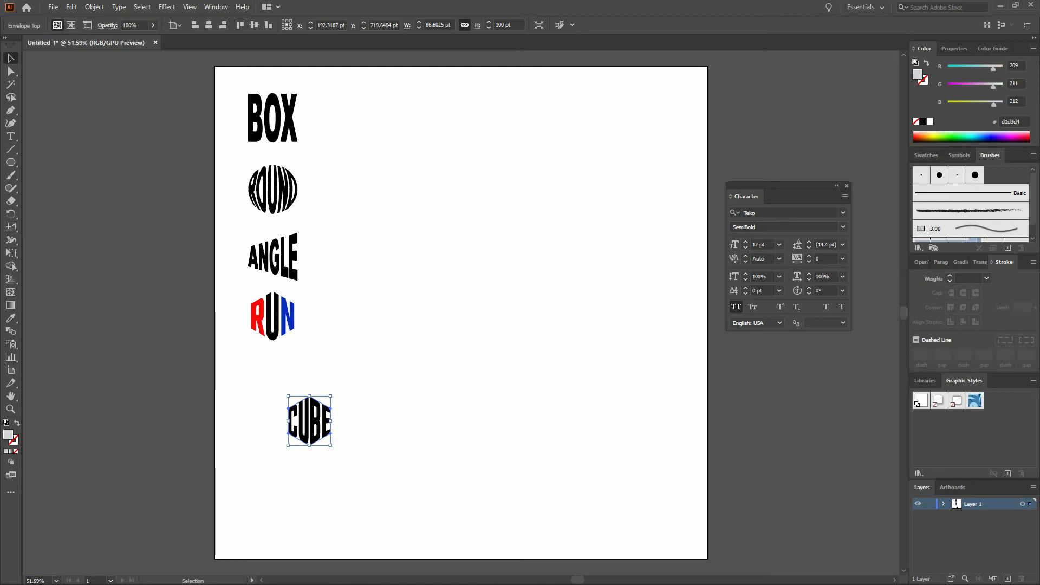
- Lower the top-centre point of the CUBE envelope by 50 pt with Direct Selection
key("ctrl+plus")
key("ctrl+plus")
key("ctrl+plus")
key("ctrl+plus")
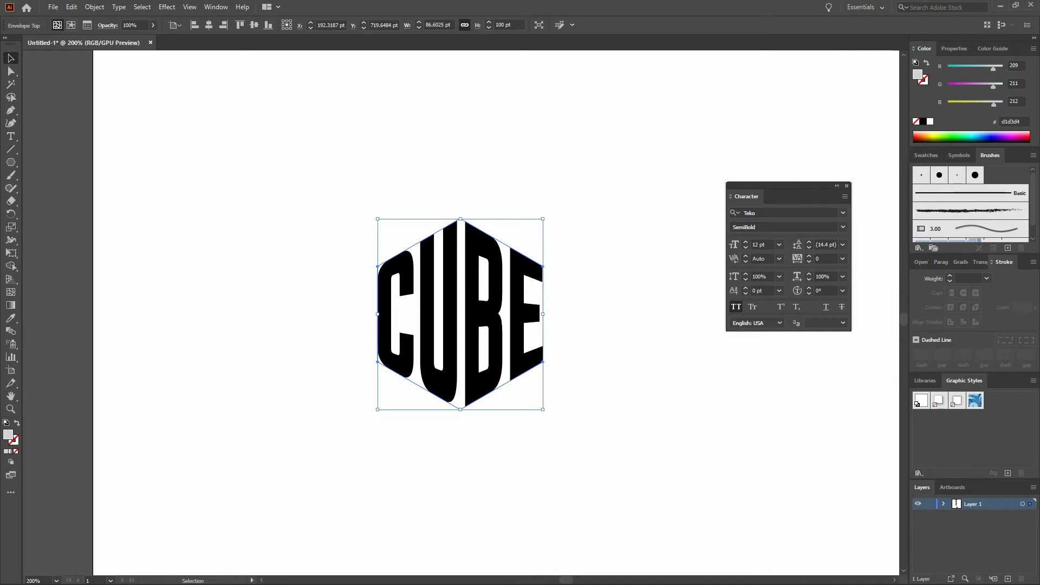
key("a")
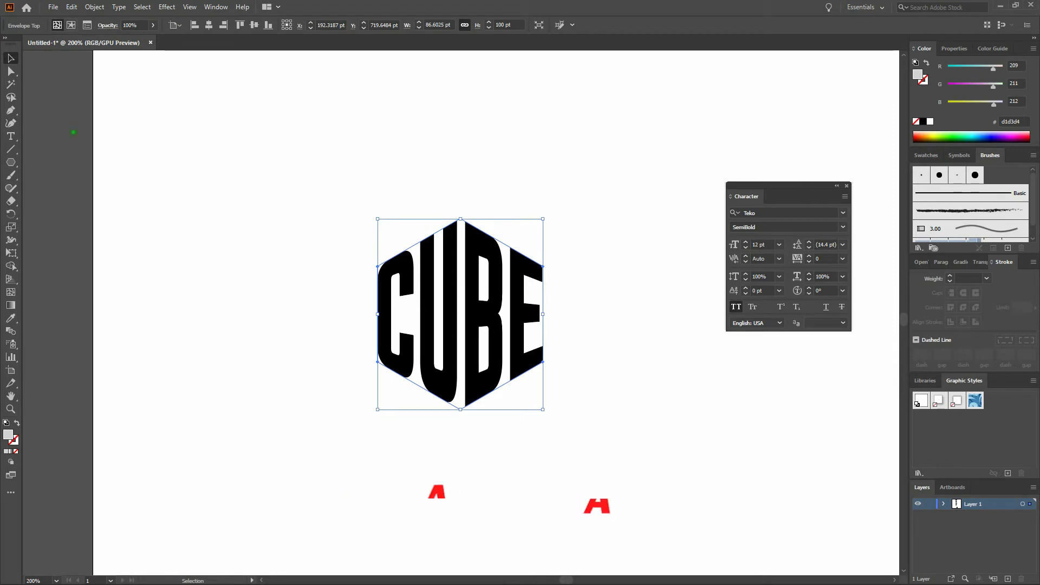
left_click(11, 71)
left_click(421, 180)
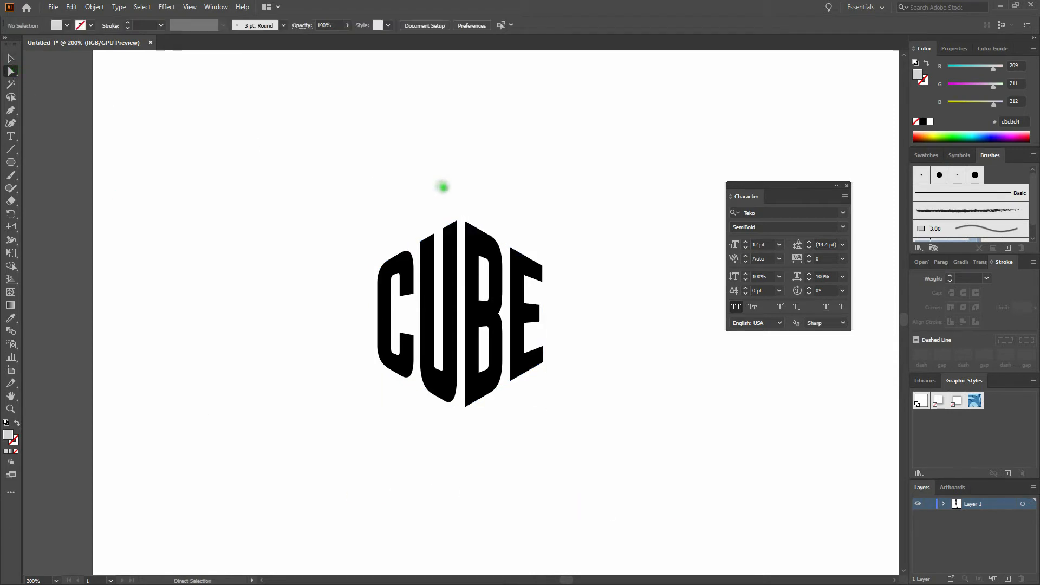
left_click_drag(443, 191, 483, 225)
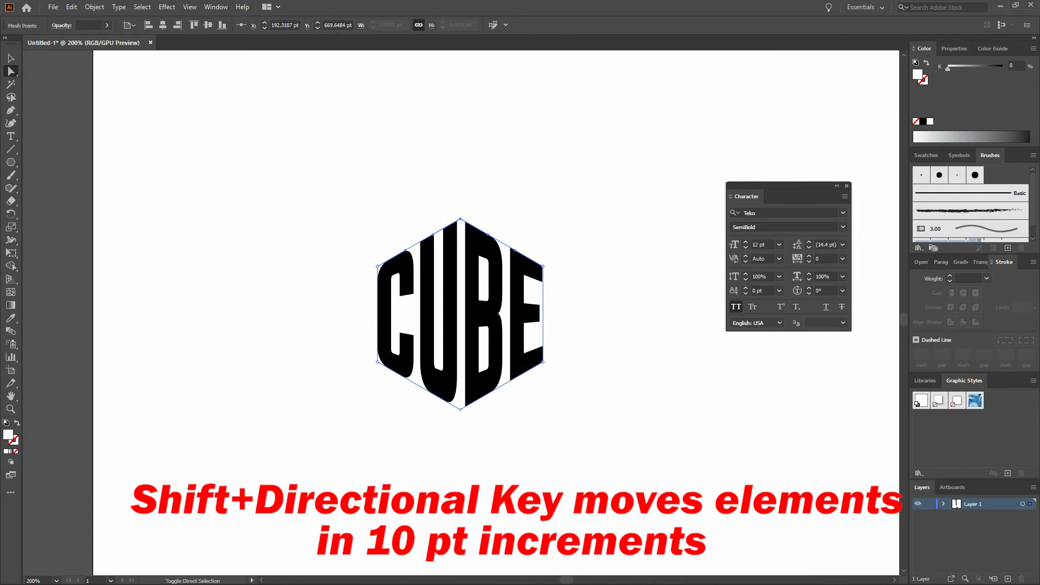
key("shift+Down")
key("shift+Down")
key("shift+Down")
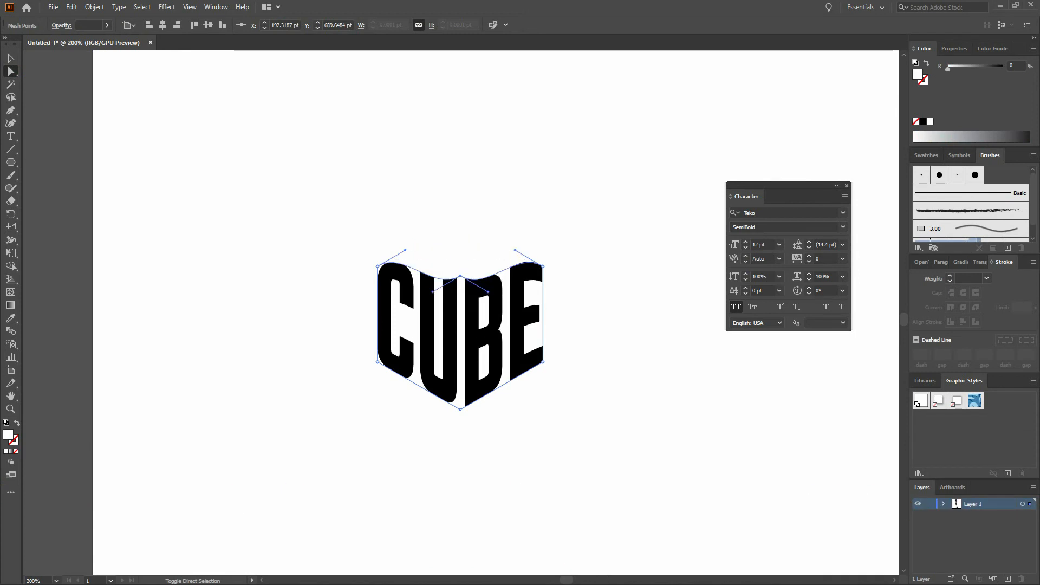
key("shift+Down")
key("shift+Down")
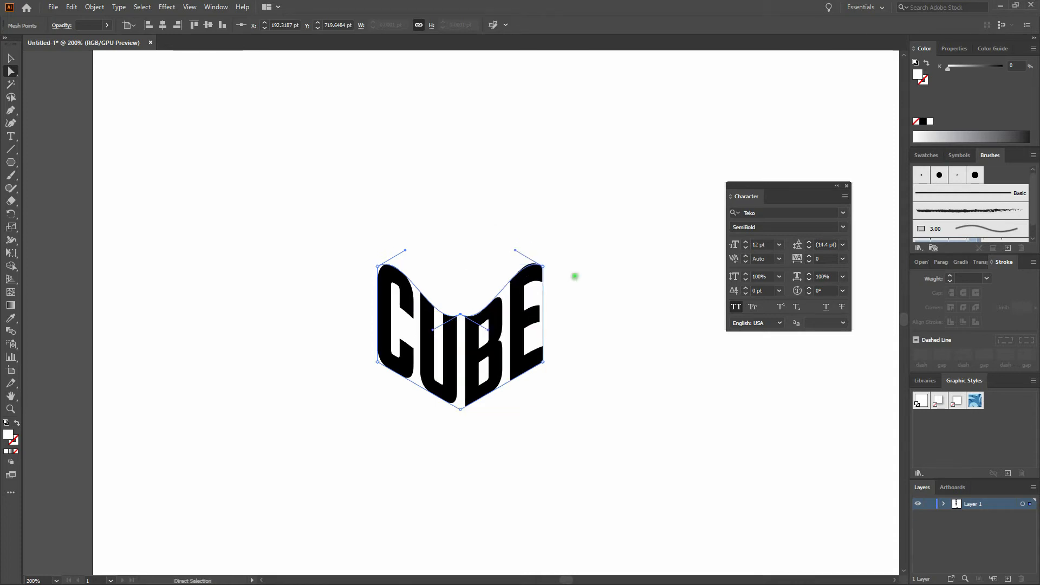
- Straighten the CUBE envelope's upper edges by collapsing the direction handles and converting the middle point to a corner with the Anchor Point tool
key("a")
left_click_drag(515, 250, 542, 267)
left_click_drag(488, 329, 460, 315)
left_click_drag(405, 251, 377, 266)
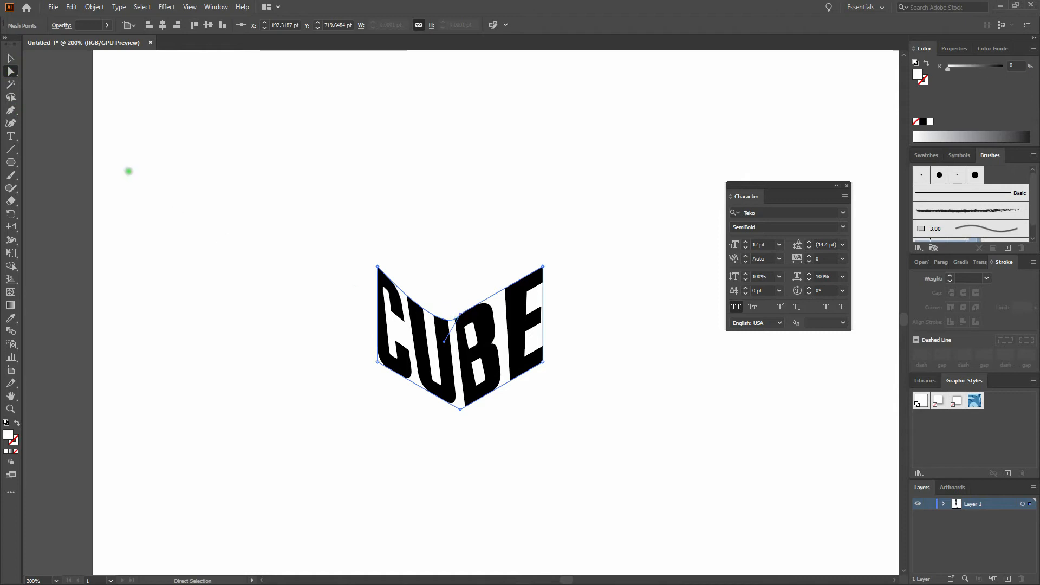
left_click(9, 111)
left_click_drag(9, 113, 60, 150)
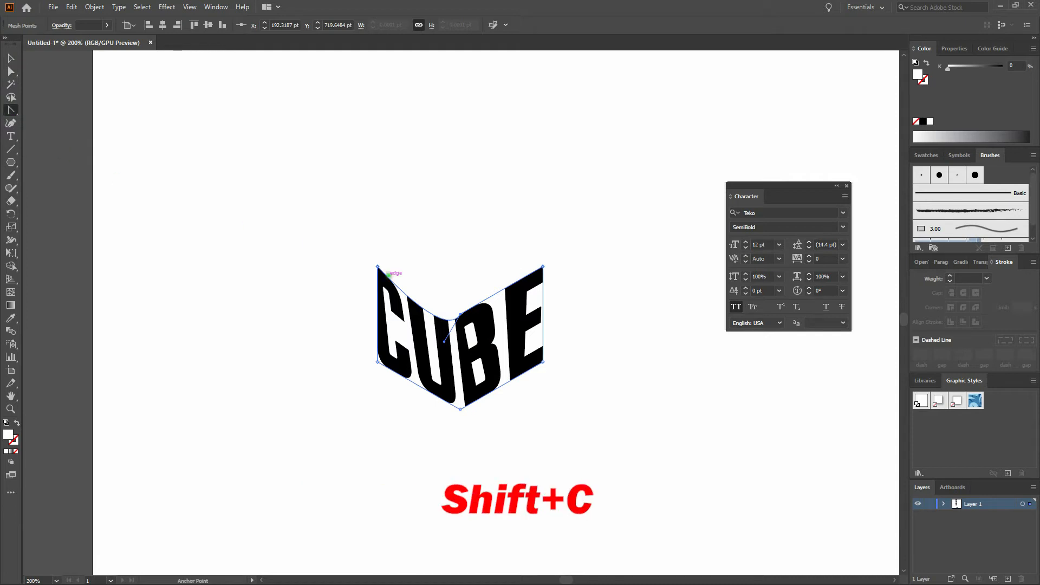
left_click(460, 313)
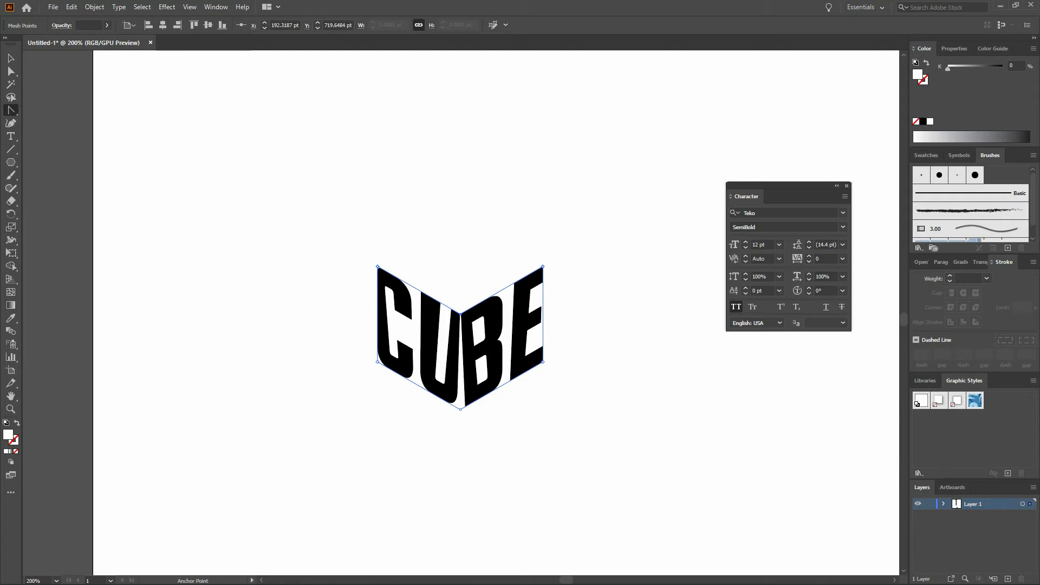
- Create a six-sided polygon with a 50 pt radius to the right of the RUN lettering and rotate it 90°
key("ctrl+0")
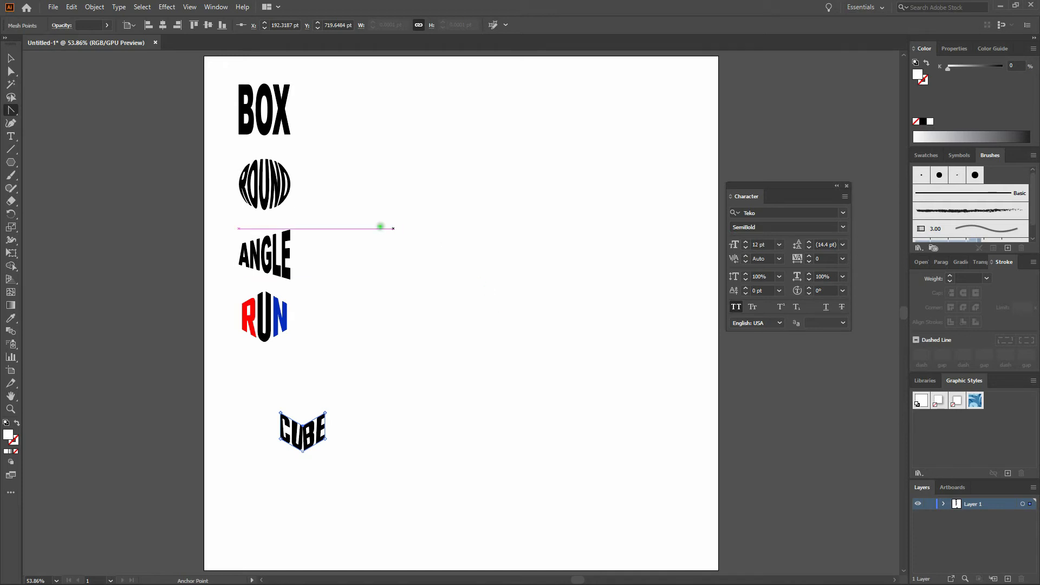
left_click(12, 162)
left_click(388, 311)
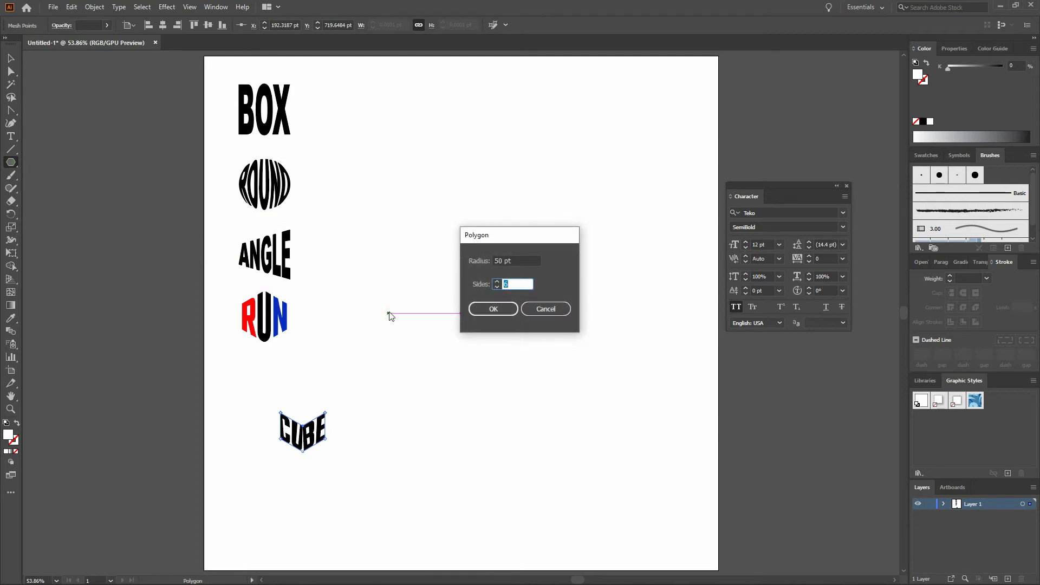
key("Return")
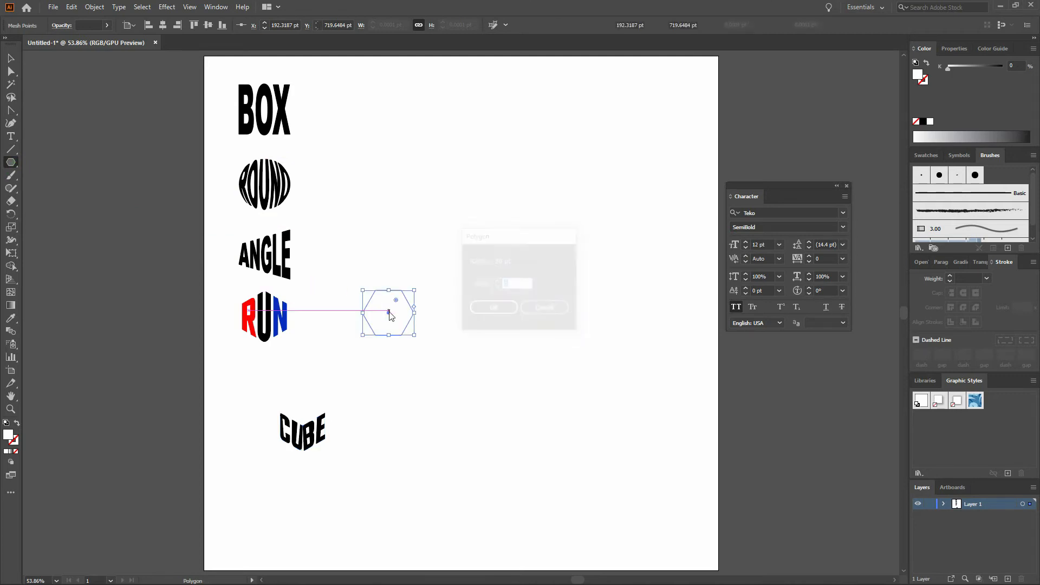
double_click(10, 214)
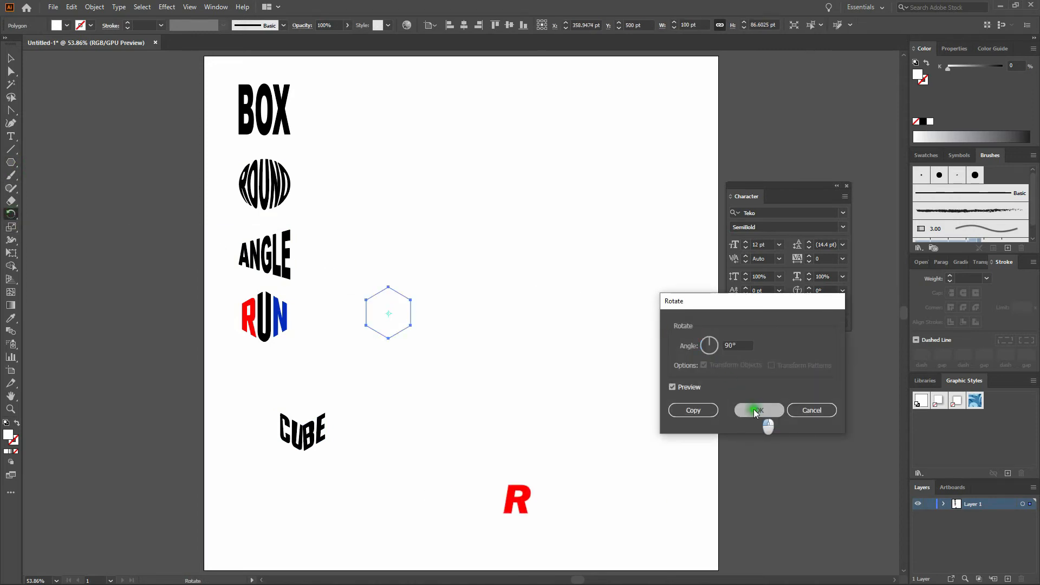
left_click(759, 410)
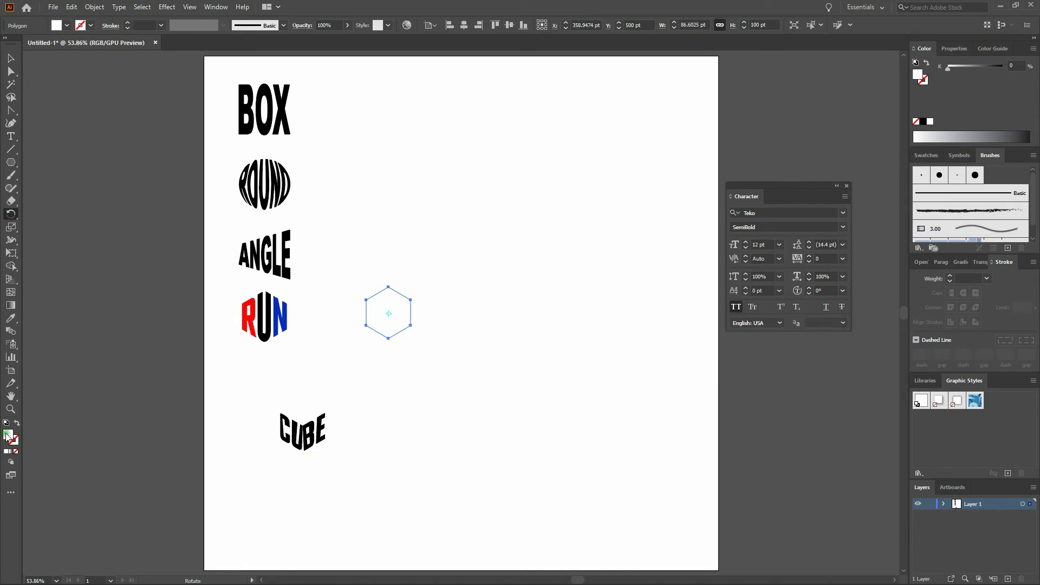
- Fill the new hexagon with black, 000000
double_click(8, 434)
type("000000")
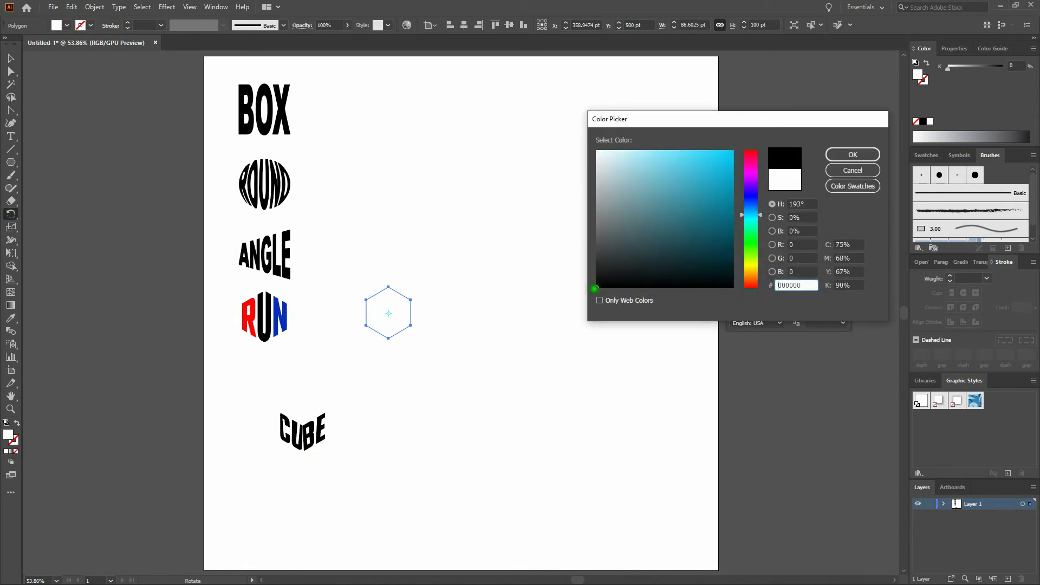
left_click(856, 155)
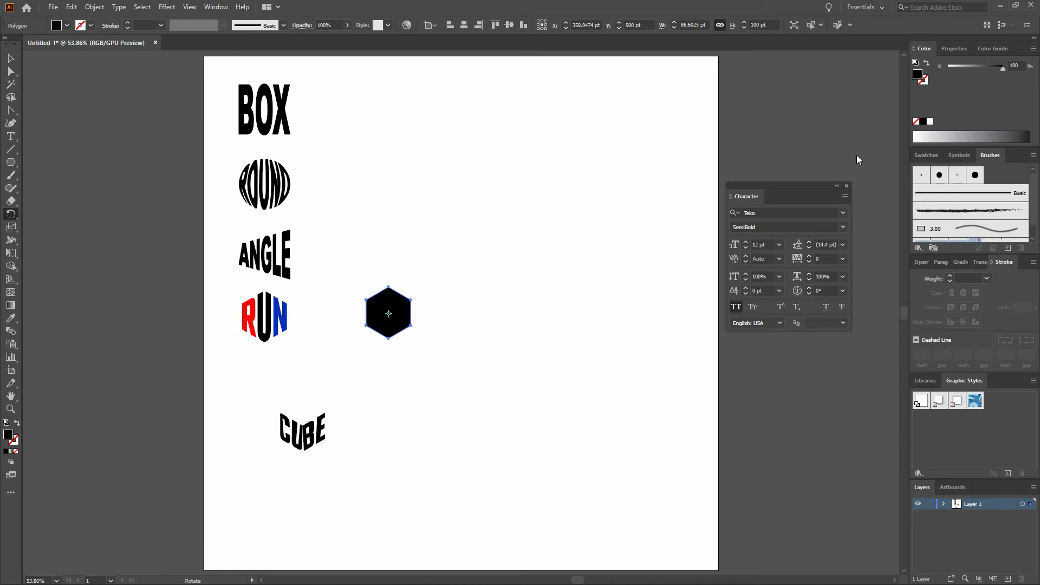
- Lower the black hexagon's top anchor point by 50 pt to form a notched, open-book shape
left_click(11, 73)
left_click(453, 256)
left_click_drag(362, 268, 413, 291)
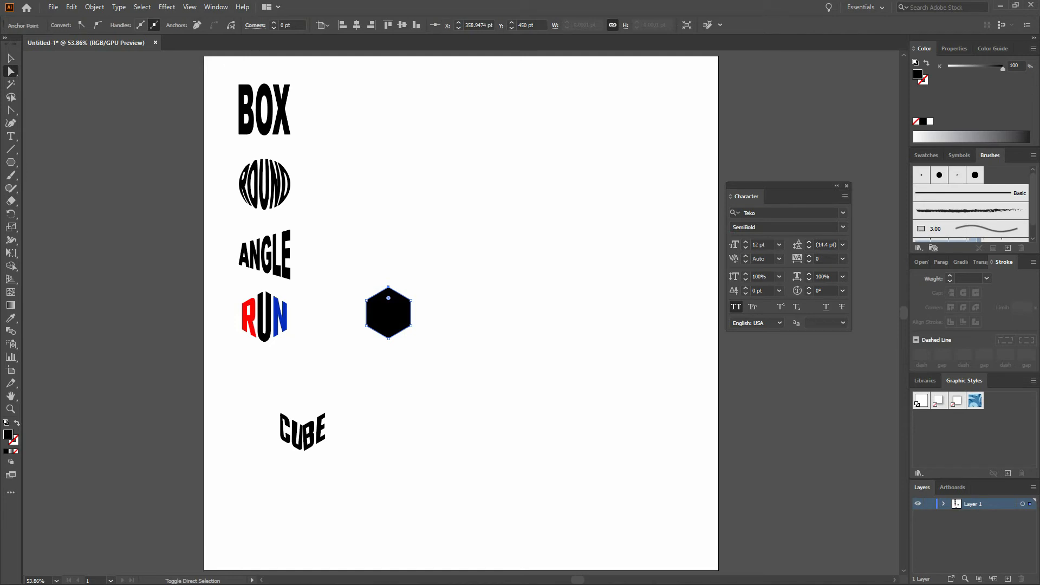
key("shift+Down")
key("shift+Down")
key("shift+Down")
key("shift+Down")
key("shift+Down")
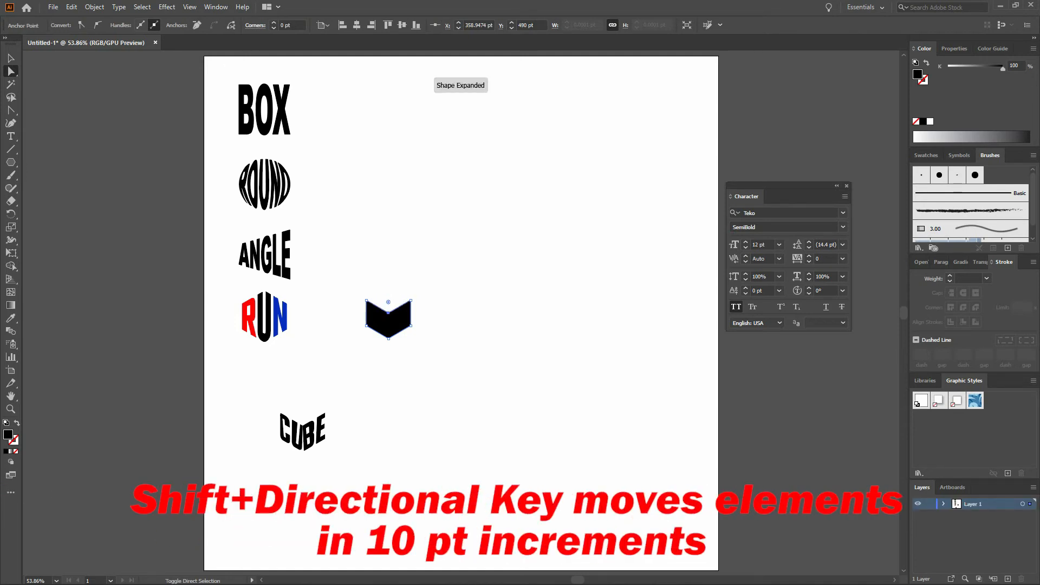
- Add the text CUBE below and to the left of the black notched shape, and deselect it
key("ctrl+plus")
key("ctrl+plus")
key("ctrl+plus")
key("ctrl+plus")
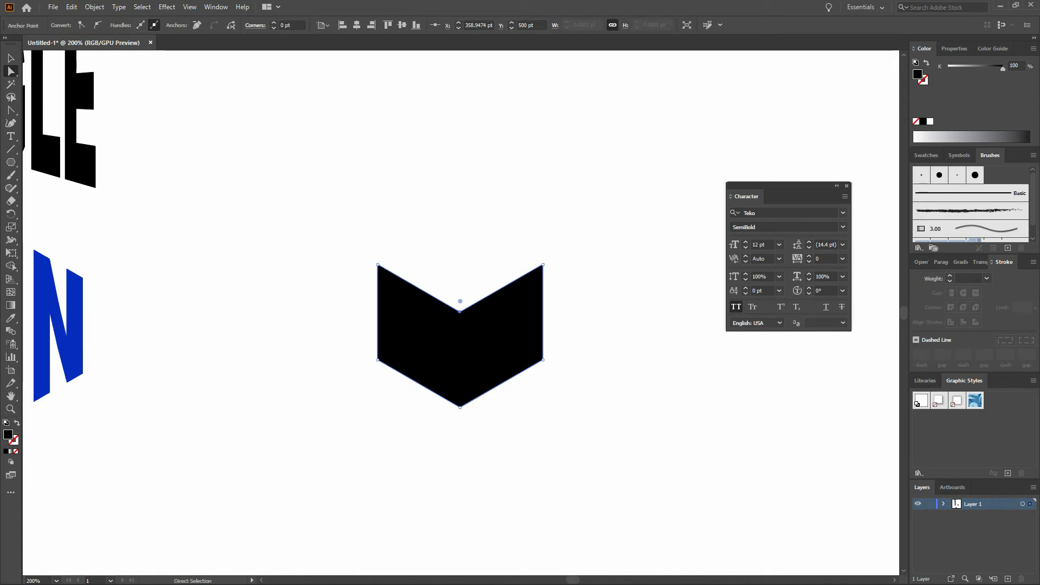
key("t")
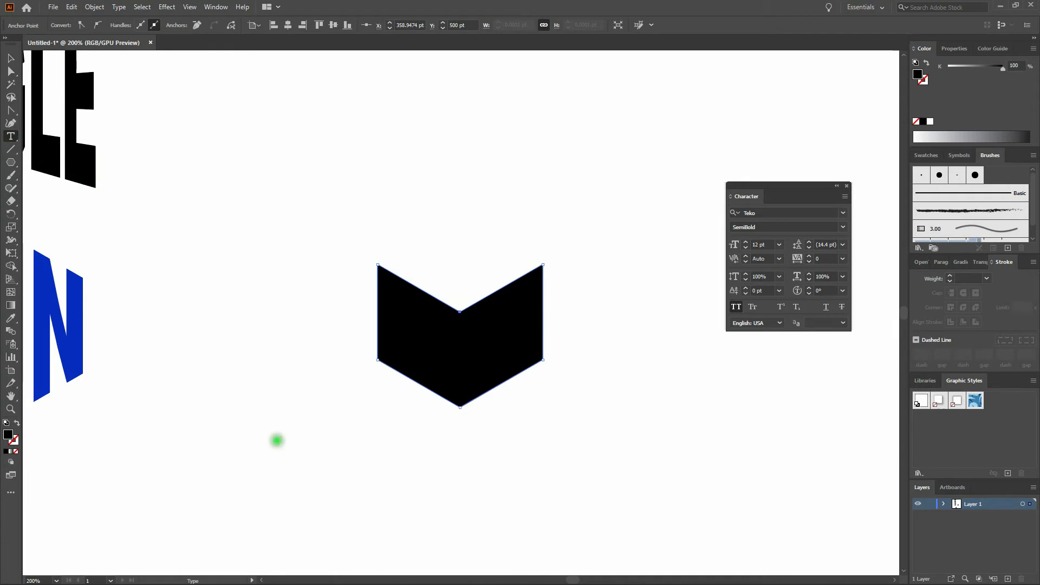
left_click(275, 441)
type("CUBE")
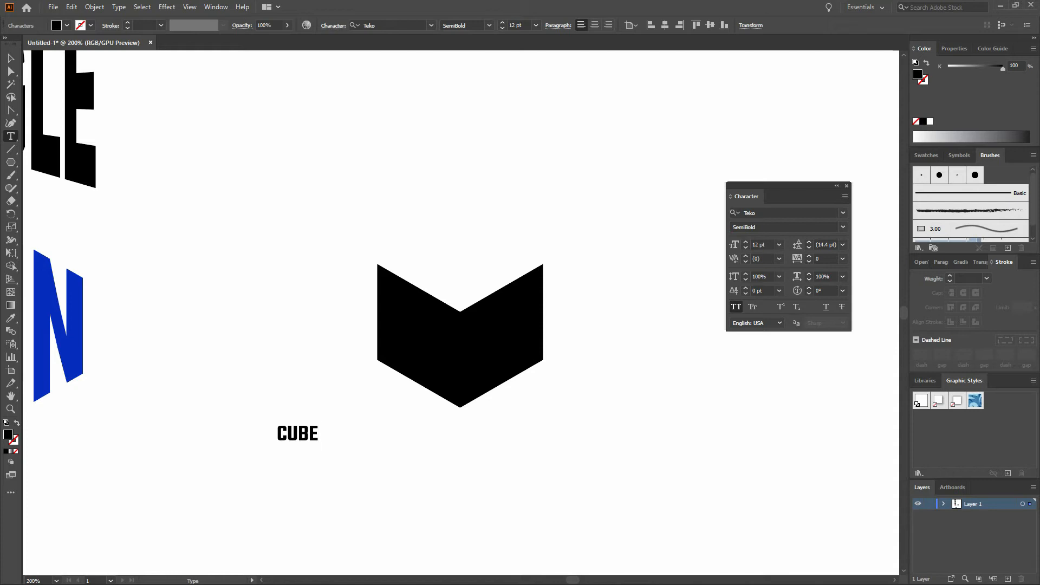
left_click(364, 441, "ctrl")
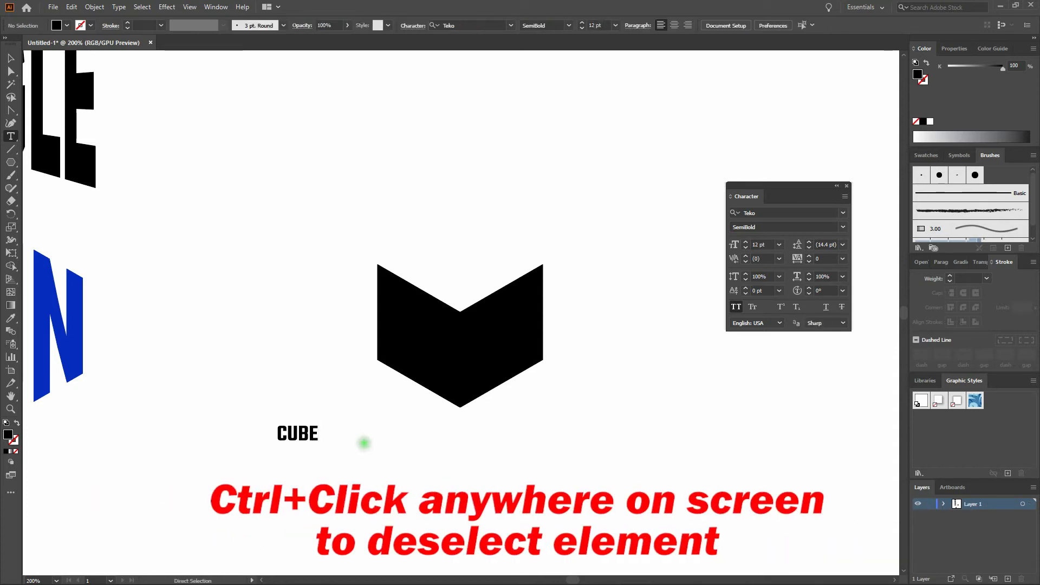
- Bring the black notched shape to the front, above the new CUBE text
left_click(8, 58)
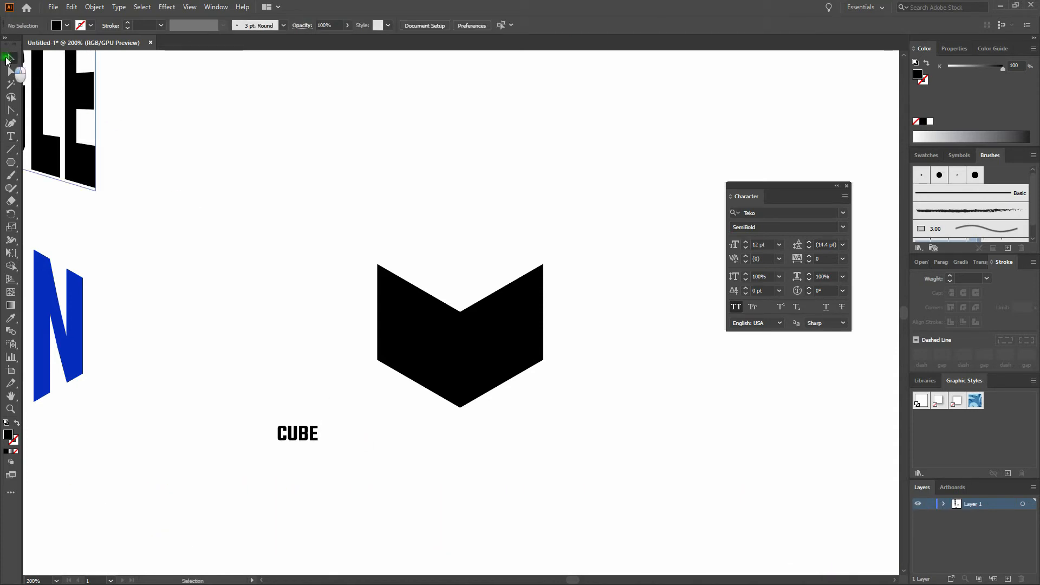
left_click(405, 318)
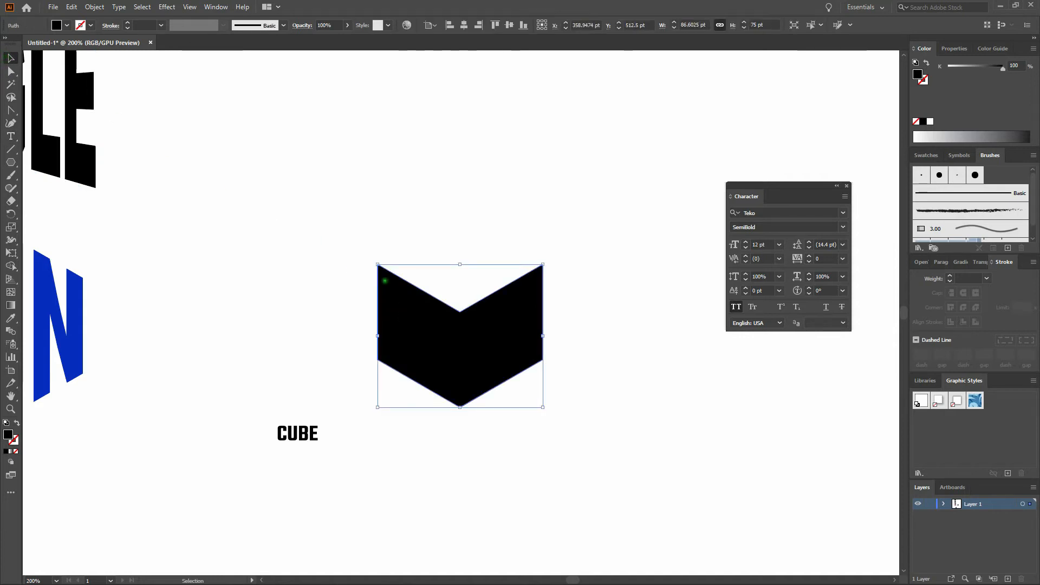
left_click(95, 6)
mouse_move(114, 31)
left_click(280, 34)
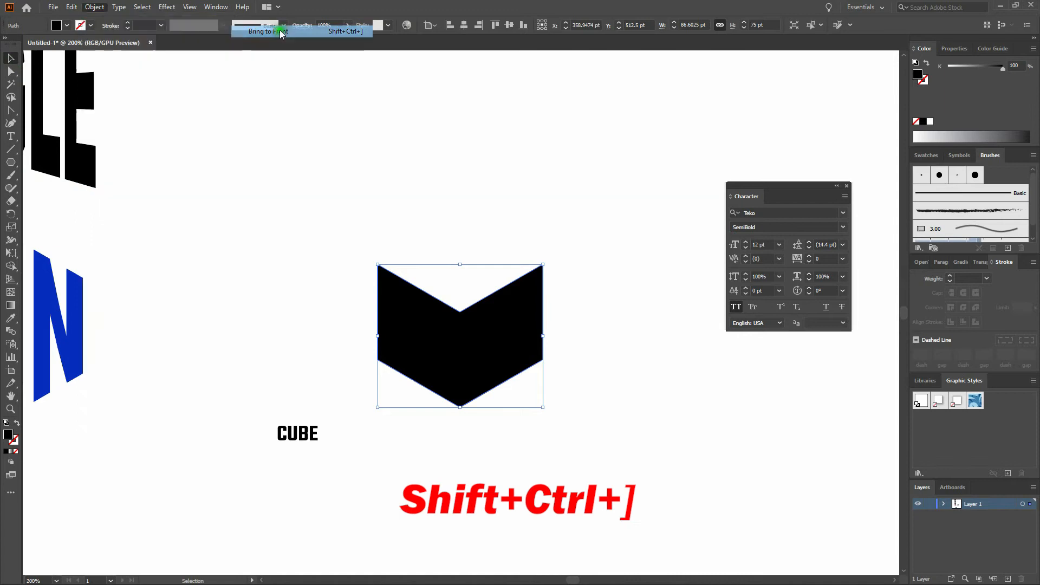
left_click(371, 197)
- Warp the new CUBE text into the black notched shape using Envelope Distort with Top Object
left_click_drag(572, 234, 257, 464)
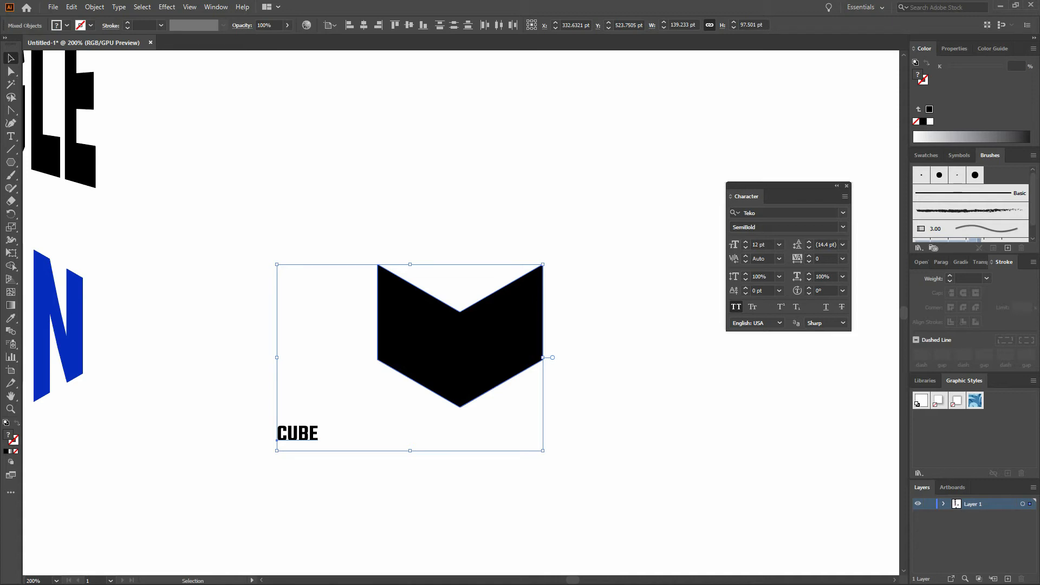
key("ctrl+alt+c")
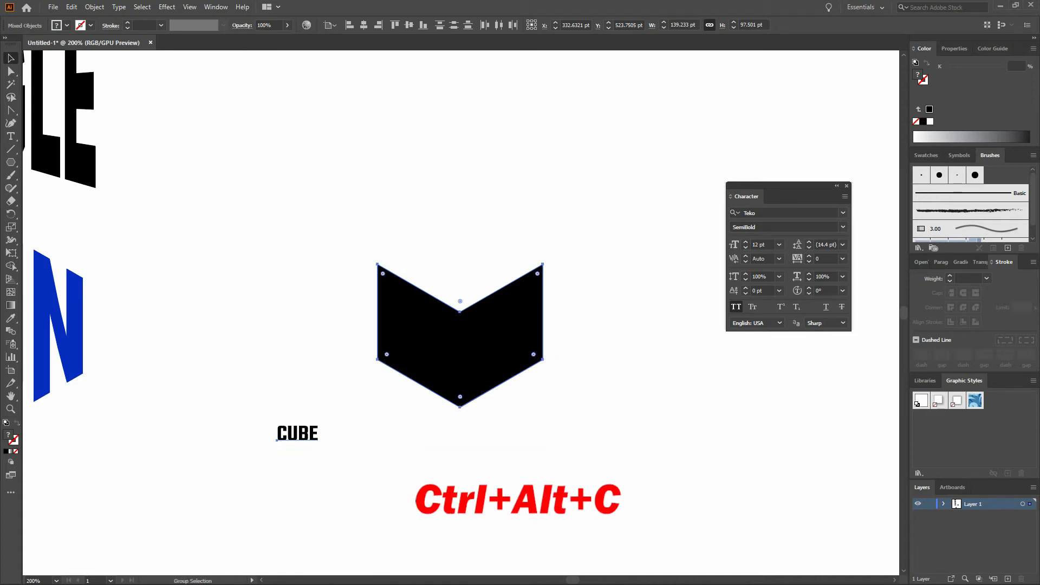
left_click(222, 328)
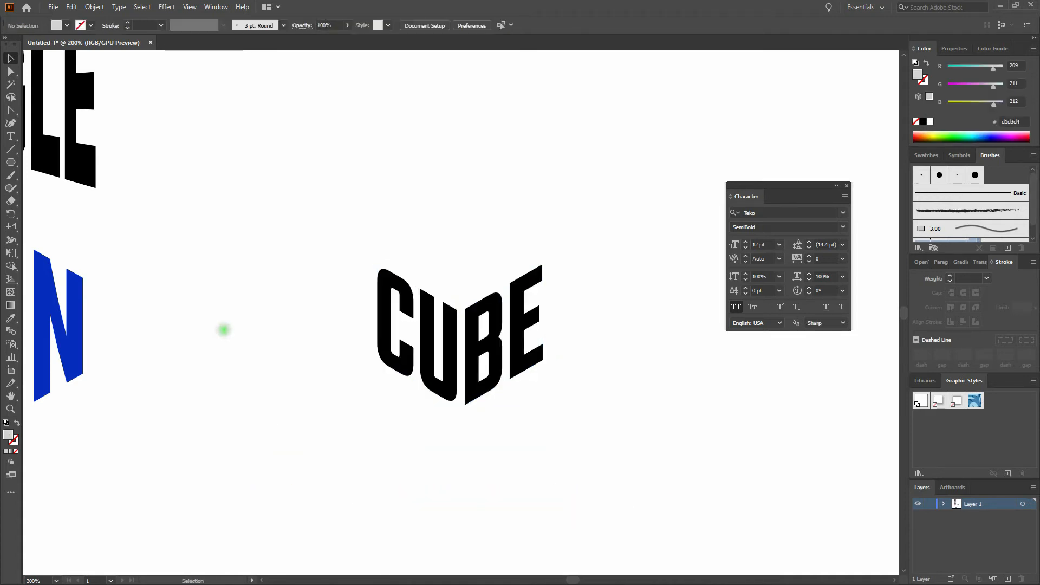
- Move the first CUBE lettering beside the new one to compare them, and delete that first version
key("ctrl+minus")
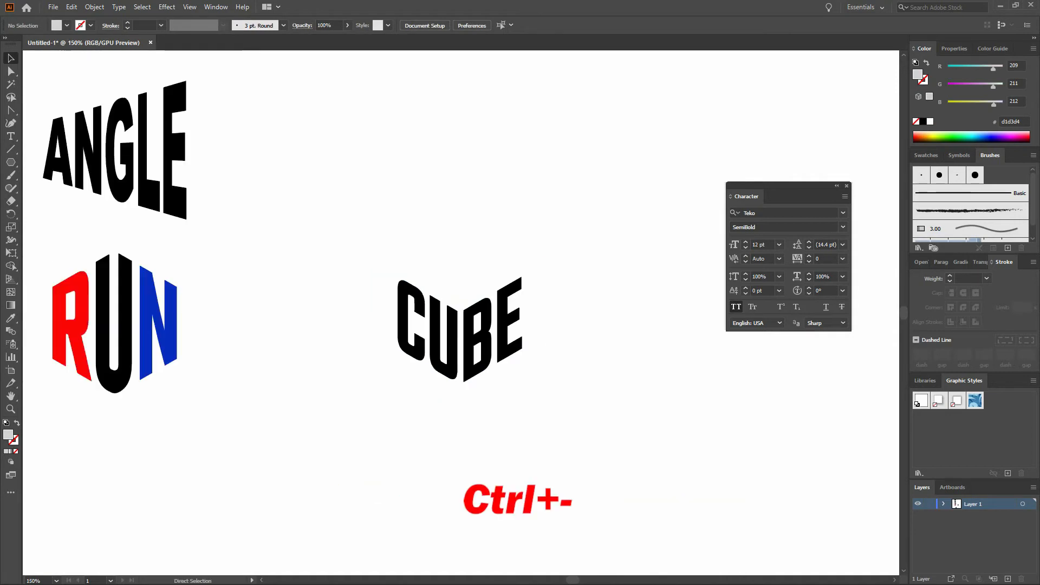
left_click(295, 350)
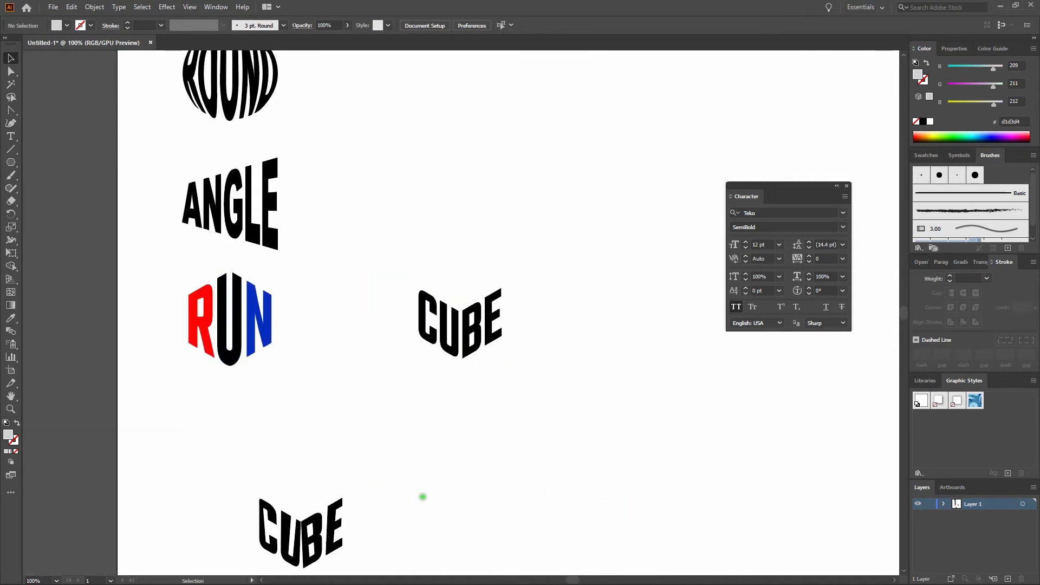
left_click_drag(312, 532, 579, 323)
left_click(592, 253)
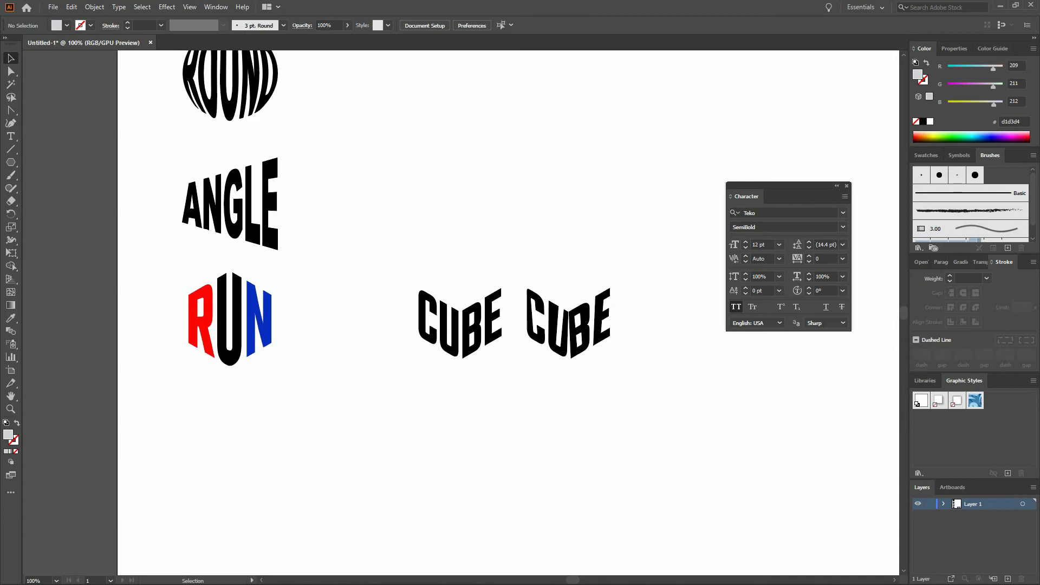
left_click(570, 345)
key("Delete")
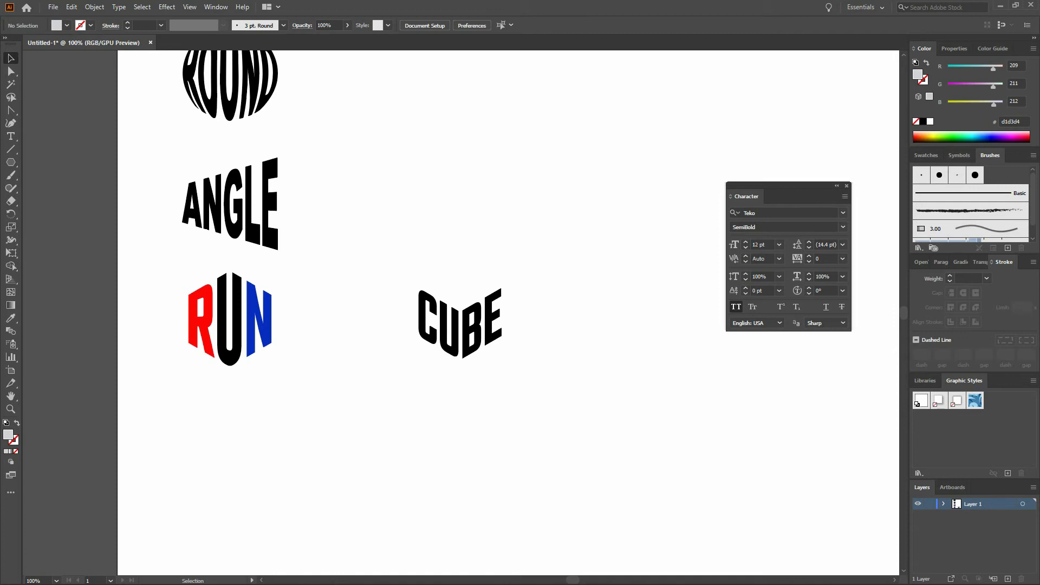
- Draw a 50 by 50 pt square with the Rectangle tool just above the CUBE lettering
key("m")
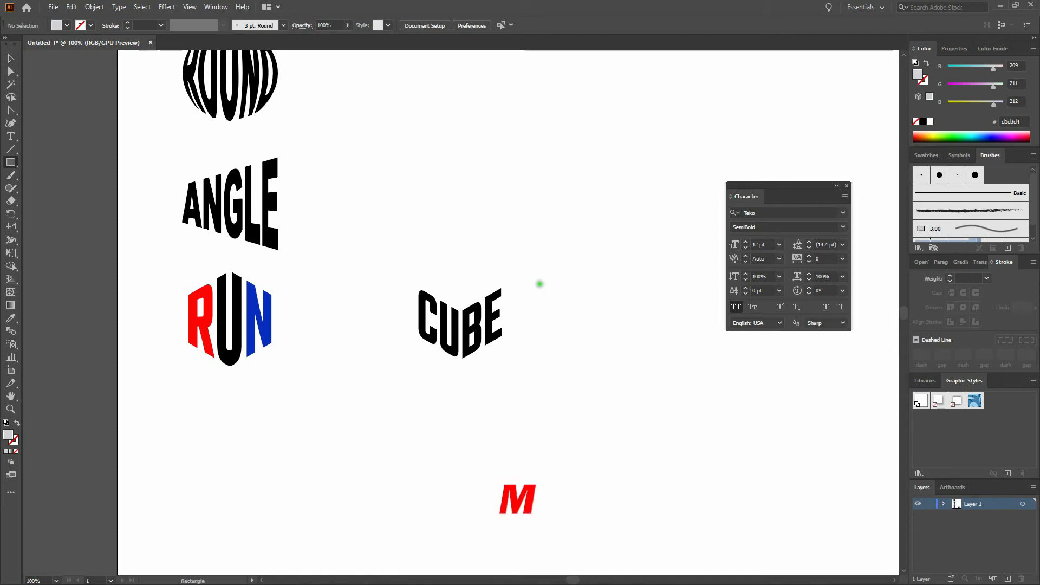
left_click(503, 251)
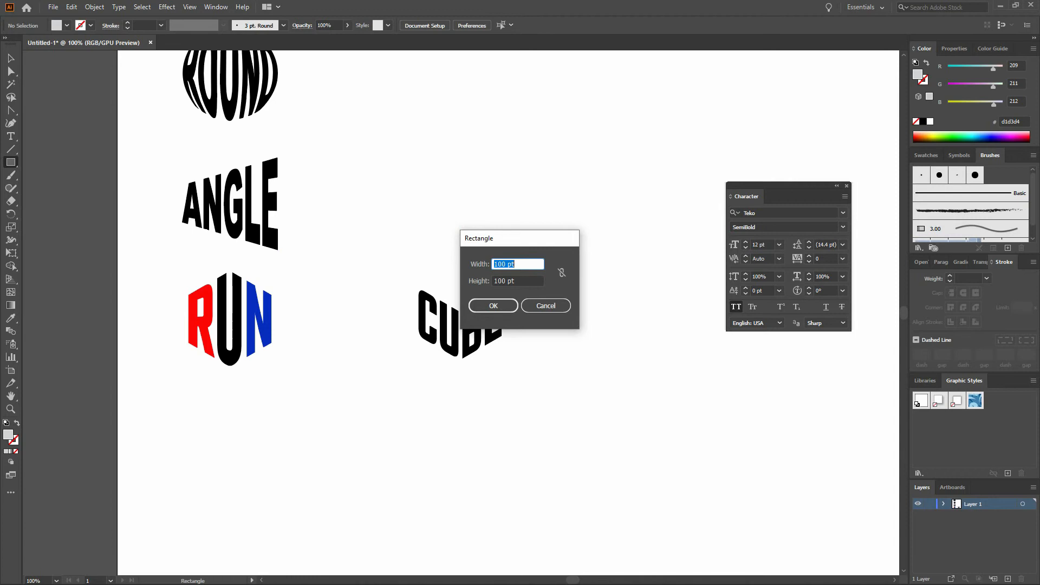
type("50")
key("Tab")
type("50")
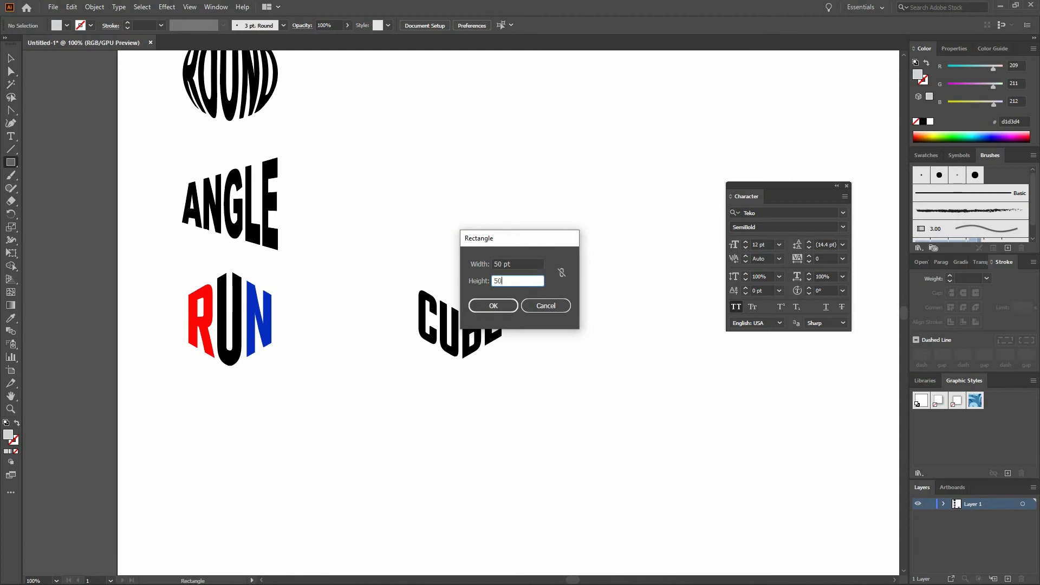
key("Return")
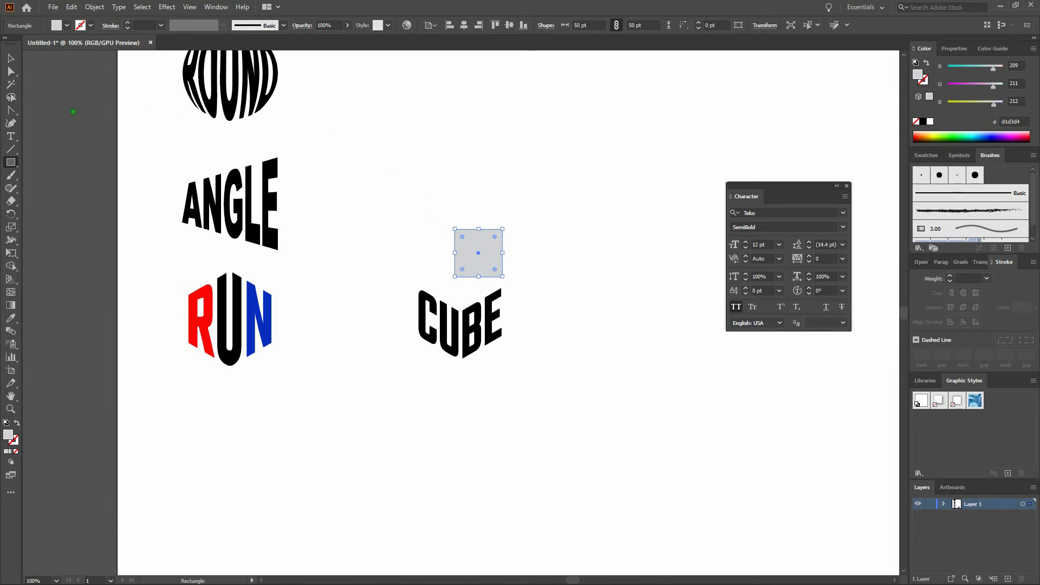
- Add the text ICE above the grey square and deselect it
left_click(11, 136)
left_click(498, 195)
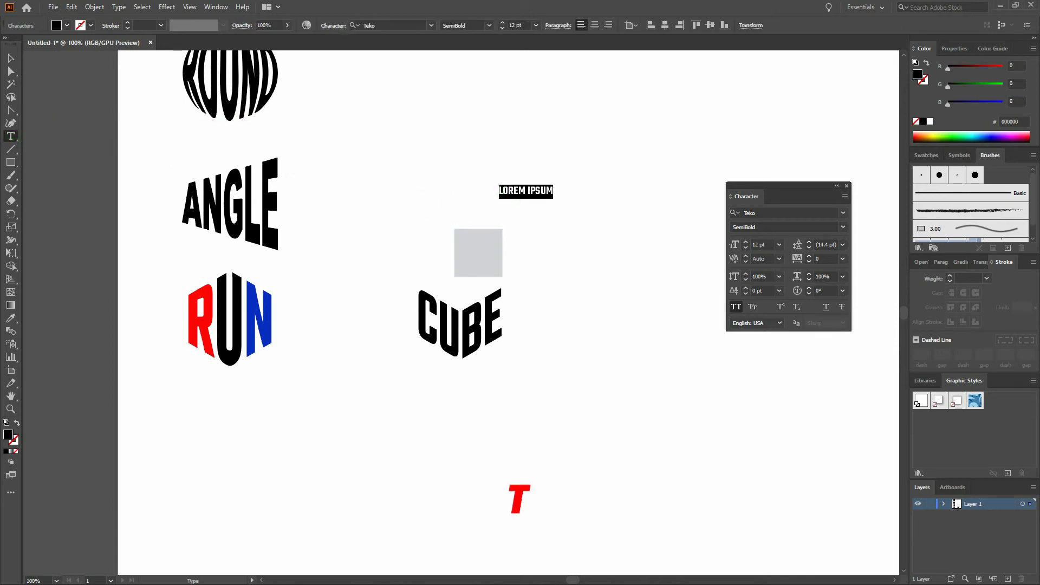
type("ICE")
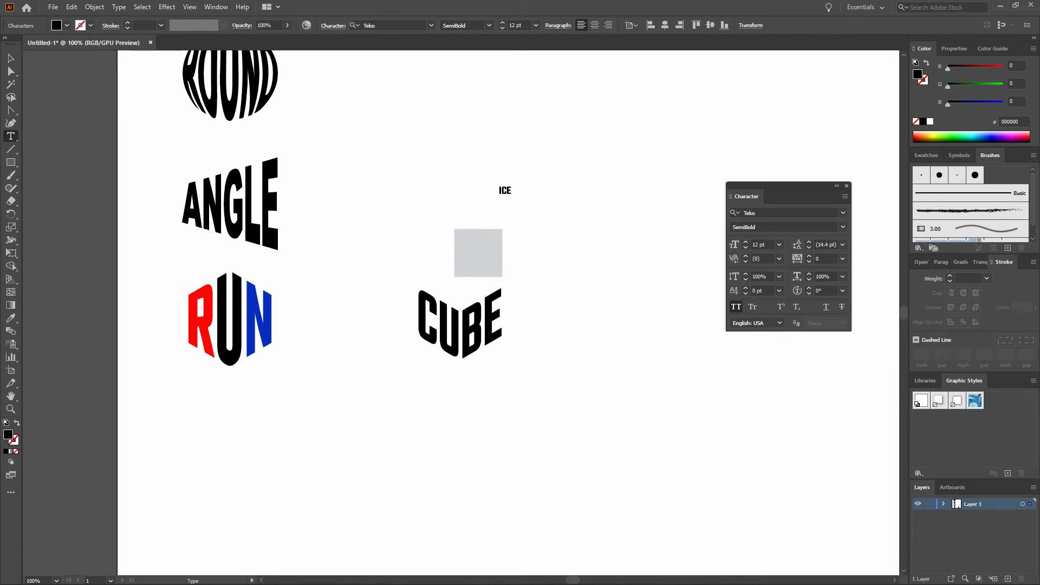
key("Escape")
left_click(522, 215, "ctrl")
left_click(11, 58)
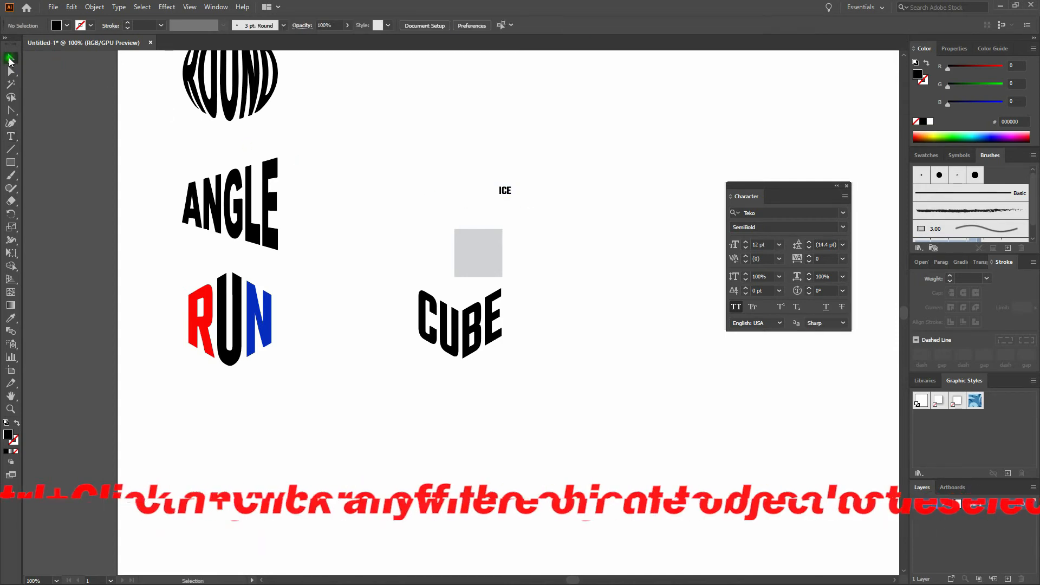
- Bring the grey square to the front, above the ICE text
left_click(475, 255)
left_click(94, 7)
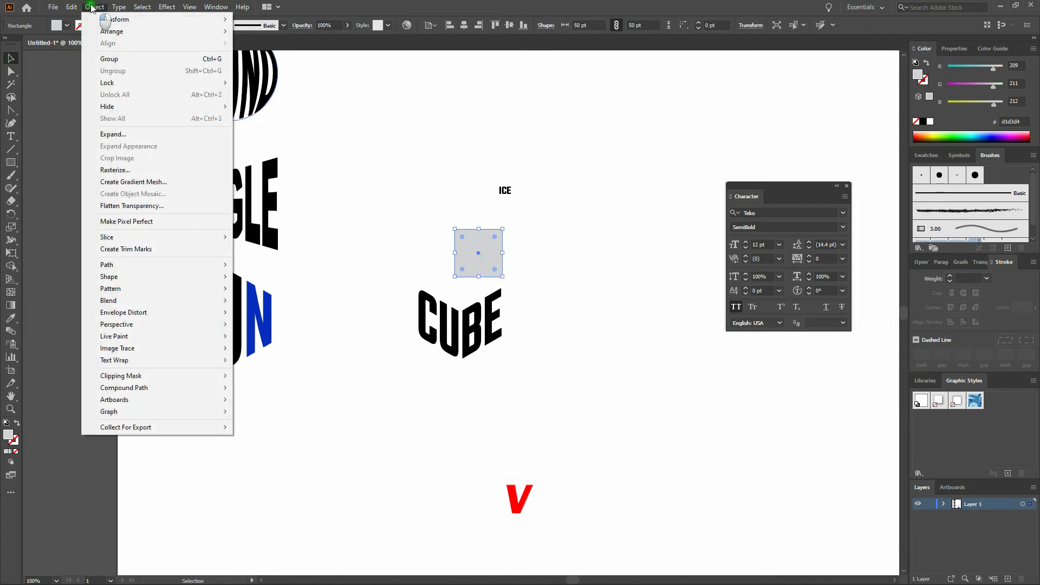
mouse_move(114, 31)
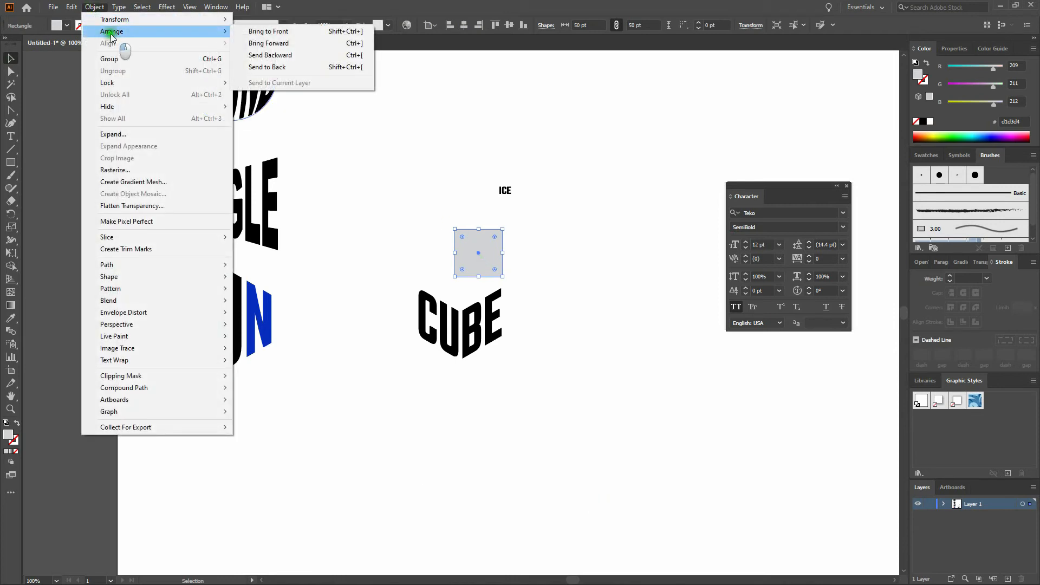
left_click(279, 31)
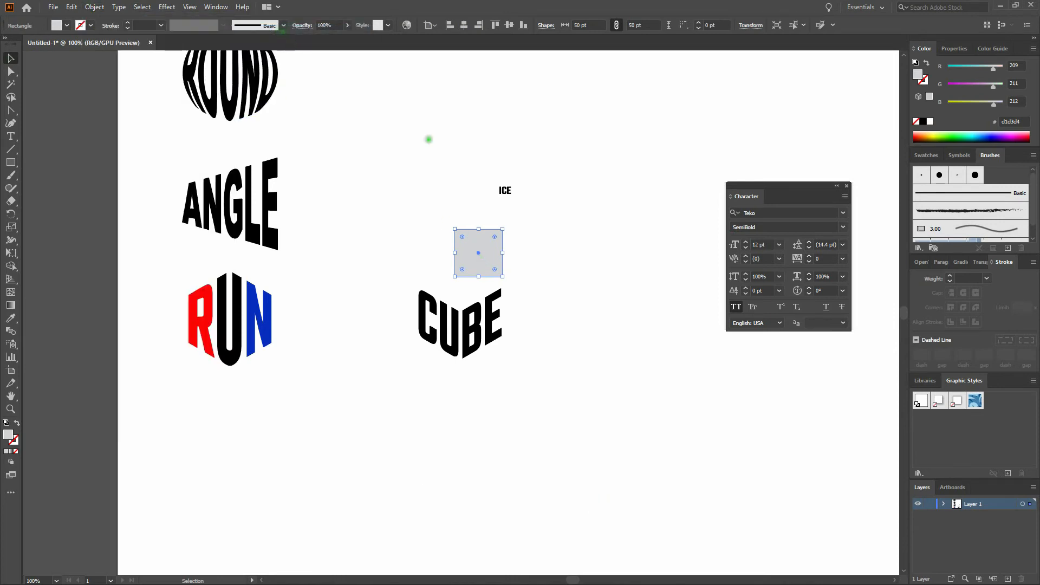
- Warp the ICE text into the grey square using Envelope Distort with Top Object
left_click(532, 210)
left_click_drag(540, 163, 474, 245)
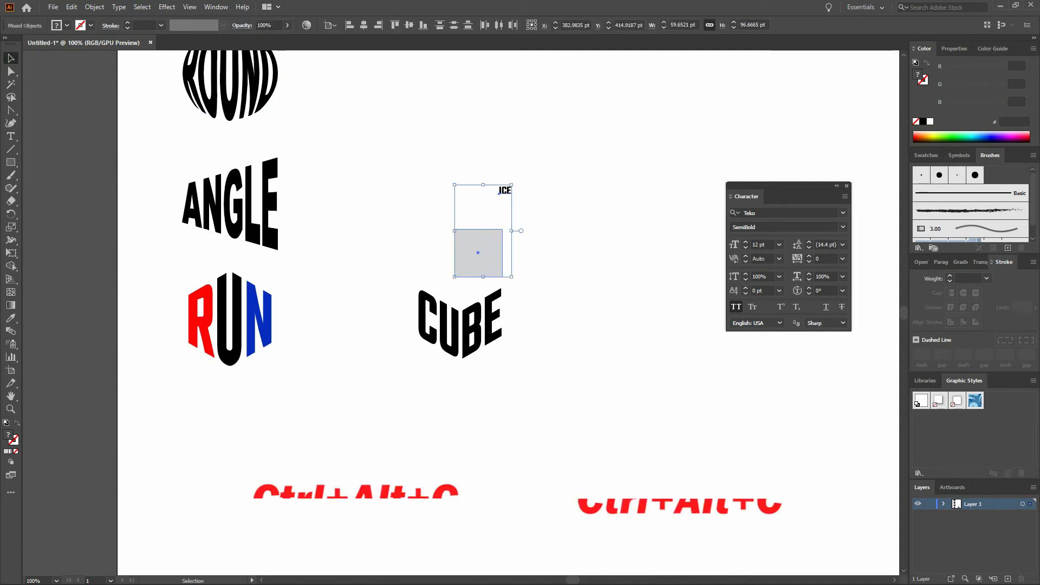
key("ctrl+alt+c")
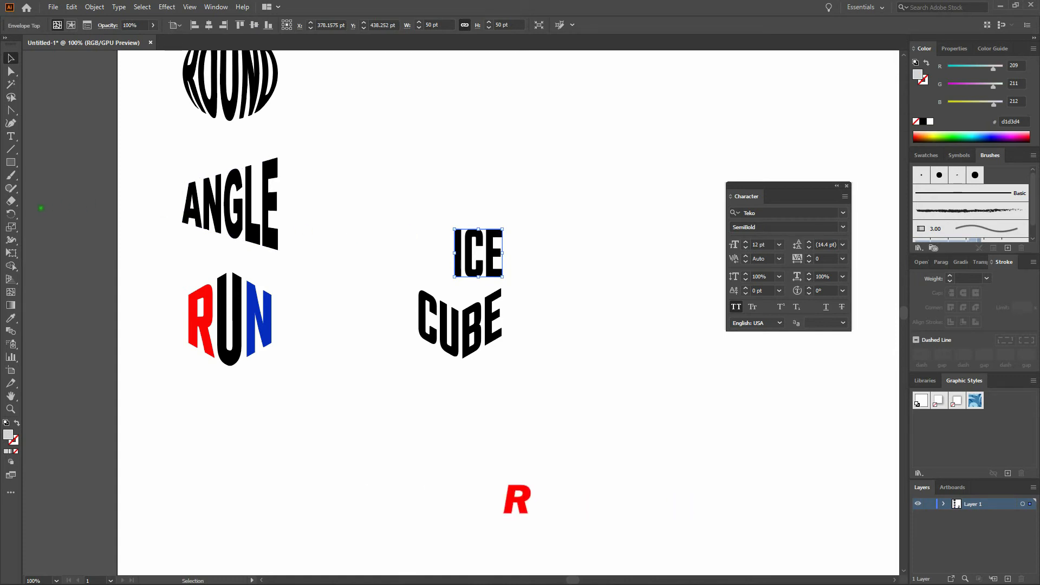
- Rotate the square ICE lettering by 45°
double_click(10, 215)
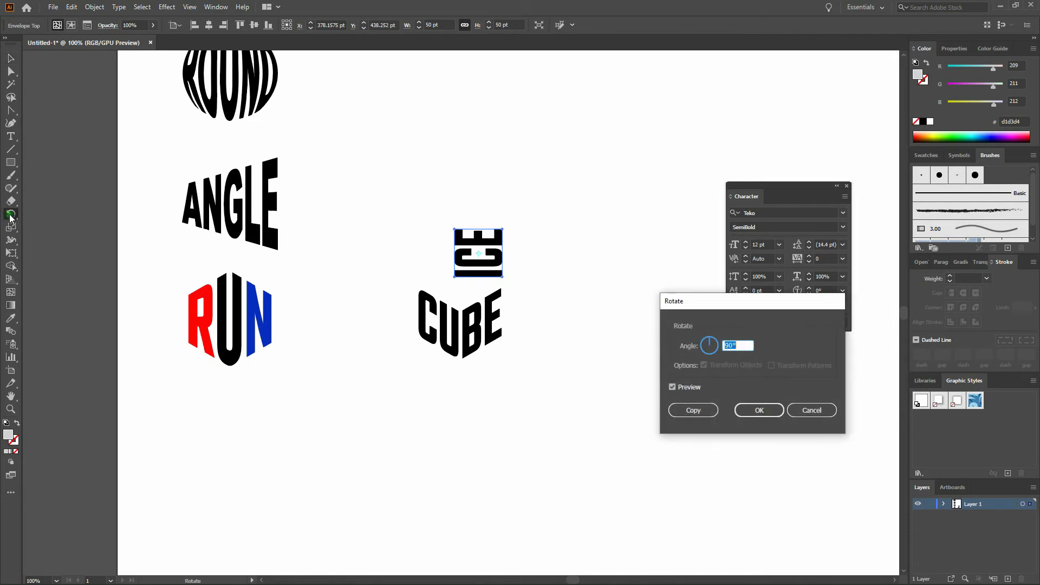
type("45")
key("Tab")
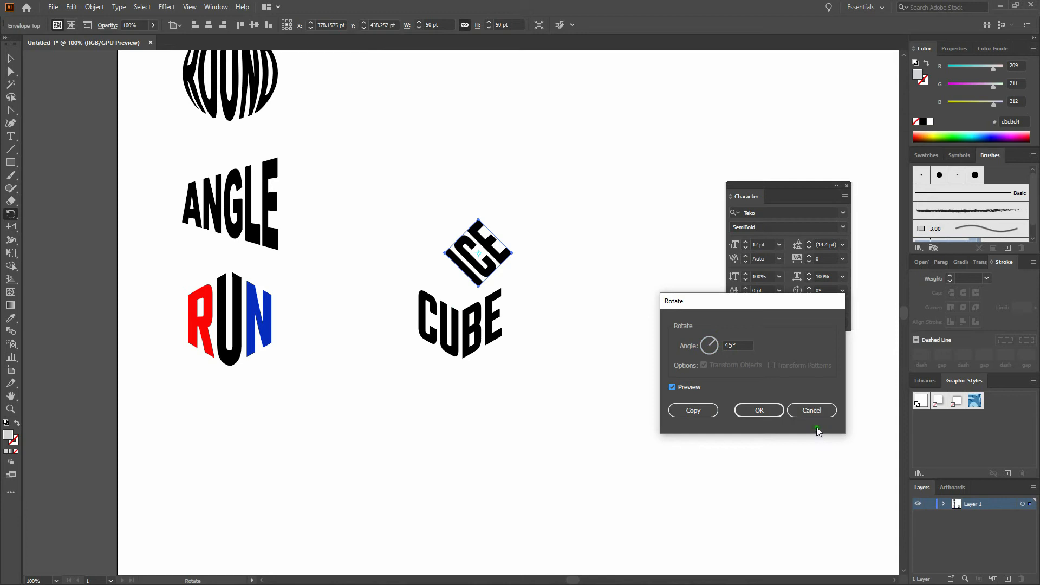
left_click(769, 410)
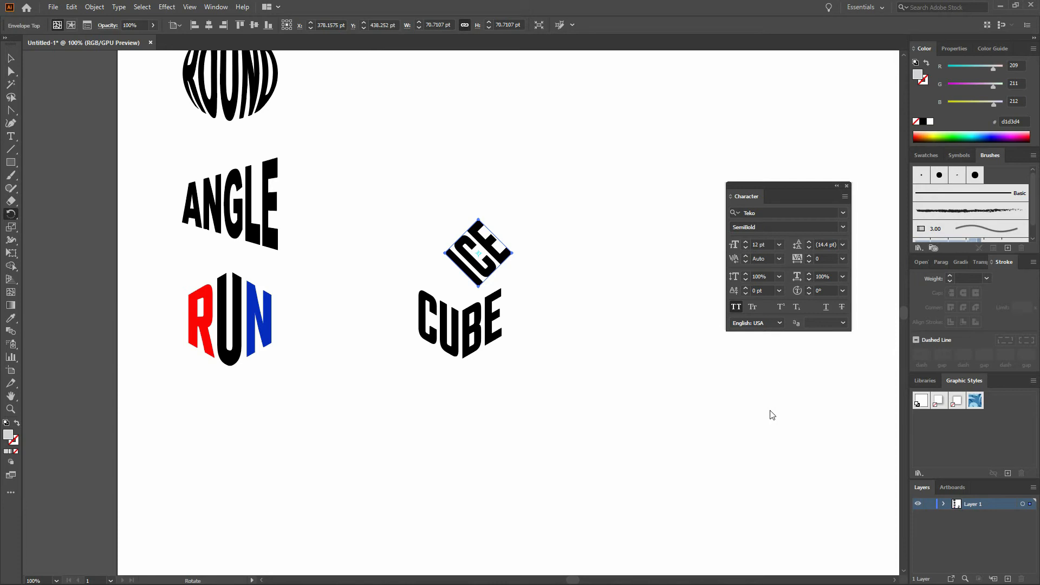
- Move the rotated ICE lettering so its lowest corner is centered over the middle notch of CUBE
key("ctrl+plus")
key("ctrl+plus")
key("ctrl+plus")
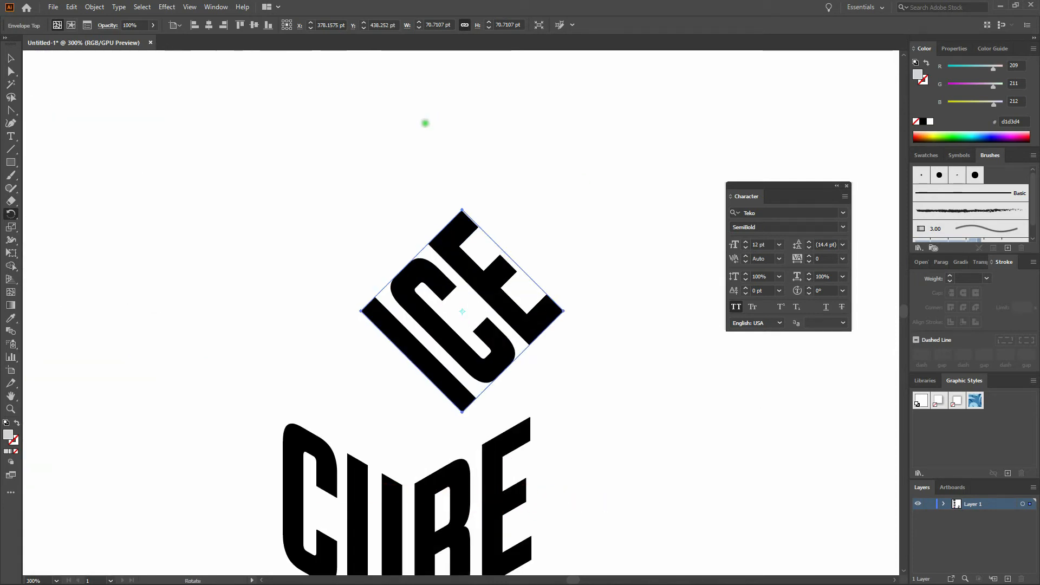
key("v")
left_click(12, 59)
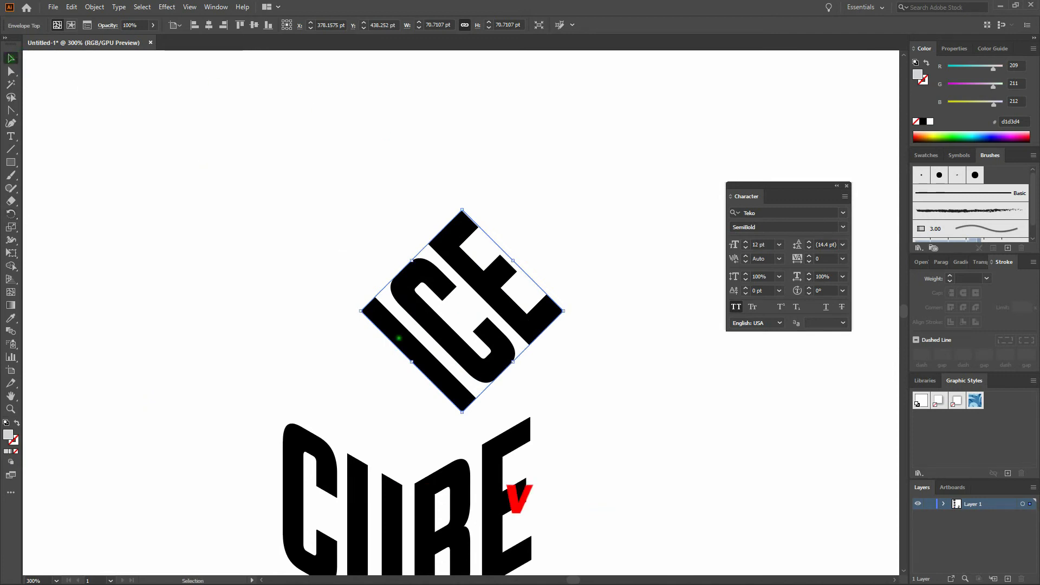
left_click_drag(460, 380, 405, 440)
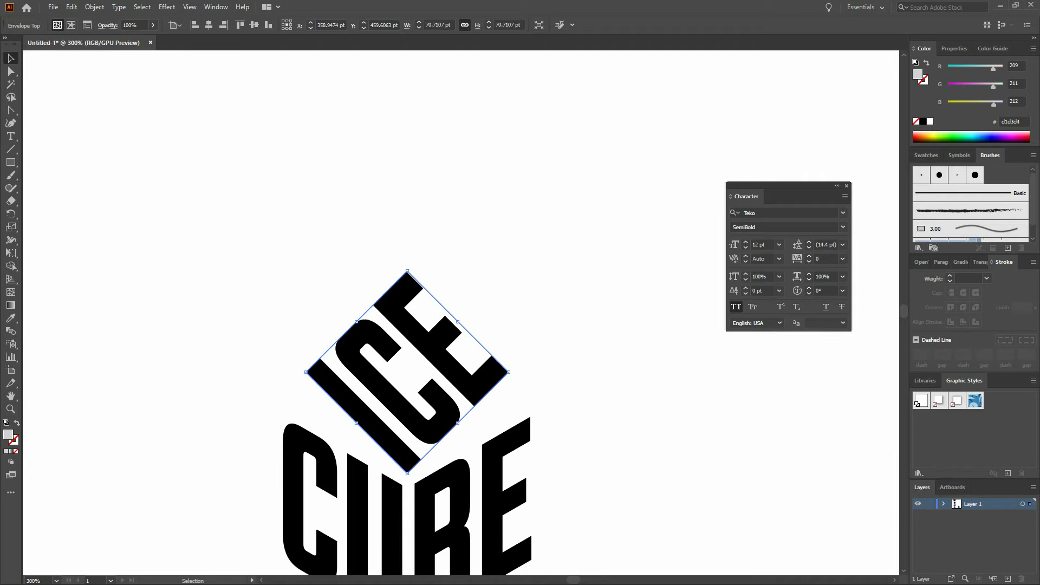
- Scale the ICE lettering non-uniformly to 100% horizontal and 53% vertical, flattening it into the cube's top face
key("s")
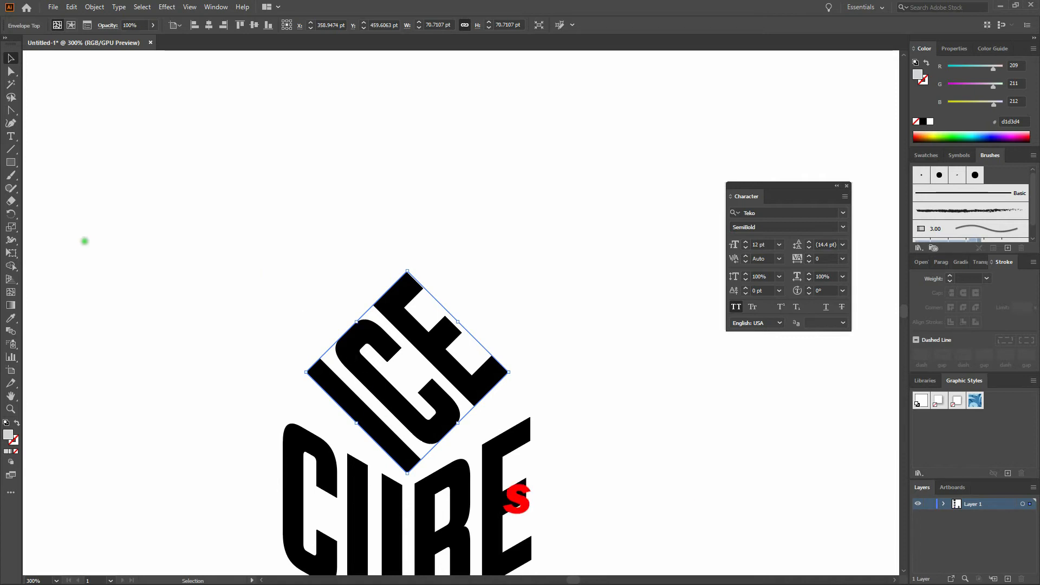
double_click(11, 227)
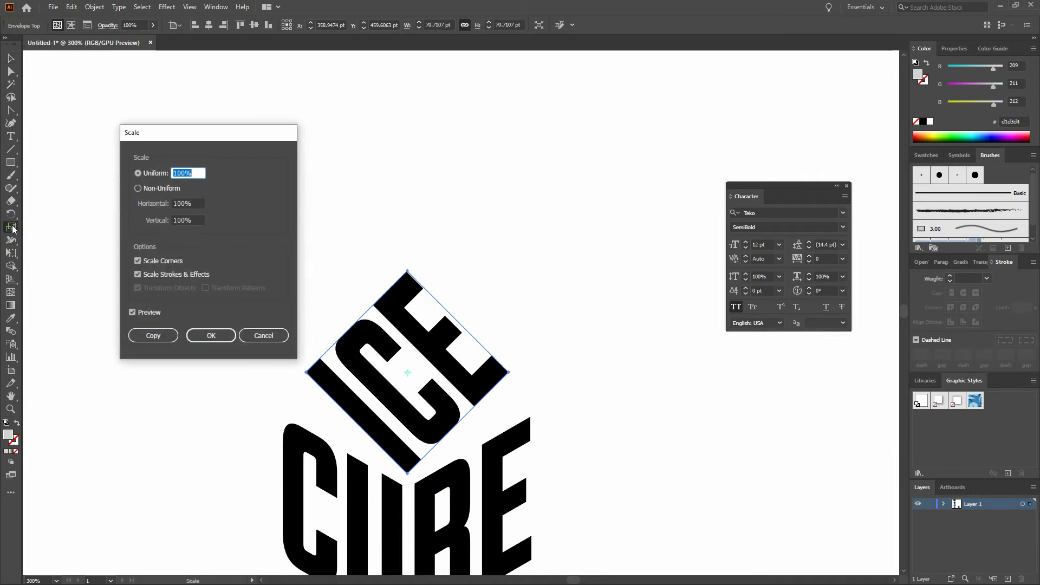
left_click(155, 192)
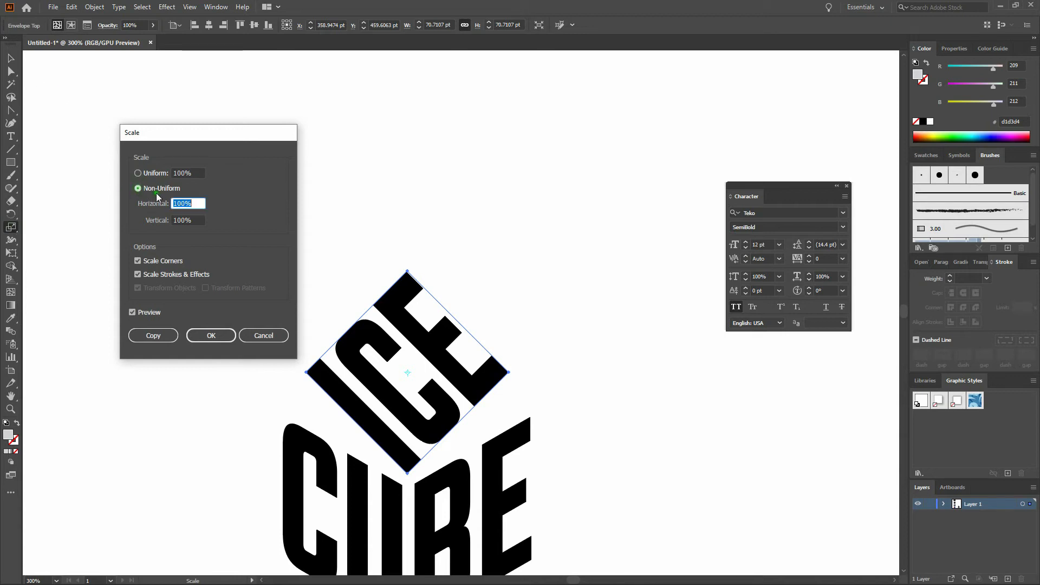
double_click(199, 204)
double_click(199, 221)
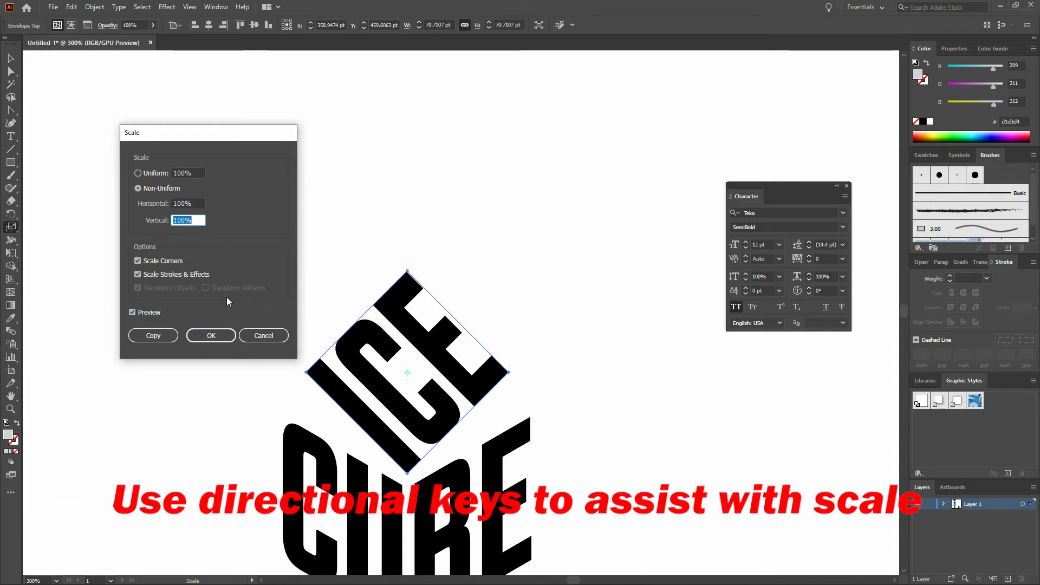
key("Down")
key("Down")
key("Down")
key("Down")
key("Down")
key("Down")
key("Down")
key("Down")
key("Down")
key("Down")
key("Down")
key("Down")
key("Down")
key("Down")
key("Down")
key("Down")
key("Down")
key("Down")
key("Down")
key("Down")
key("Down")
key("Down")
key("Down")
key("Down")
key("Down")
key("Down")
key("Down")
key("Down")
key("Down")
key("Down")
key("Down")
key("Down")
key("Down")
key("Down")
key("Down")
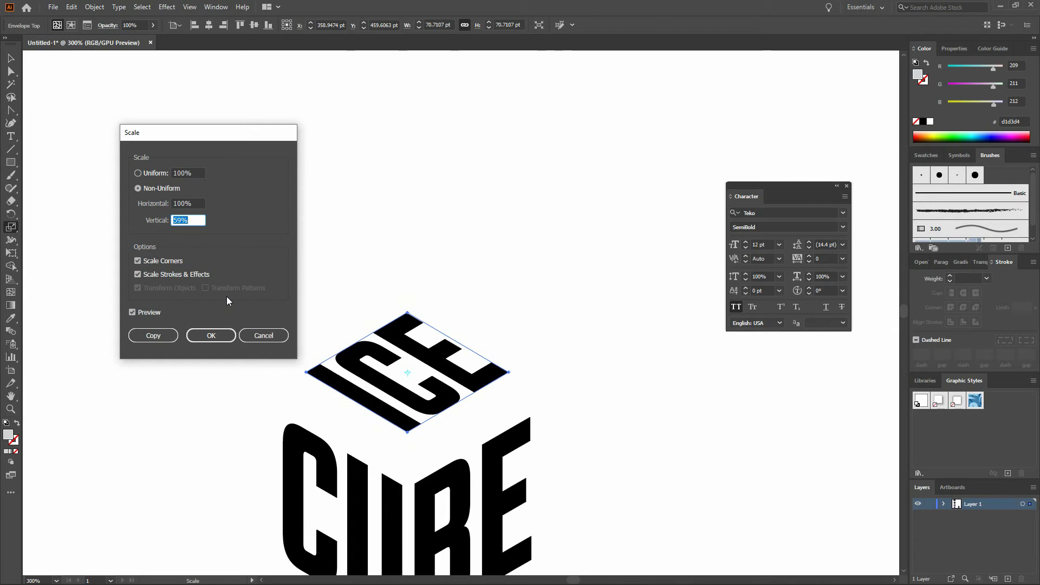
key("Down")
key("Down")
key("Down")
key("Down")
key("Down")
key("Down")
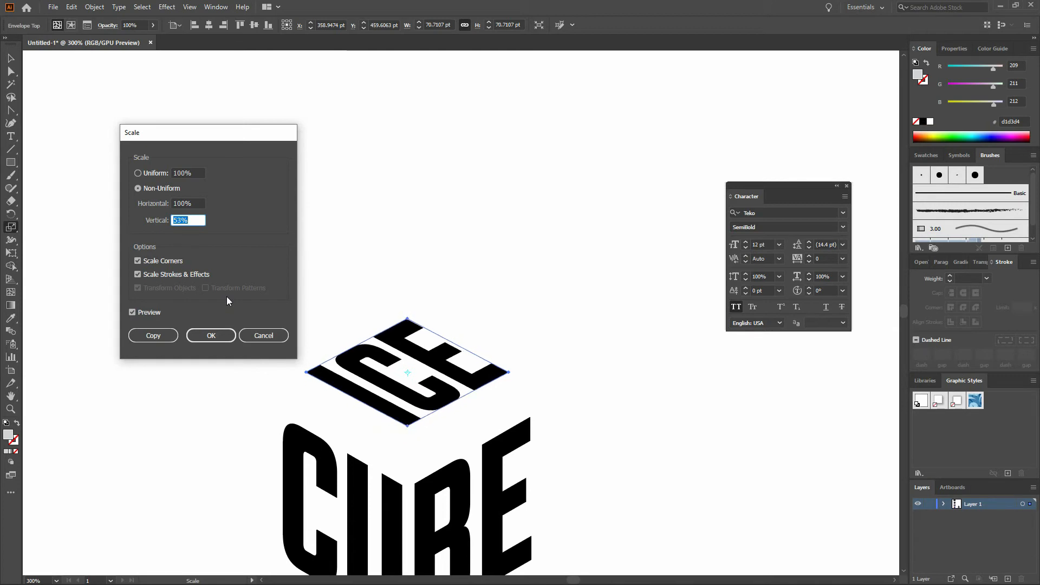
left_click(226, 333)
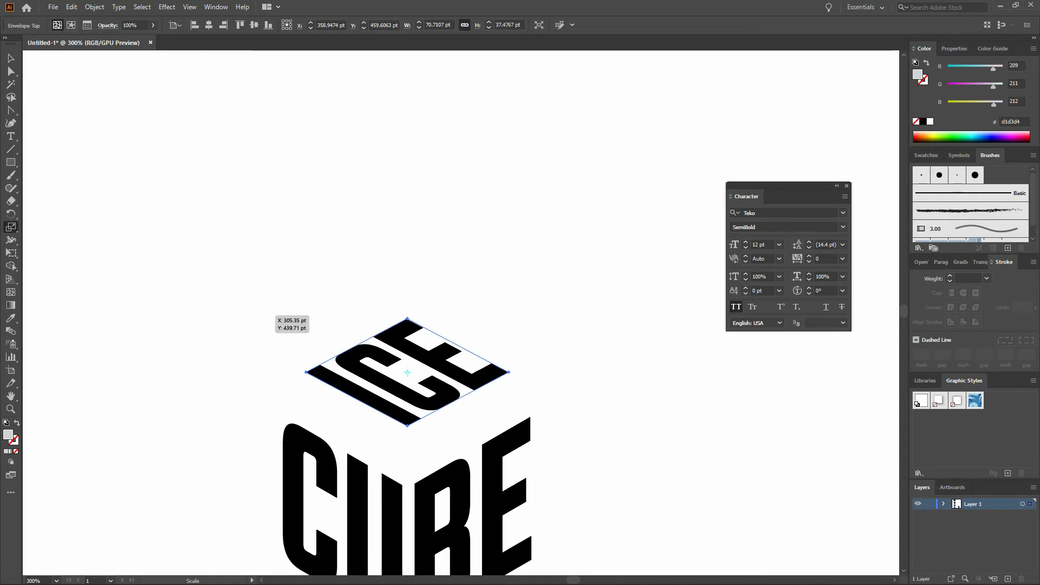
- Nudge the flattened ICE lettering down about 12 pt, close to the top edges of CUBE
key("shift+Down")
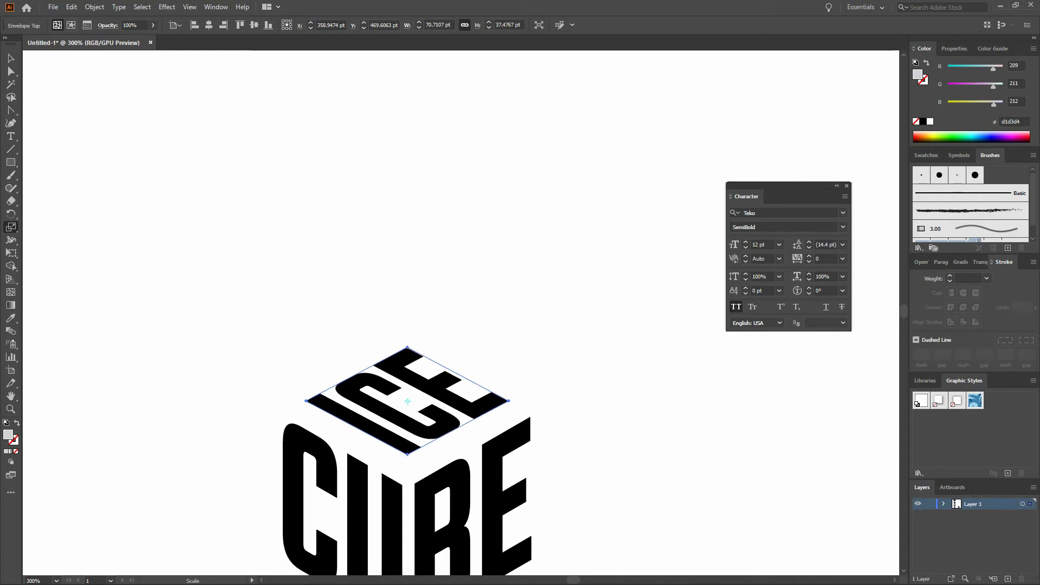
key("Down")
key("Down")
key("Down")
key("Down")
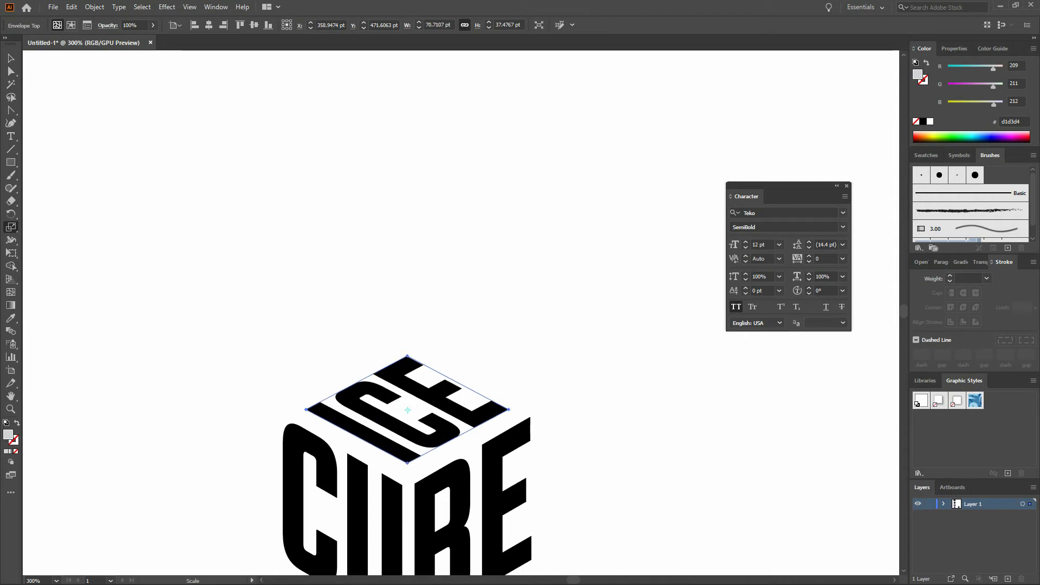
key("Up")
key("Up")
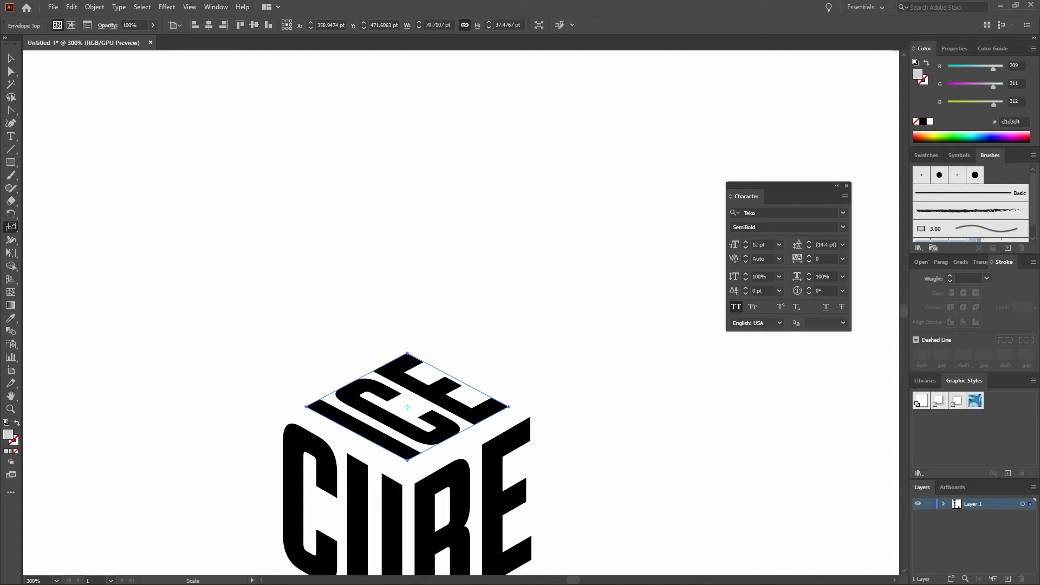
- Enlarge the ICE lettering uniformly to about 74.25 pt wide, nudge it down about 1 pt, and deselect it
left_click(12, 231)
double_click(11, 231)
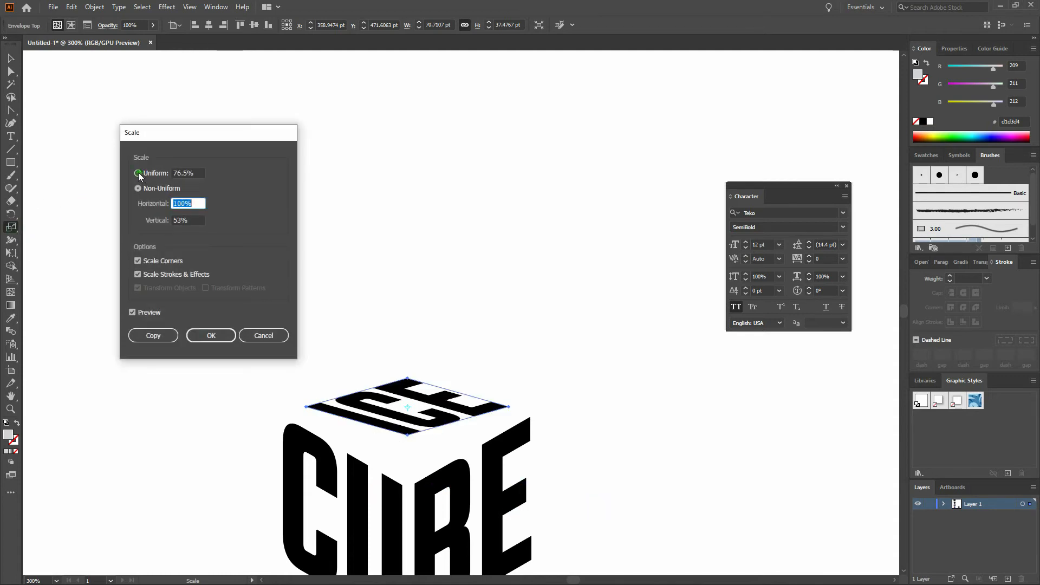
left_click(138, 174)
left_click(198, 172)
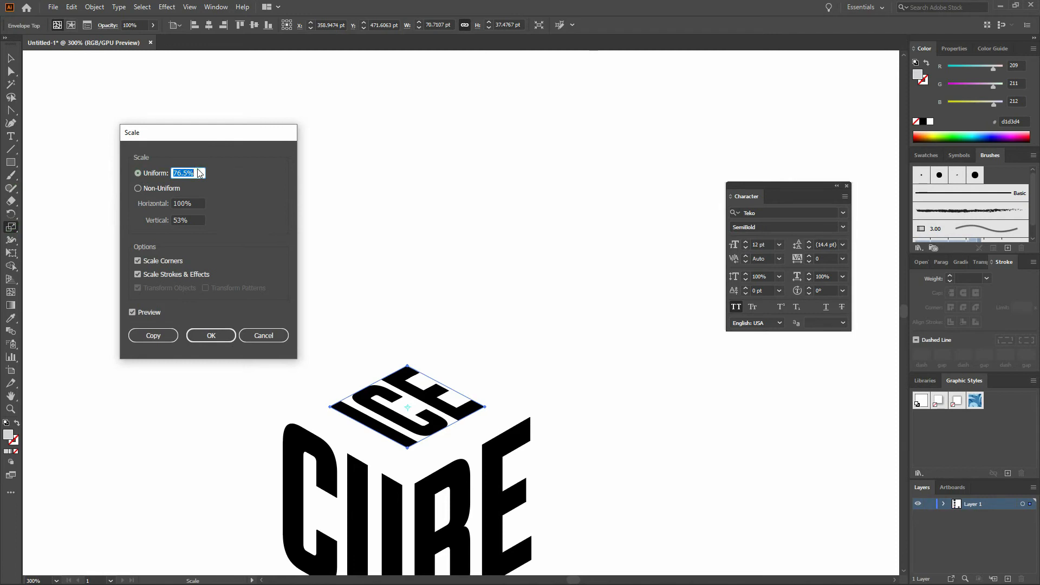
type("10")
key("Return")
key("Down")
key("Down")
key("Up")
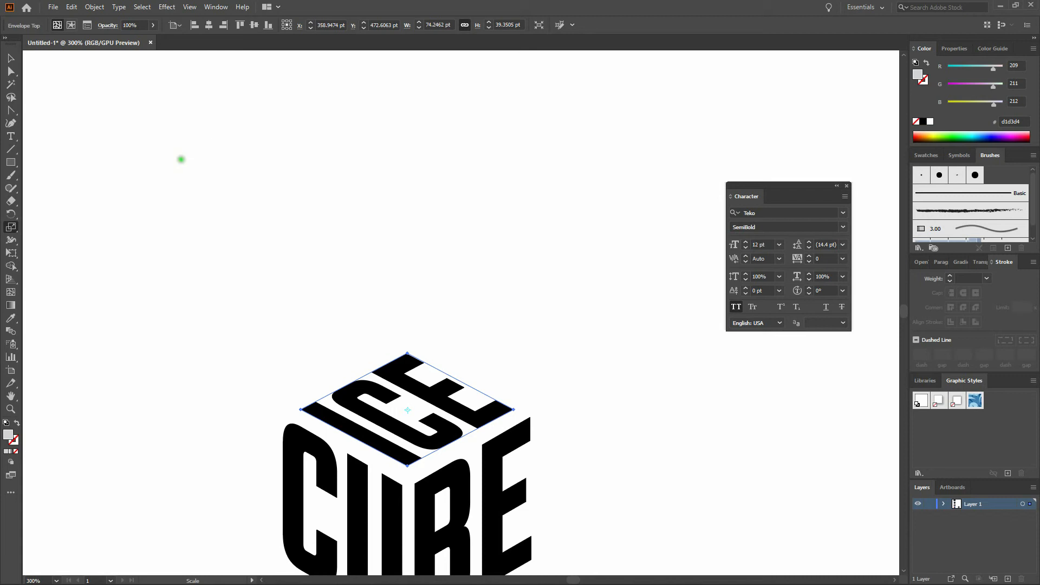
left_click(11, 57)
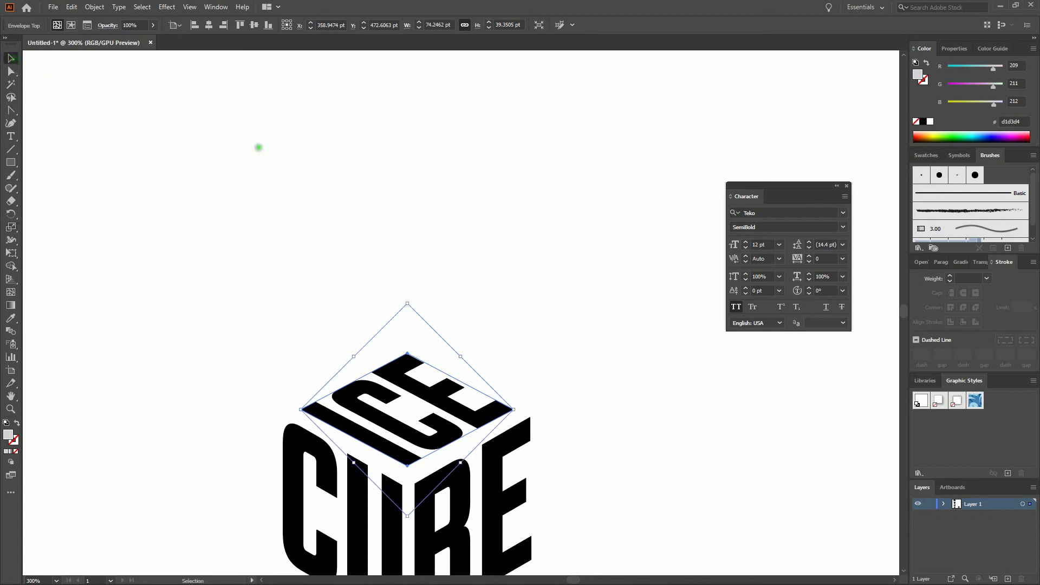
left_click(257, 148)
- Expand the ICE and CUBE envelope lettering together into editable shapes and deselect them
key("ctrl+minus")
key("ctrl+minus")
key("ctrl+minus")
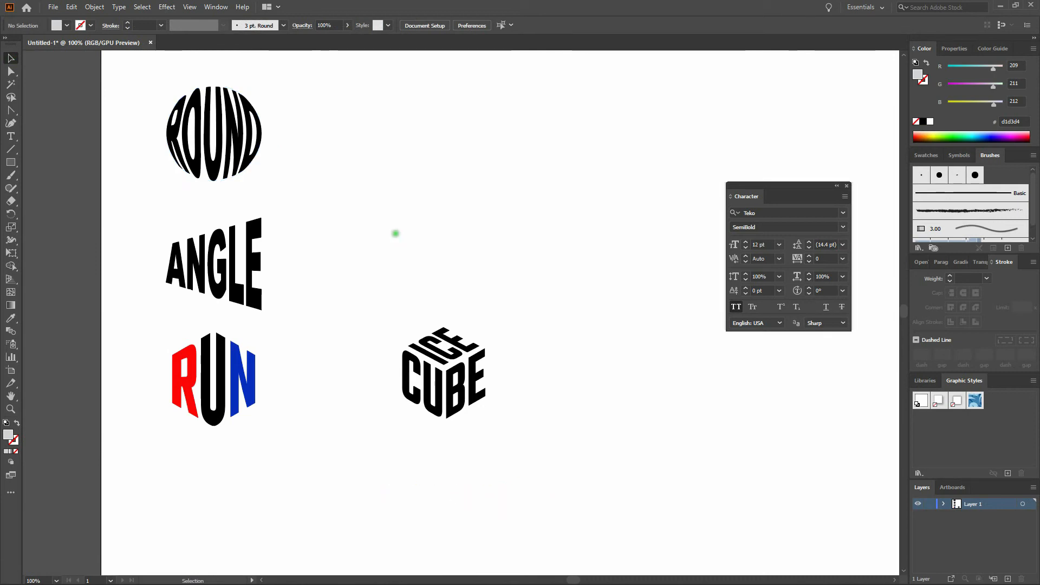
left_click_drag(363, 286, 539, 463)
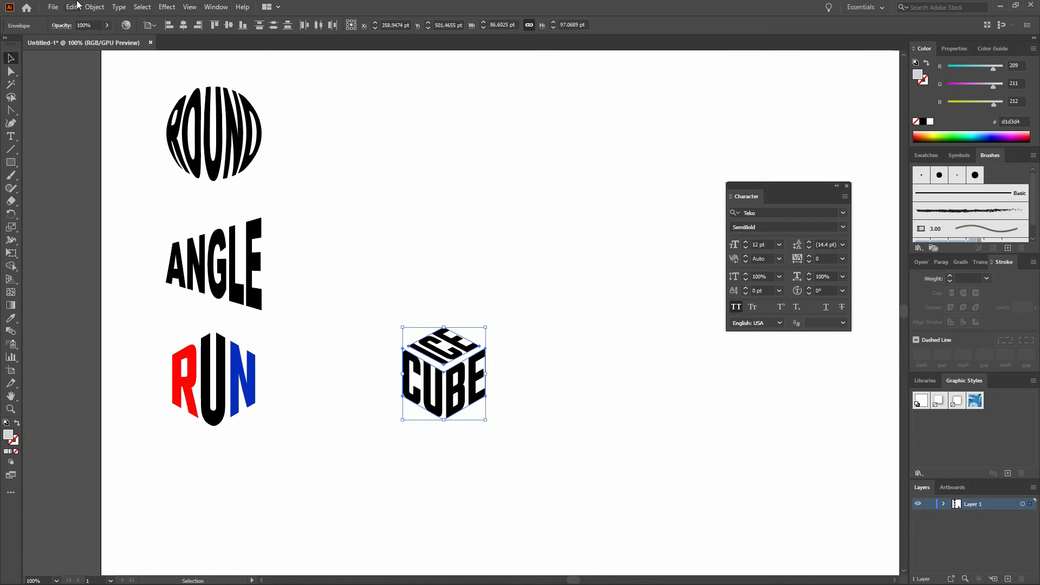
left_click(93, 7)
left_click(131, 136)
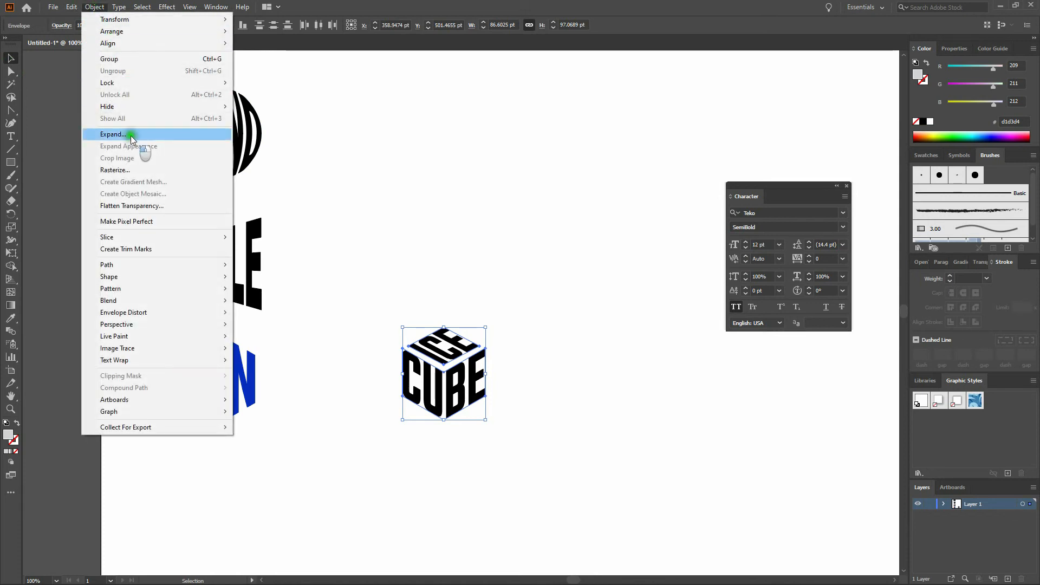
left_click(802, 364)
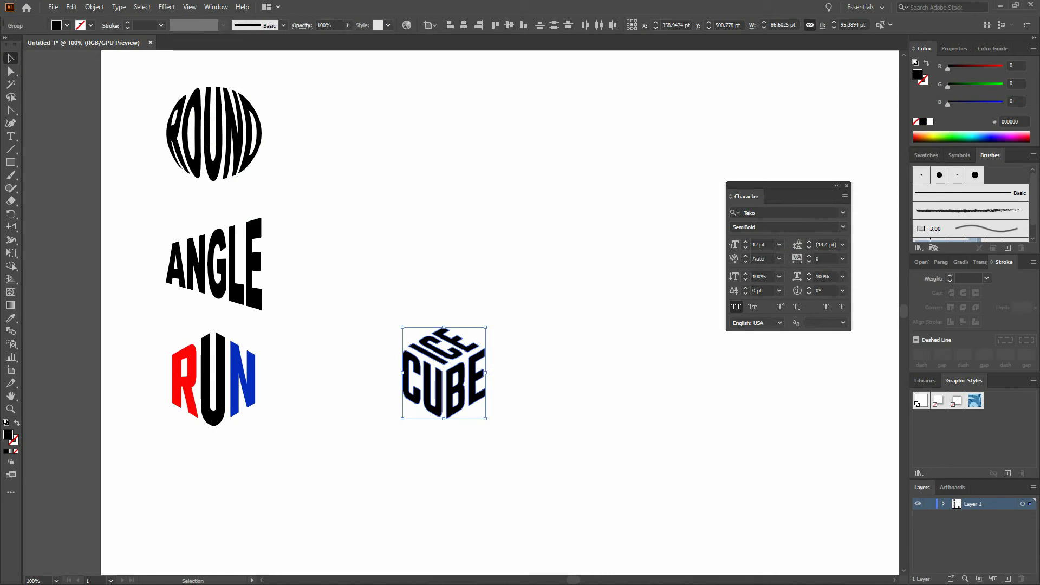
left_click(661, 343)
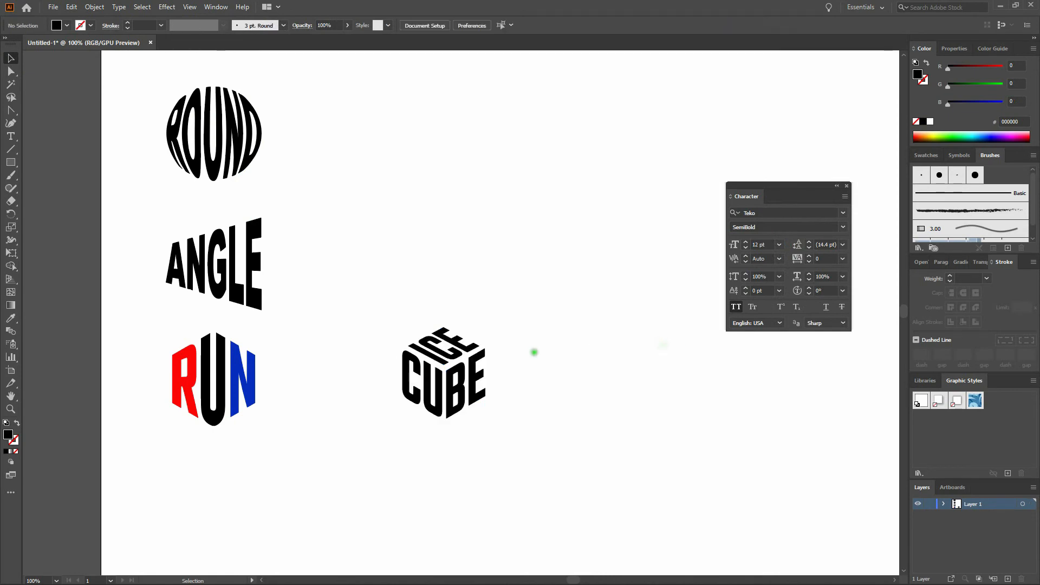
- Recolor the CUBE lettering with the dark blue fill 01437a
left_click(439, 332)
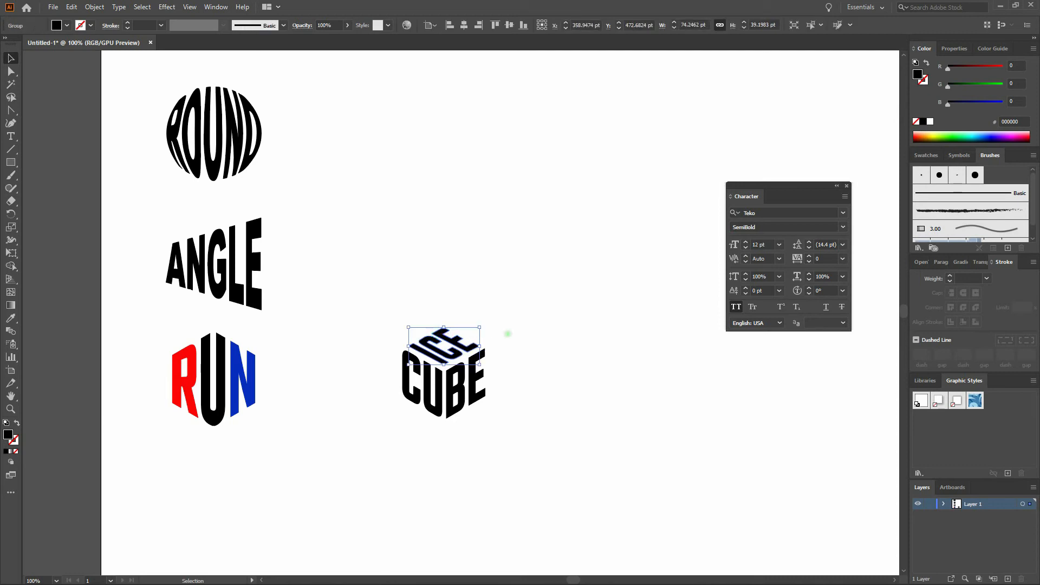
left_click(478, 374)
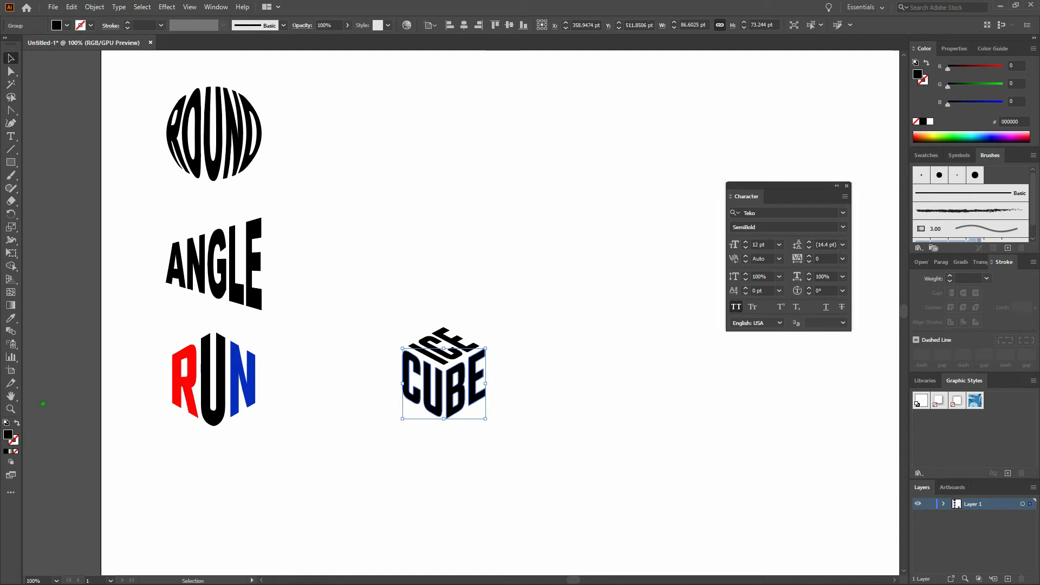
double_click(8, 436)
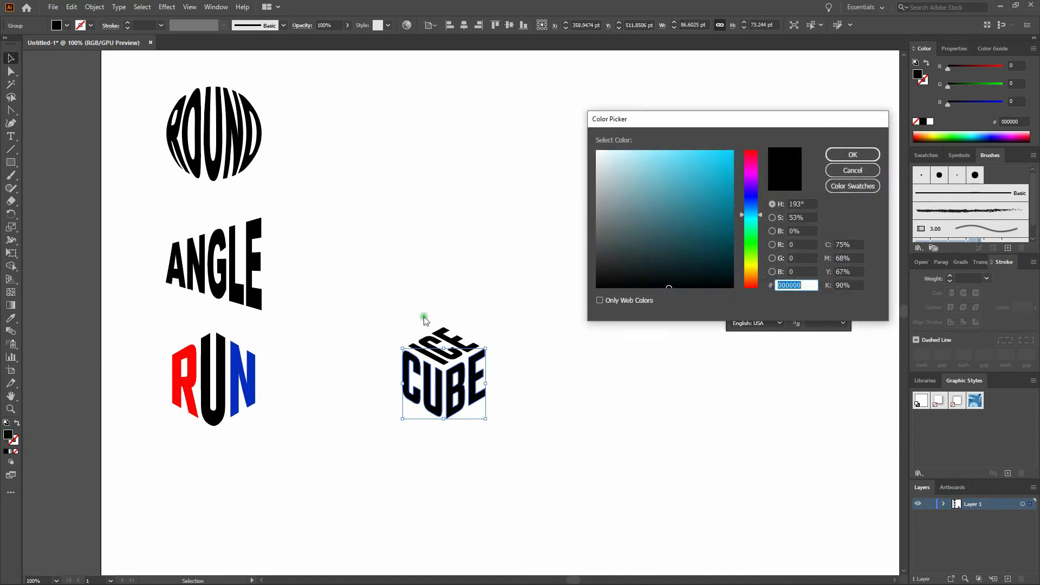
left_click(746, 202)
left_click_drag(740, 206, 741, 209)
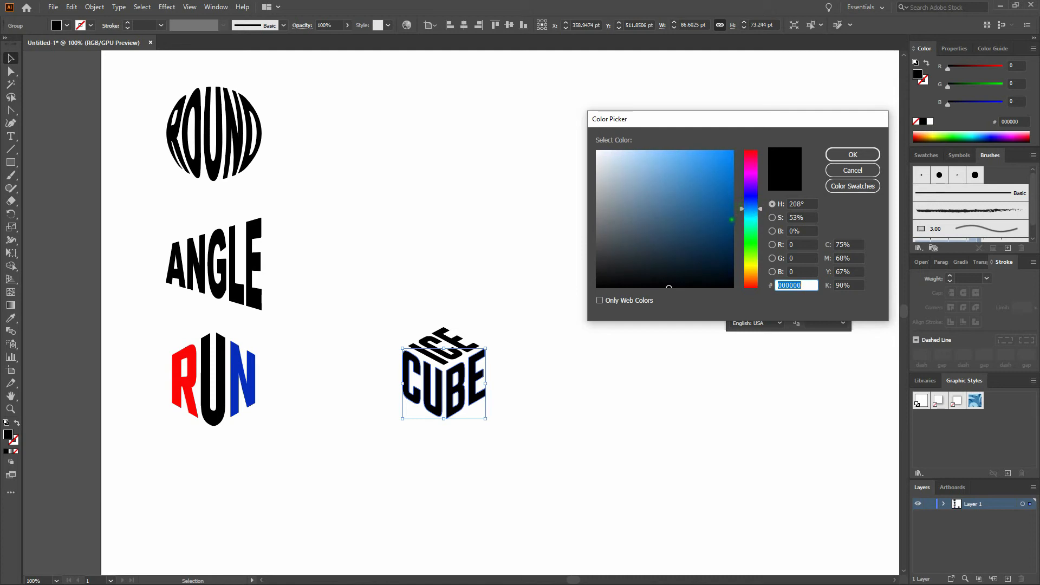
left_click(732, 222)
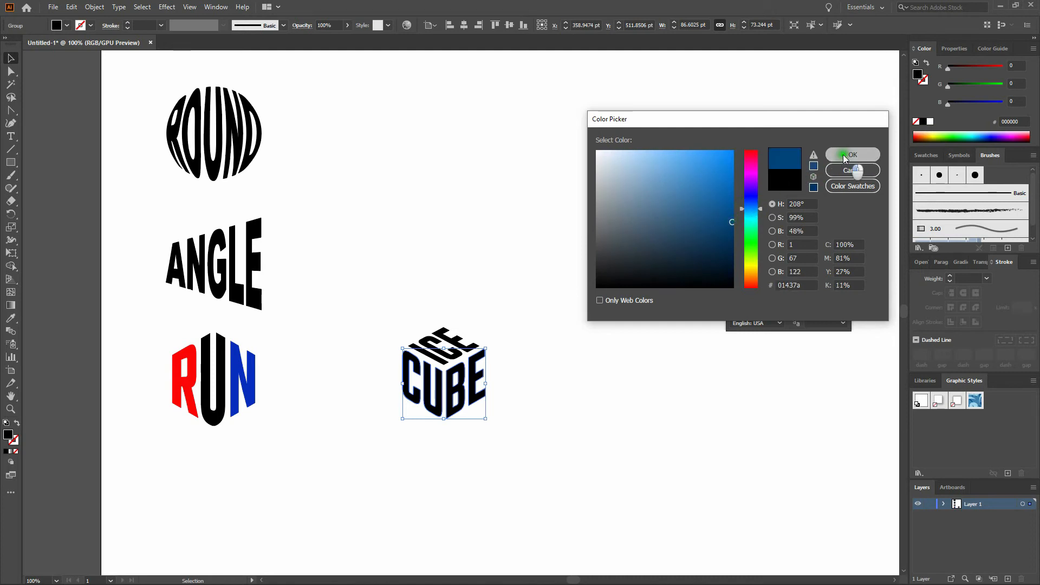
left_click(842, 155)
- Recolor the ICE lettering with the light blue fill 05afd6 and deselect it
left_click(454, 334)
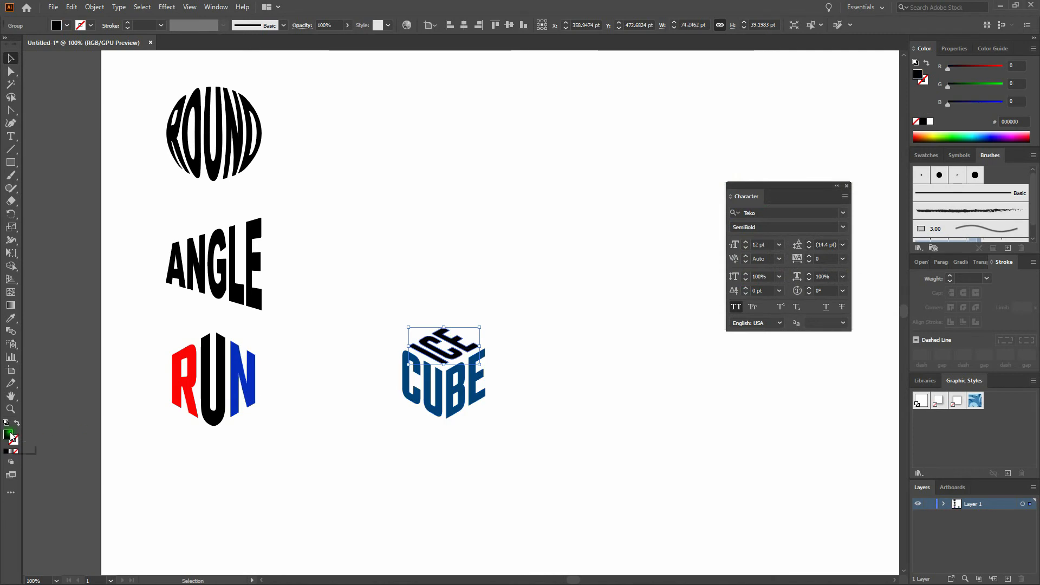
double_click(11, 434)
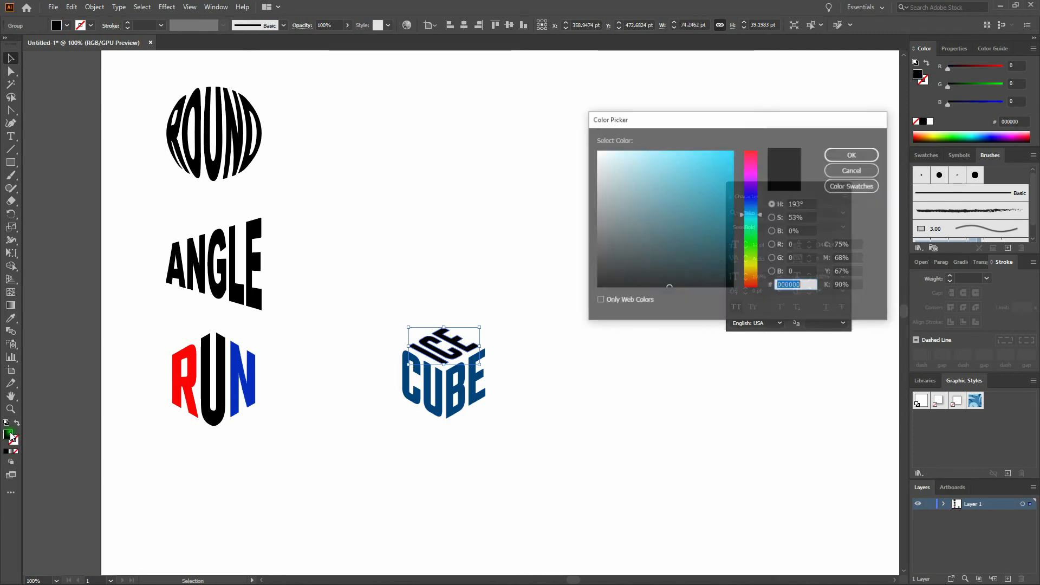
left_click(730, 172)
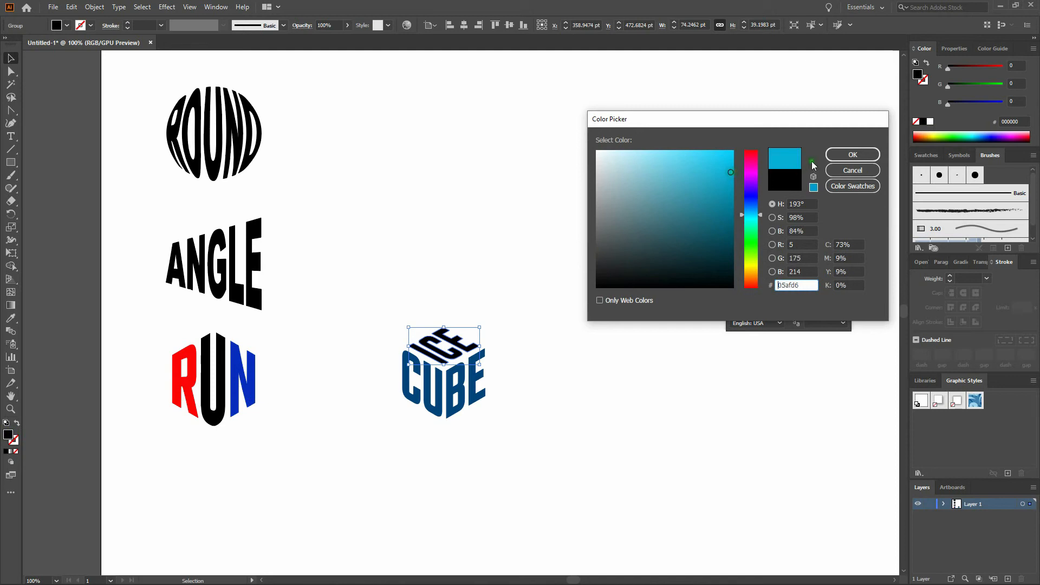
left_click(853, 155)
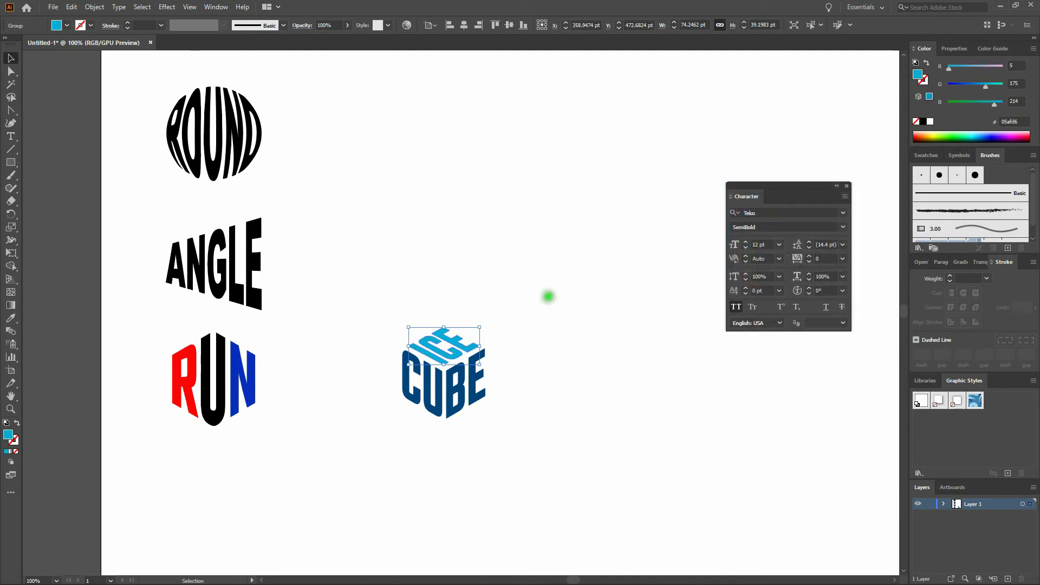
left_click(548, 296)
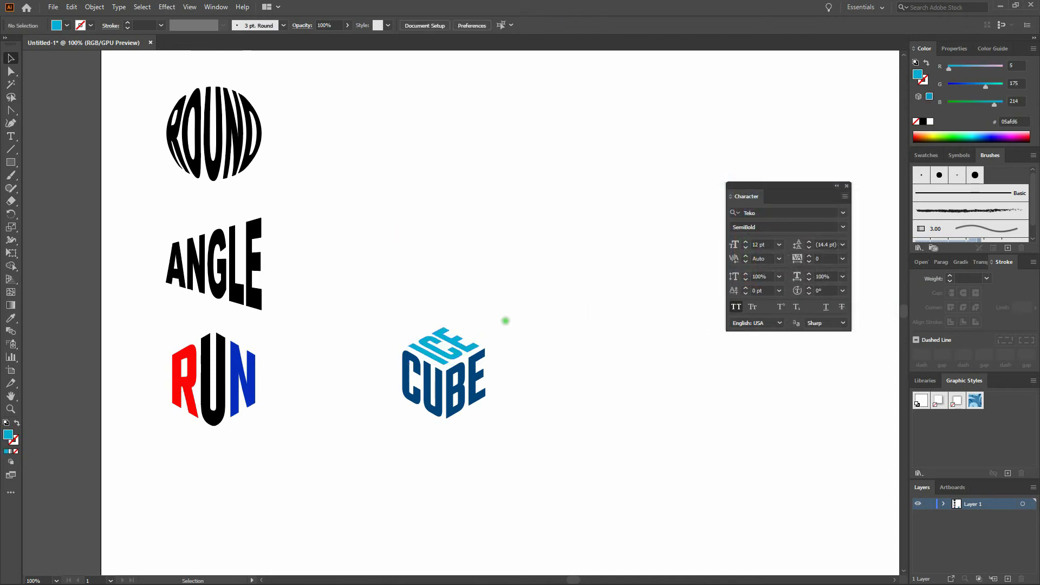
- Group the ICE and CUBE lettering into one object and deselect it
left_click_drag(348, 288, 537, 446)
key("ctrl+g")
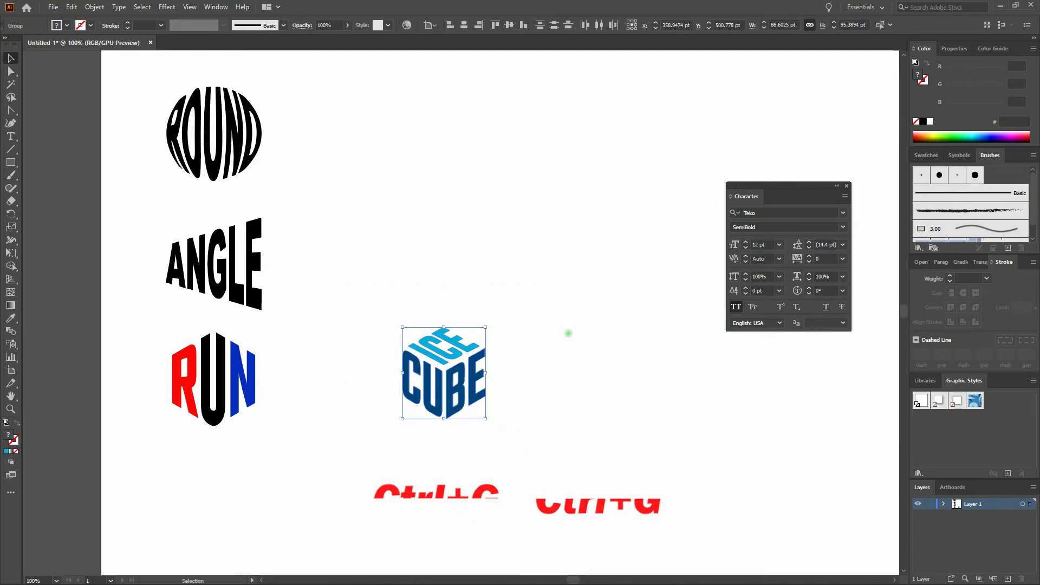
left_click(100, 8)
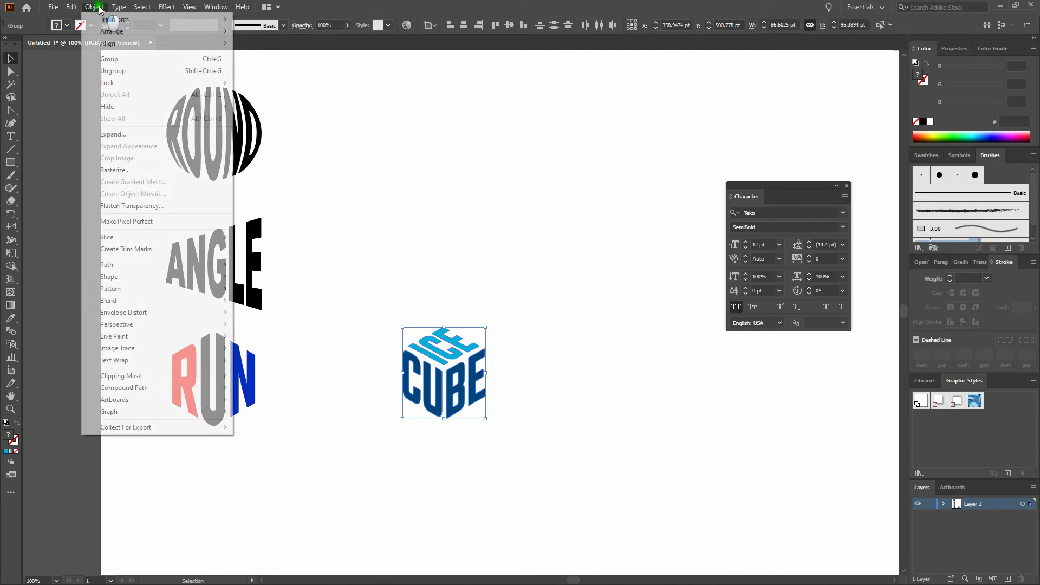
left_click(126, 62)
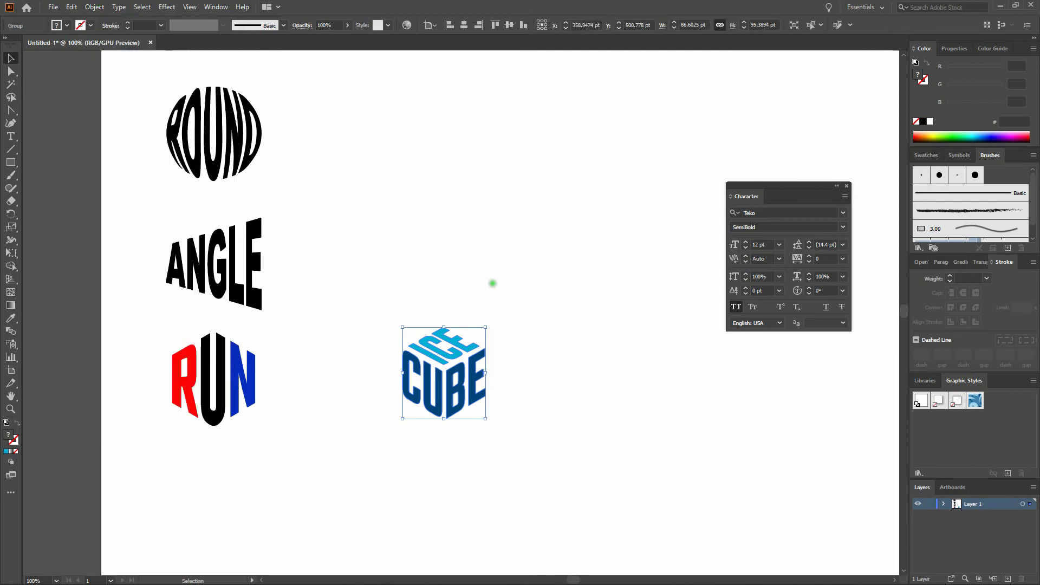
left_click(494, 284)
- Move the ICE CUBE group into the column directly below RUN, centered under it, and deselect it
scroll(477, 391, "down", 4)
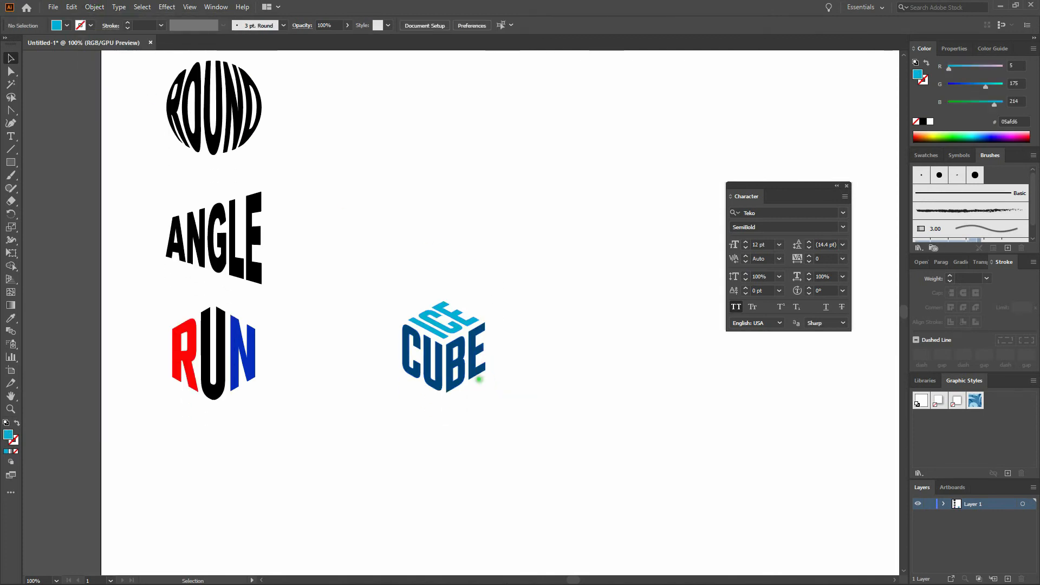
left_click_drag(468, 281, 248, 412)
key("ctrl")
key("ctrl+0")
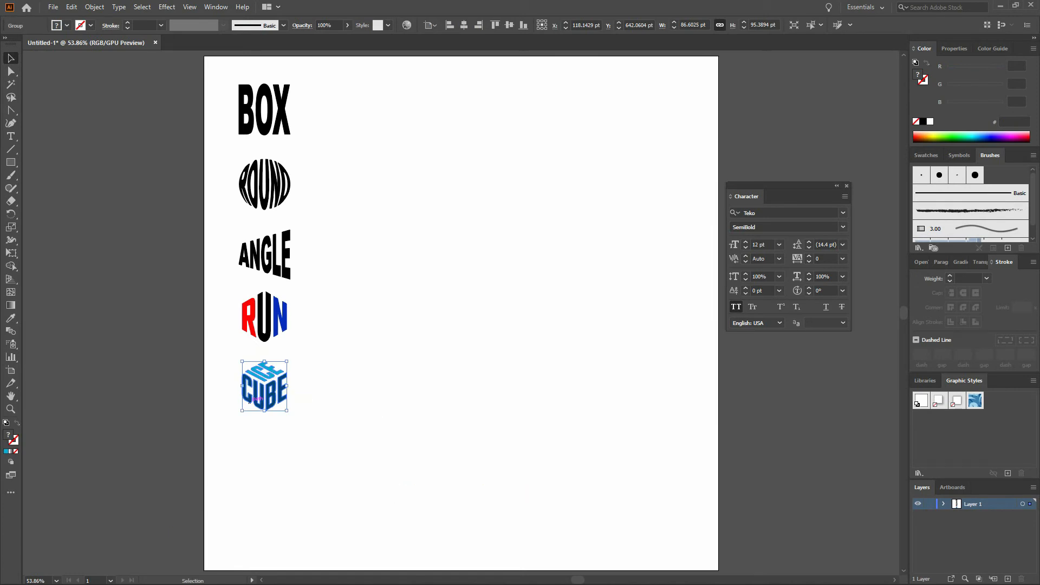
left_click(346, 392)
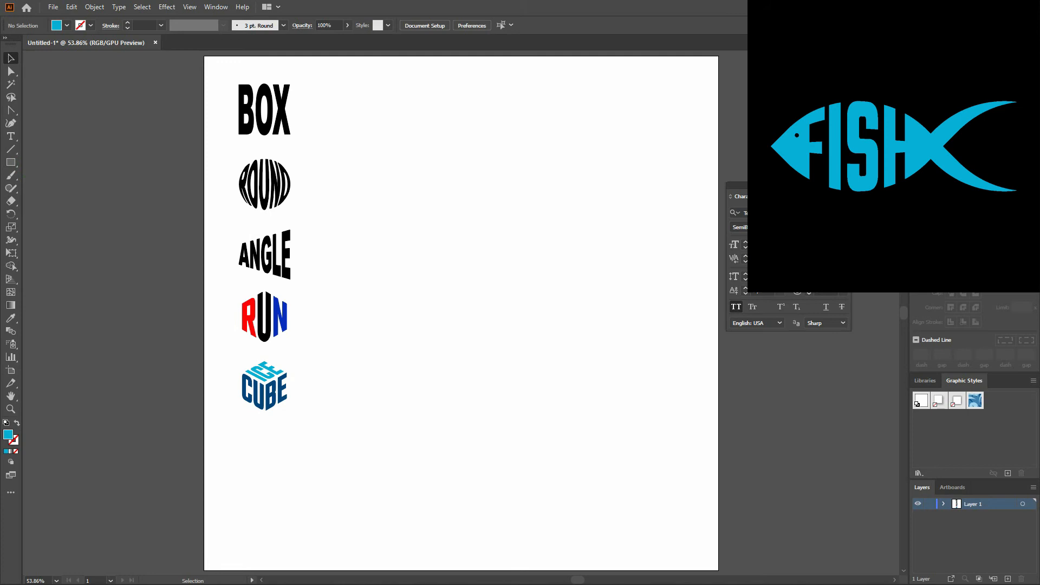
- Create a 100 by 100 pt light blue square in the empty area of the artboard, away from the word column
left_click(11, 162)
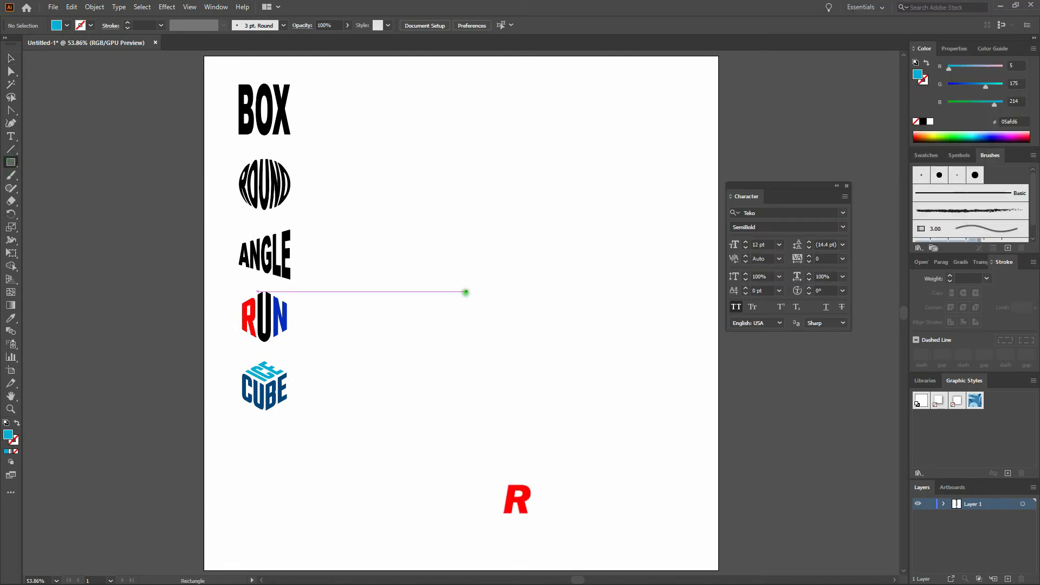
left_click(471, 294)
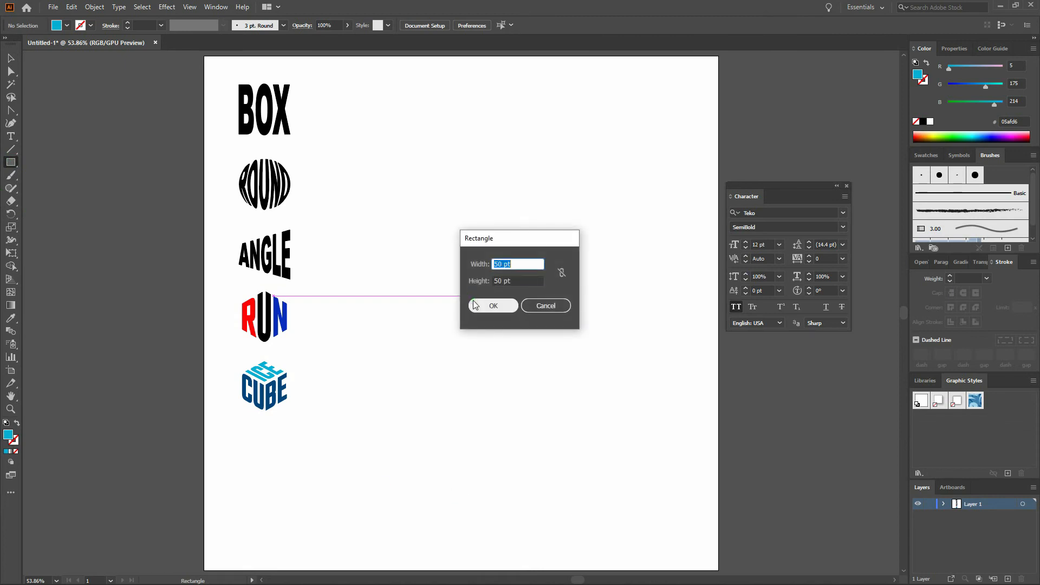
type("100")
key("Tab")
type("100")
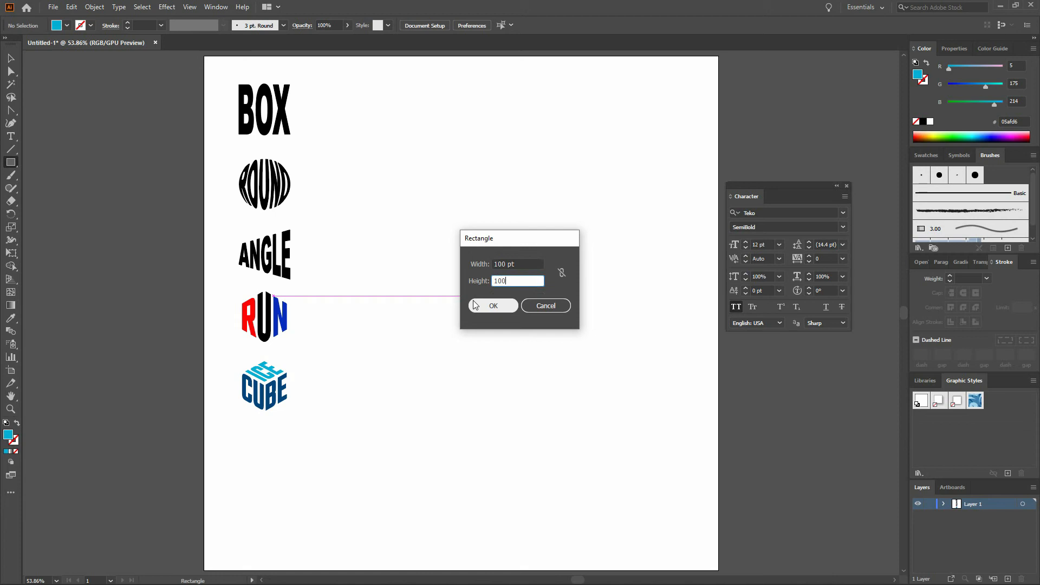
left_click(474, 305)
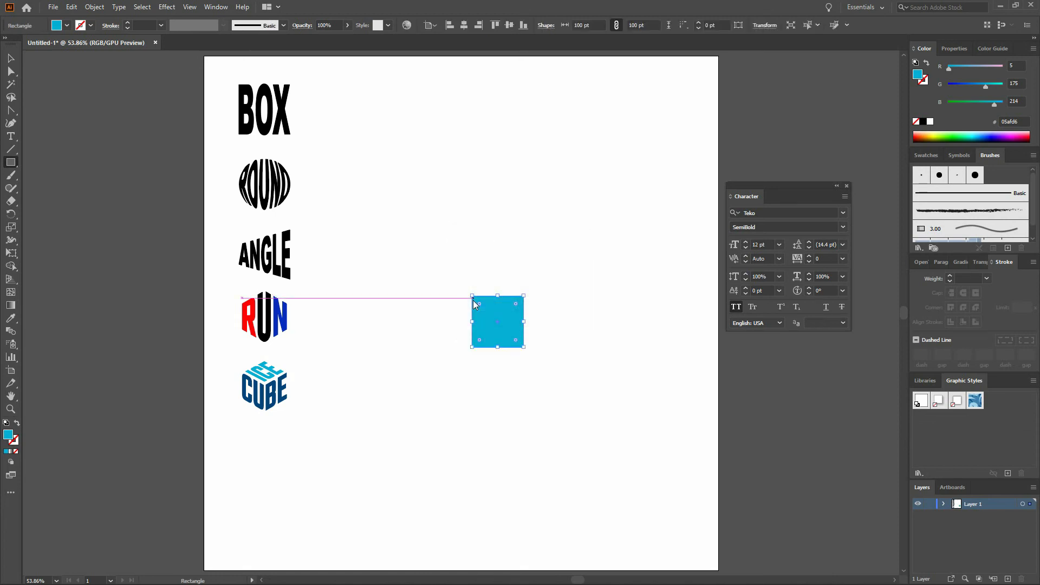
- Rotate the light blue square by 45° so it becomes a diamond
key("r")
double_click(11, 214)
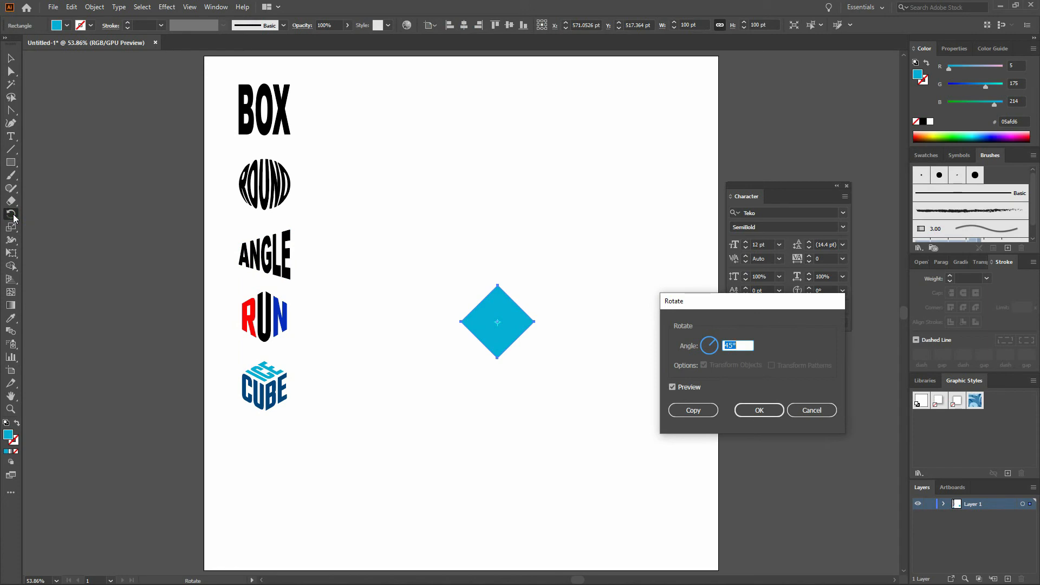
key("Return")
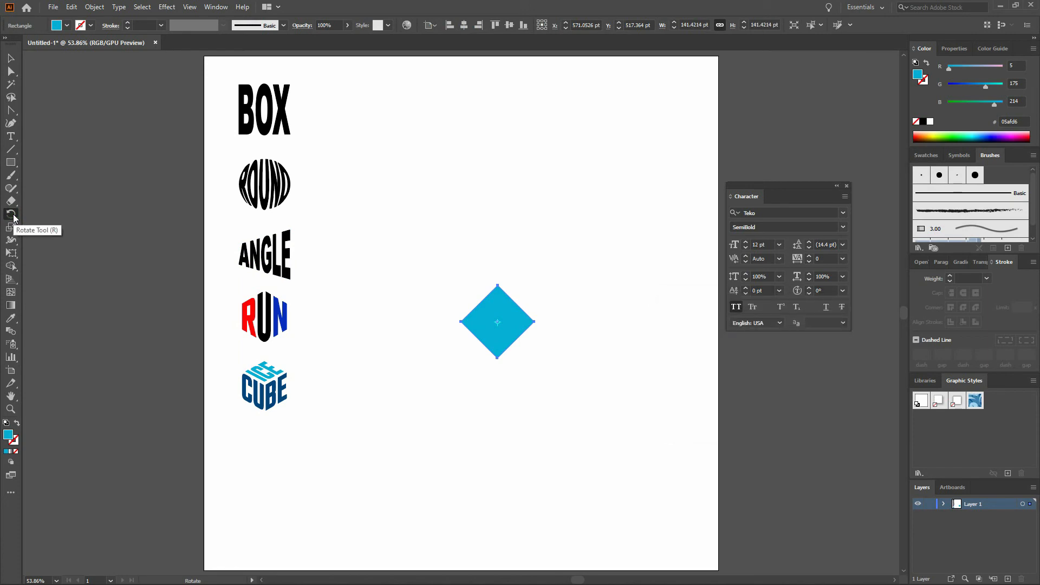
- Round only the diamond's upper and lower corners by about 81.5 pt to form a pointed fish-body shape, and deselect it
key("a")
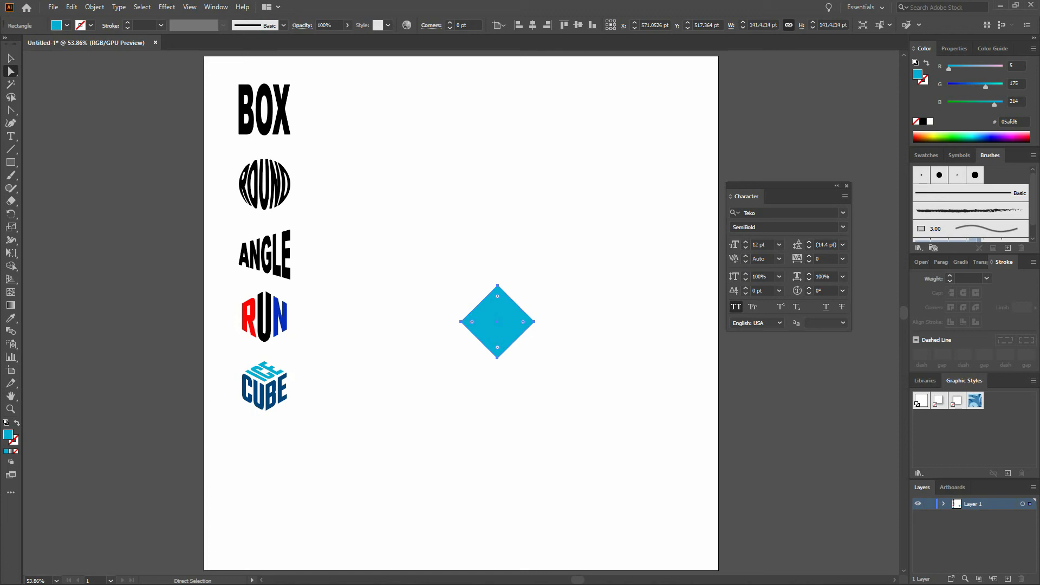
left_click_drag(431, 246, 545, 295)
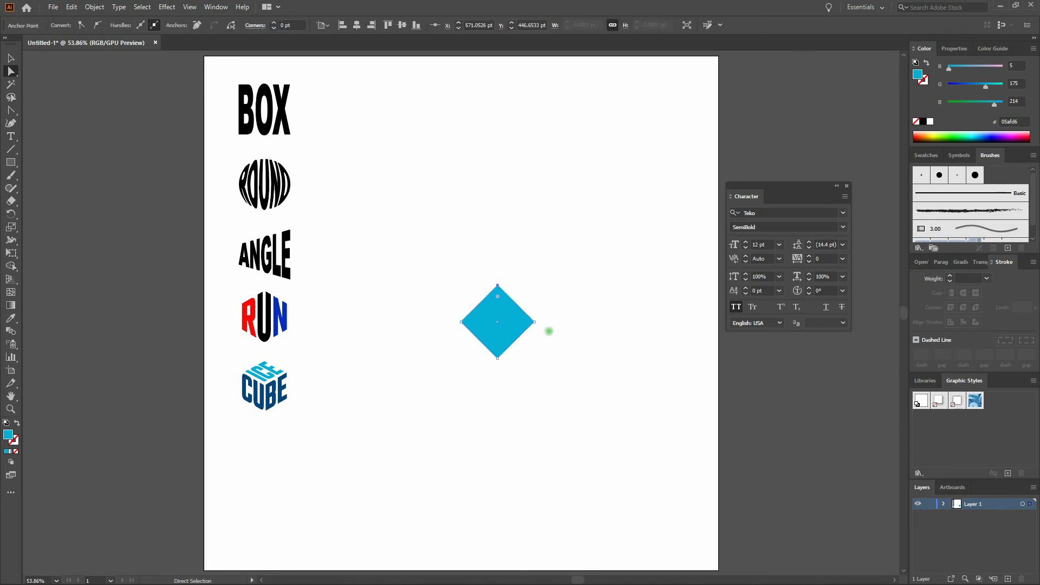
left_click_drag(550, 343, 464, 381)
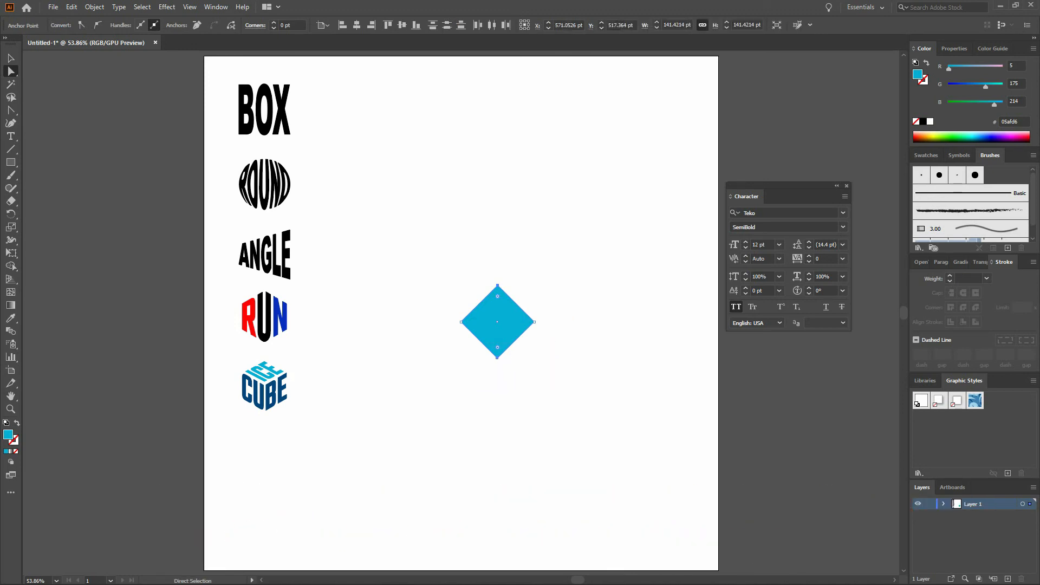
key("ctrl+equal")
key("ctrl+equal")
key("ctrl+equal")
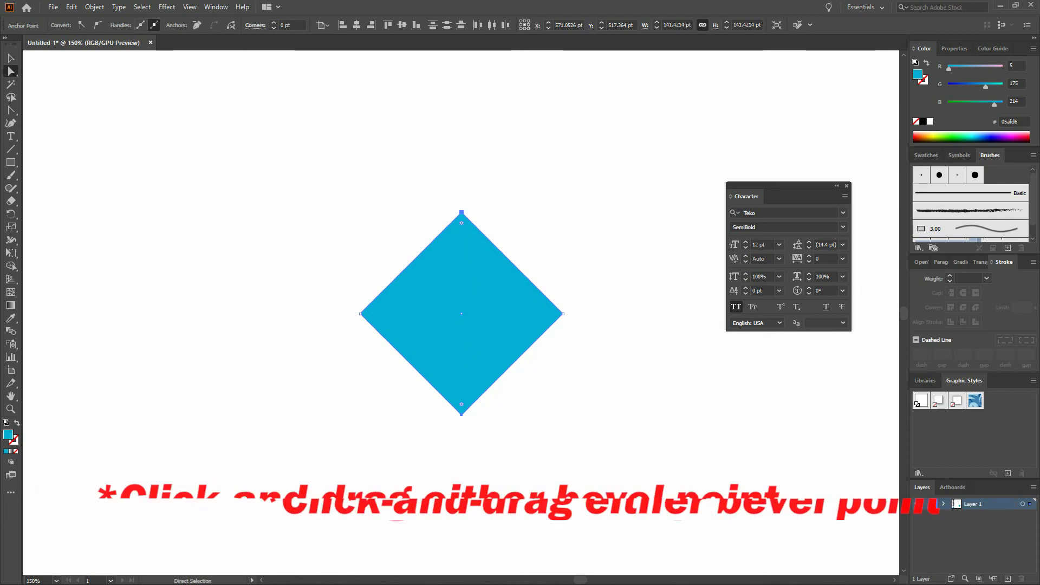
left_click_drag(461, 222, 457, 378)
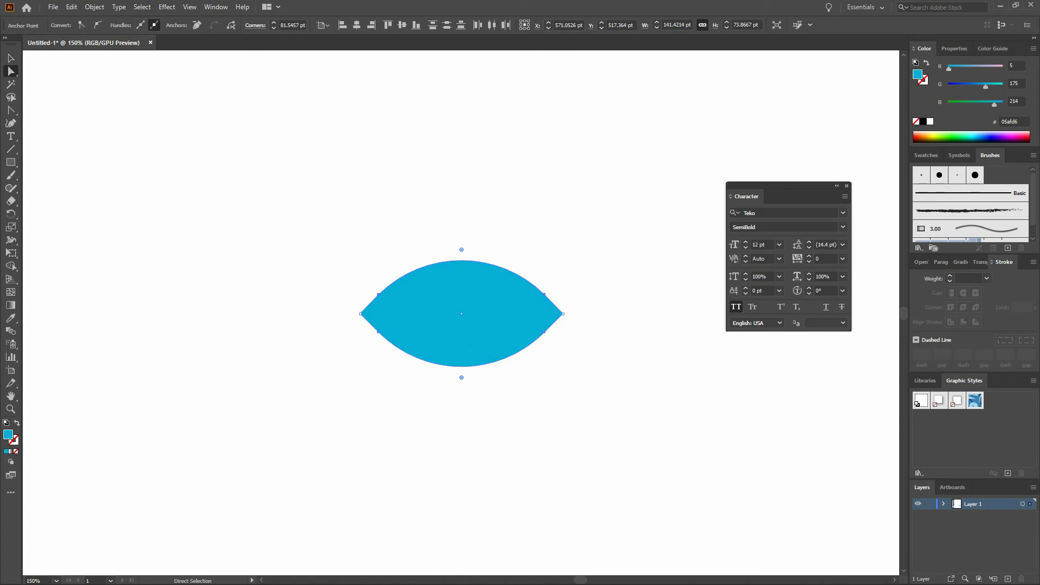
left_click(485, 390)
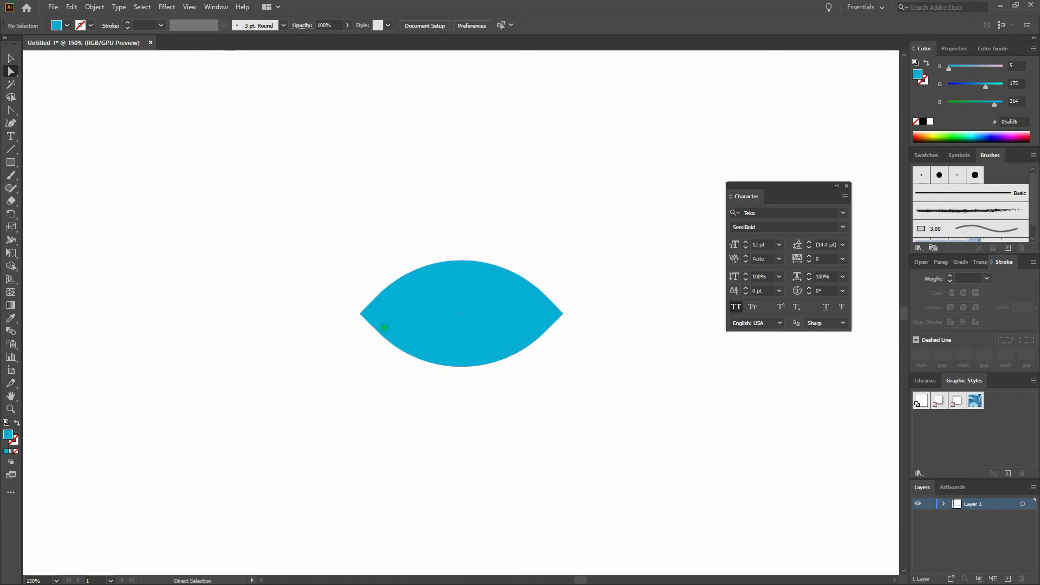
- Copy the rounded fish-body shape and paste the duplicate in place in front of it
left_click(10, 58)
left_click(491, 323)
key("ctrl+c")
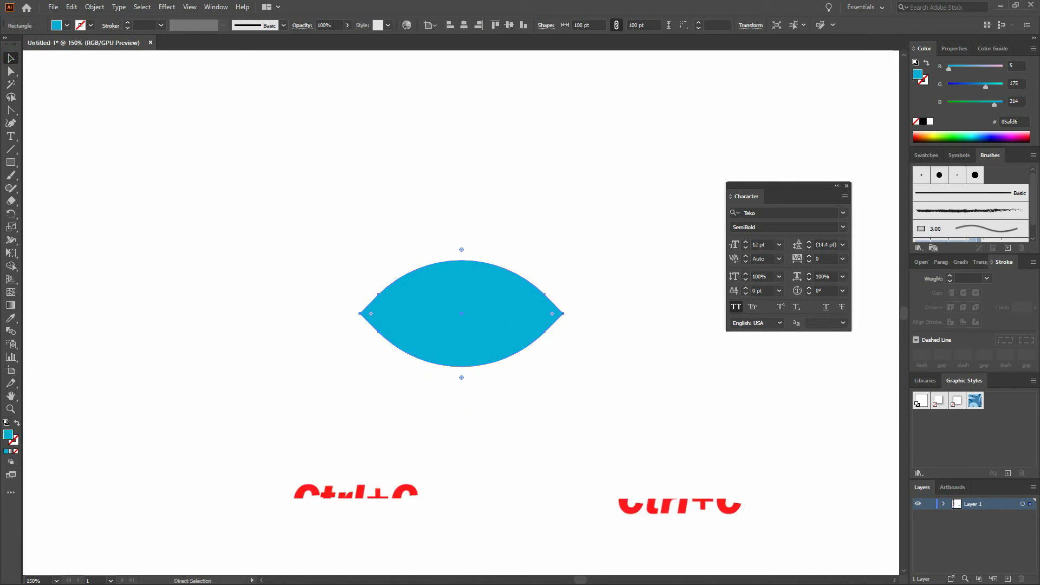
key("ctrl+f")
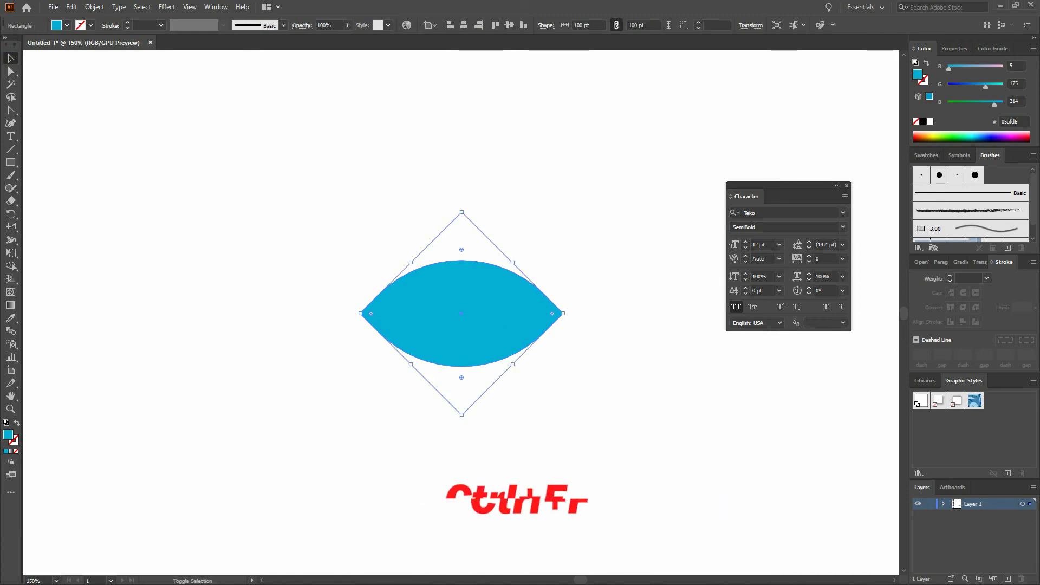
- Move the duplicated fish-body shape horizontally right until its left tip slightly overlaps the right end of the original
key("shift+Right")
key("shift+Right")
key("shift+Right")
key("shift+Right")
key("shift+Right")
key("shift+Right")
key("shift+Right")
key("shift+Right")
key("shift+Right")
key("shift+Right")
key("shift+Right")
key("shift+Right")
key("shift+Right")
key("shift+Right")
key("shift+Right")
key("shift+Right")
key("shift+Right")
key("shift+Right")
key("shift+Right")
key("shift+Right")
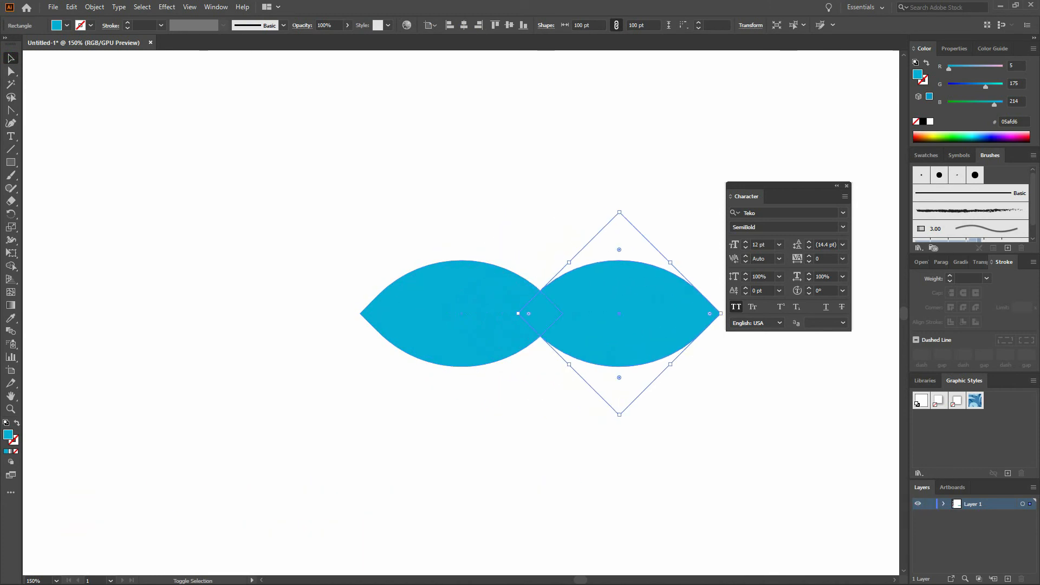
key("shift+Right")
key("shift+Right")
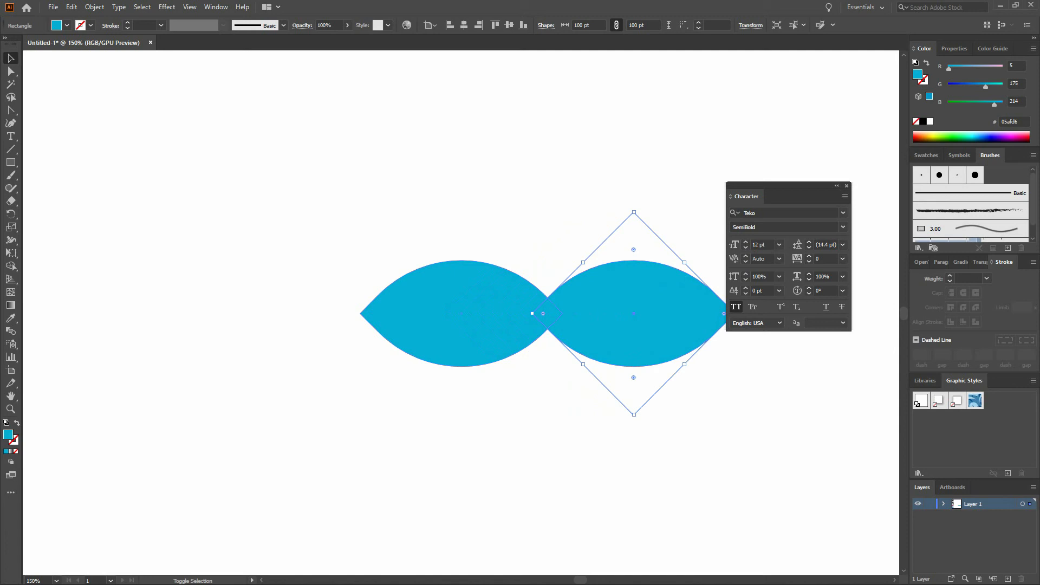
- Duplicate the right-hand body shape in place and shift the copy slightly farther right
key("ctrl+c")
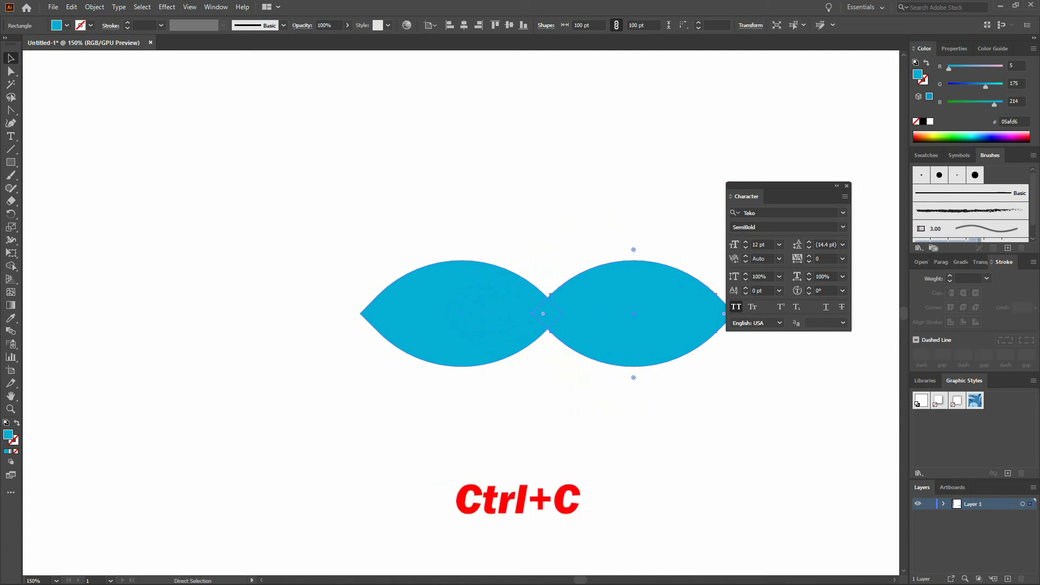
key("ctrl+f")
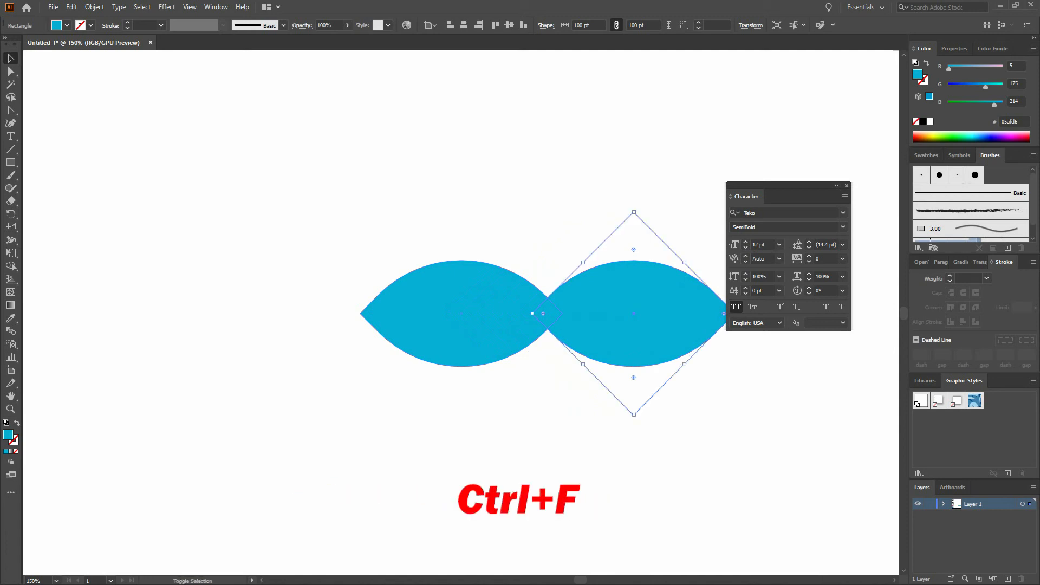
key("shift+Right")
key("shift+Right")
key("shift+Right")
key("shift+Right")
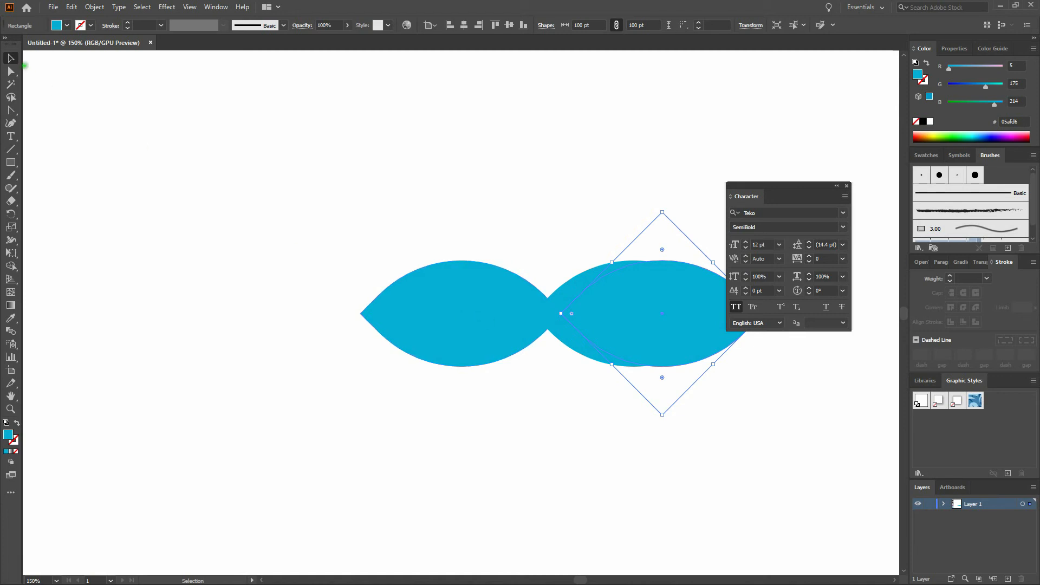
- Subtract the front shape from the two overlapping right-hand shapes with Pathfinder Minus Front to form a forked fish tail
left_click_drag(576, 212, 682, 396)
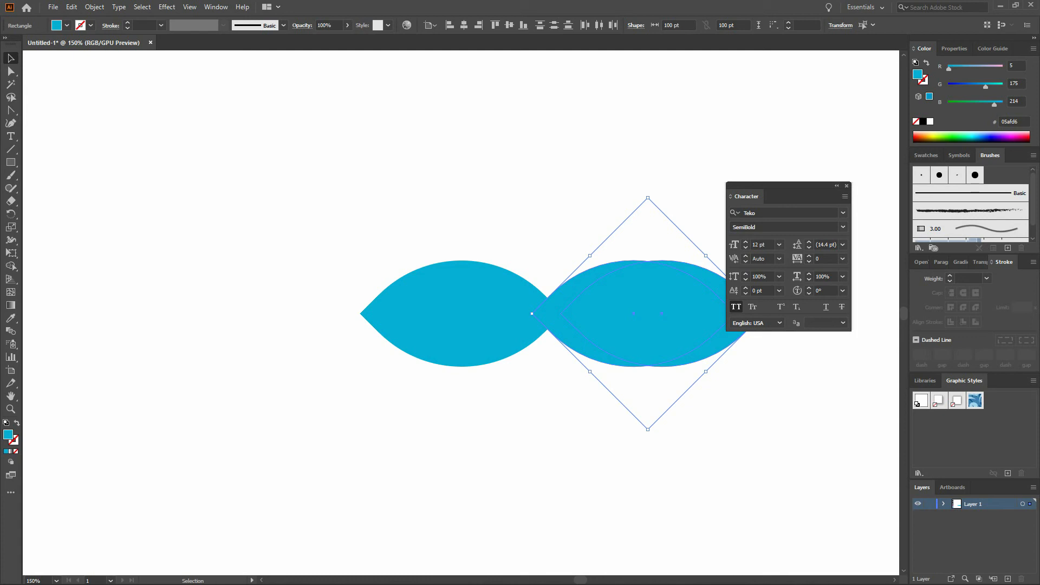
left_click(215, 7)
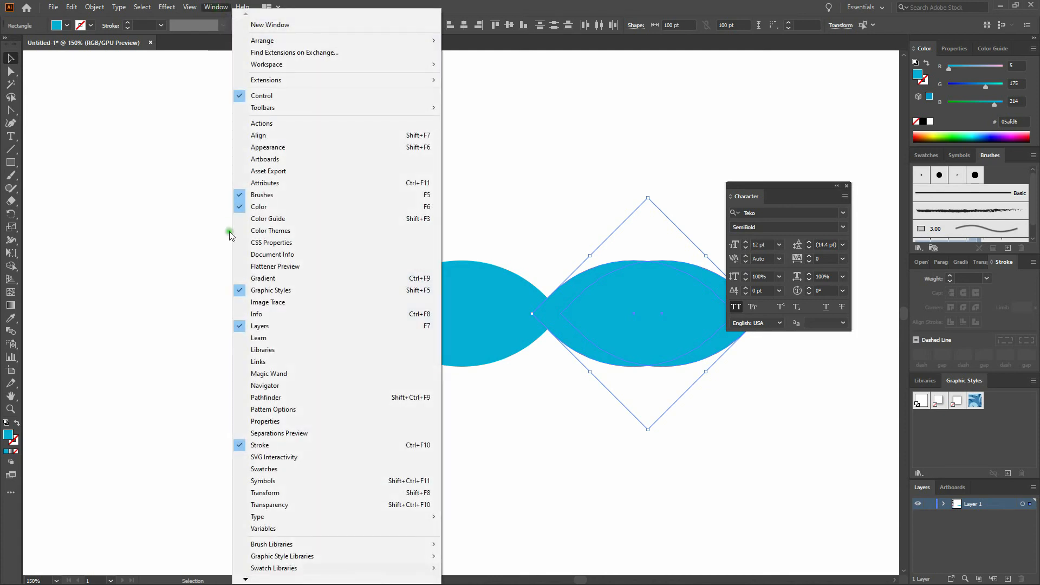
left_click(291, 397)
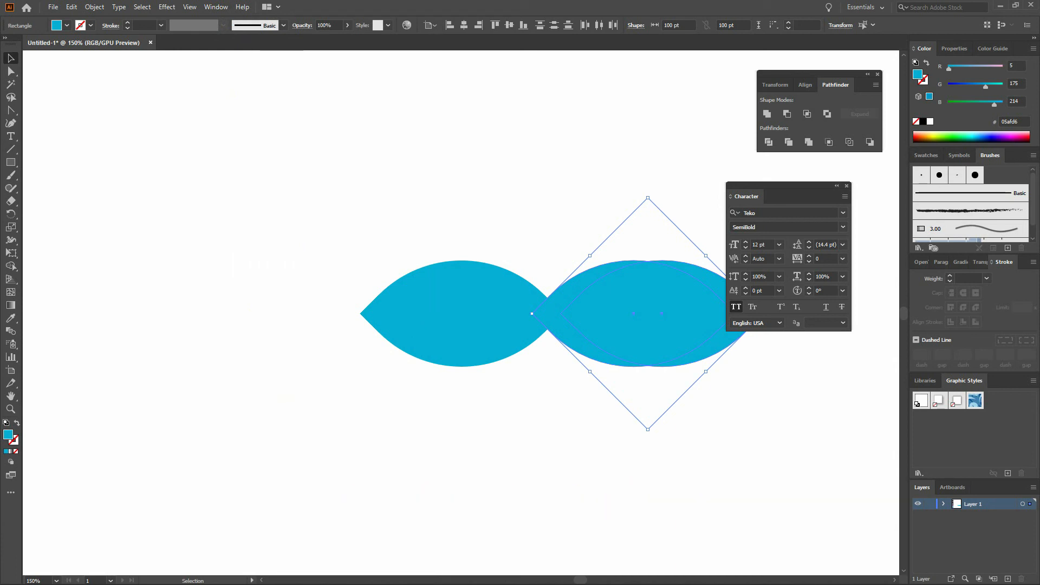
left_click(787, 115)
left_click(679, 183)
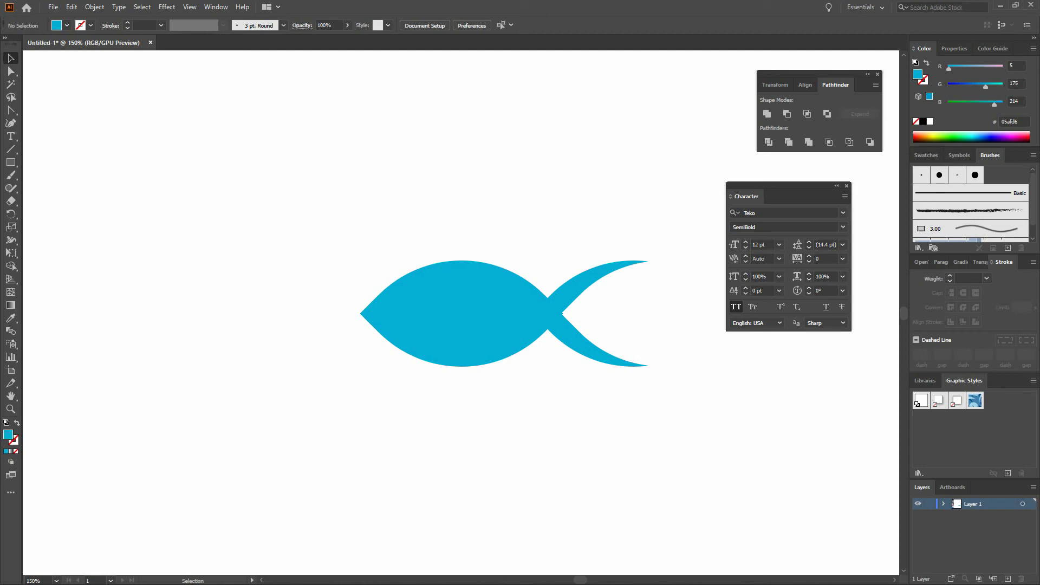
- In Outline view, draw a rectangle about 95 by 125 pt centred on the fish body, and deselect it
key("ctrl+y")
key("ctrl+y")
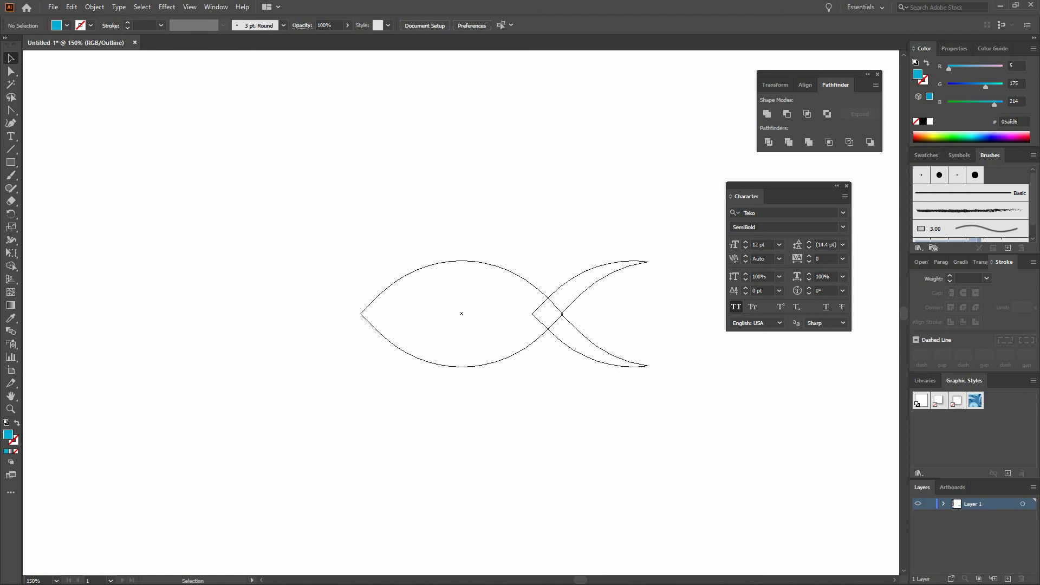
key("m")
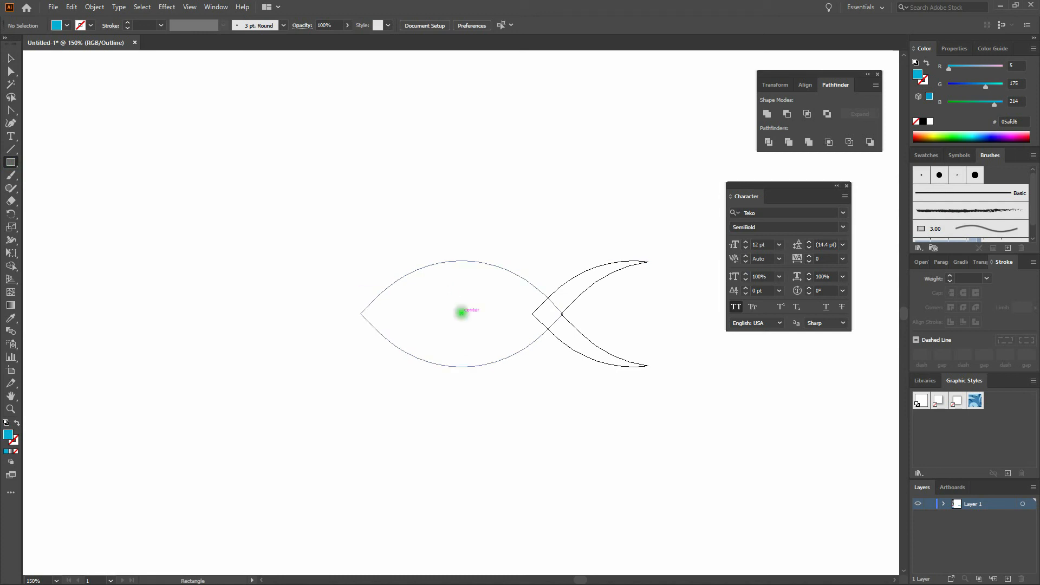
left_click_drag(462, 312, 530, 402)
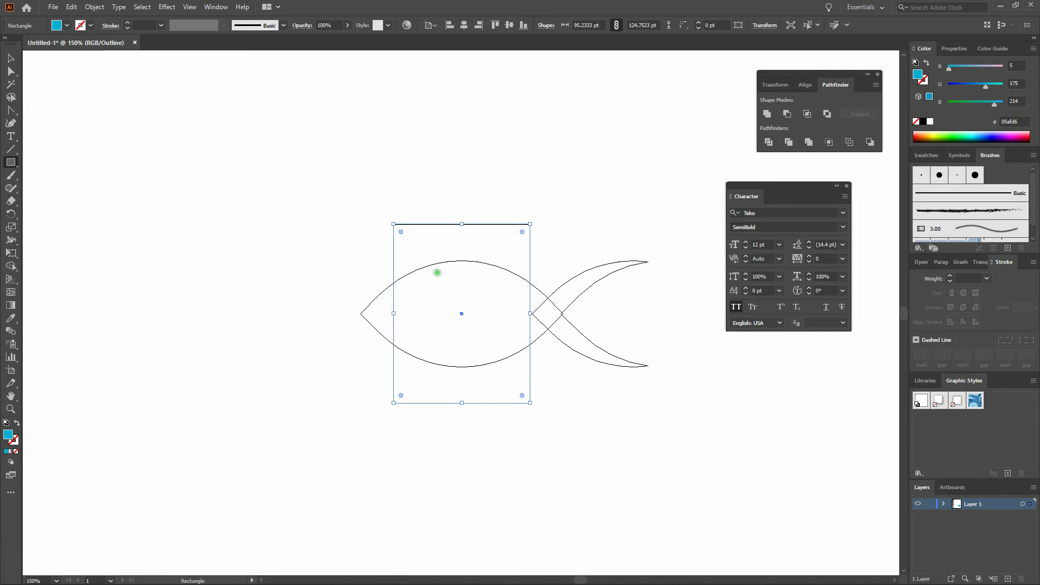
key("v")
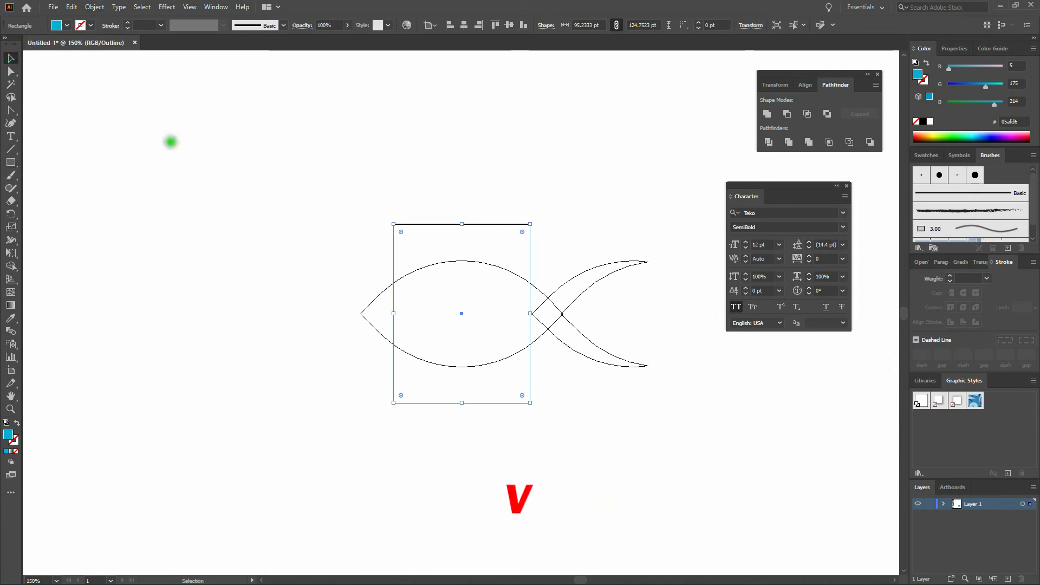
left_click(234, 175)
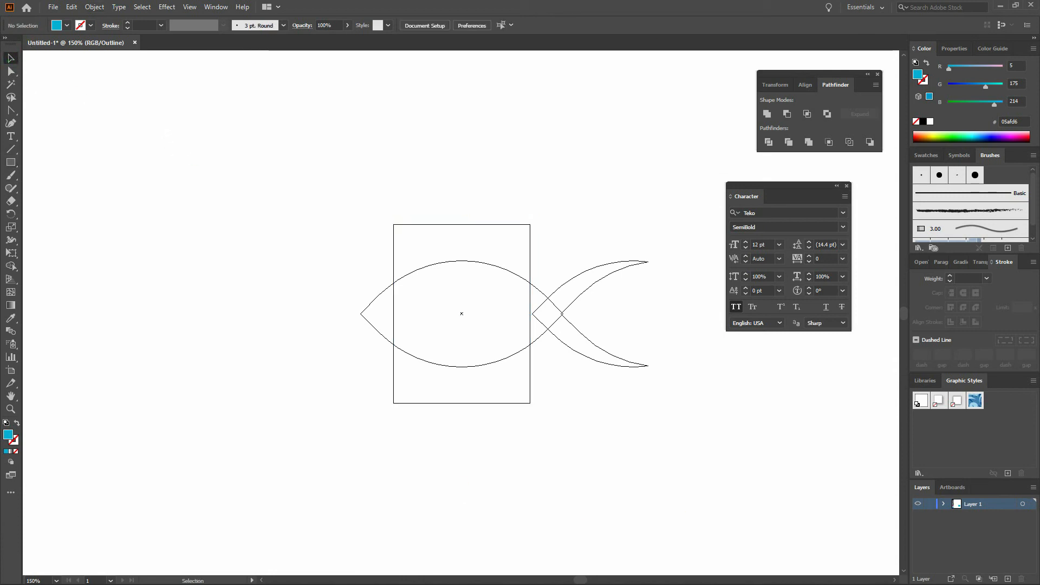
- Duplicate the fish body together with its rectangle and move the copies left until they are clear of the originals
left_click_drag(209, 144, 481, 438)
key("ctrl+c")
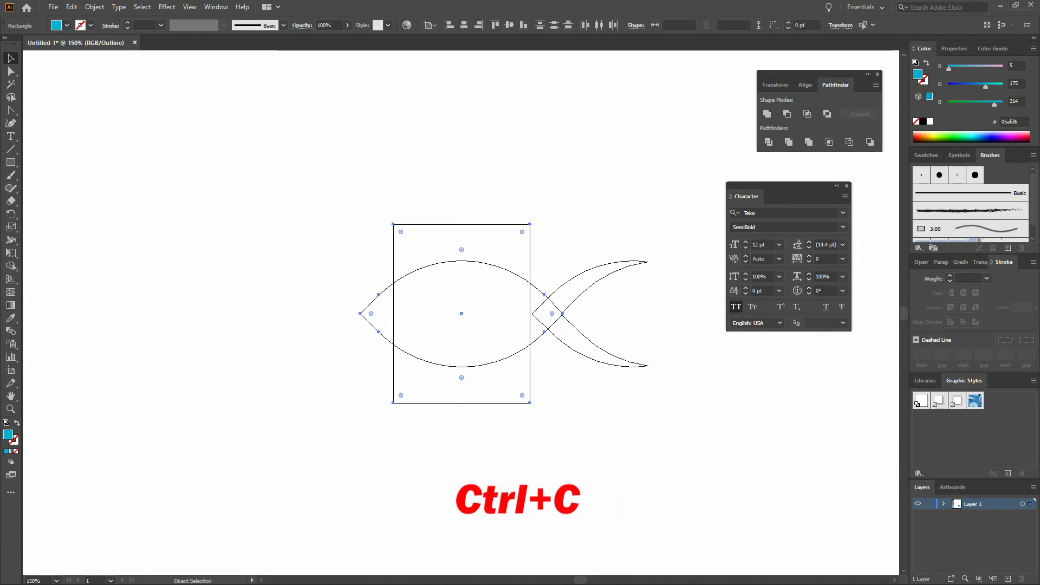
key("ctrl+f")
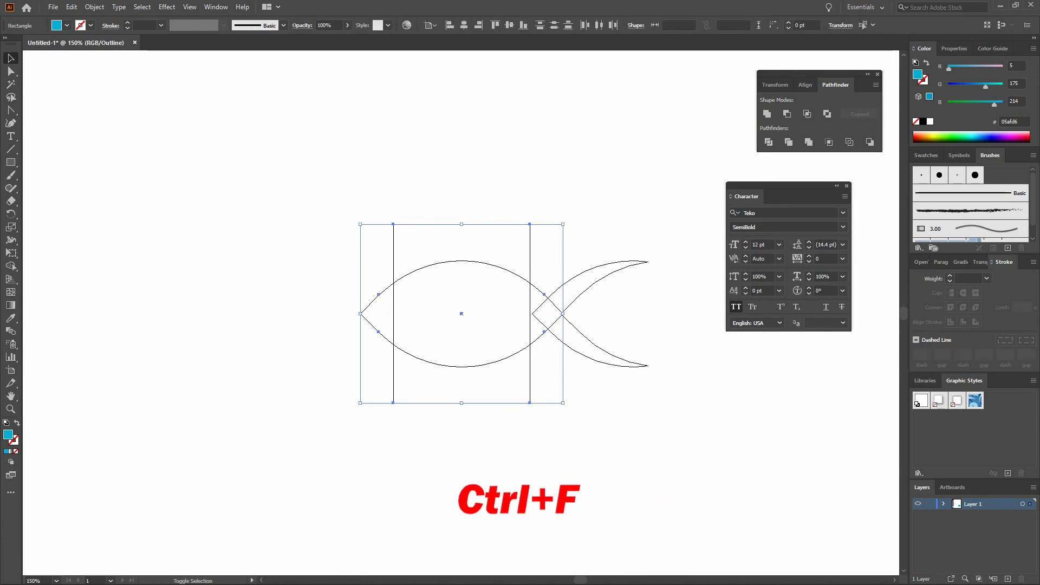
key("shift+Left")
key("shift+Left")
key("shift+Left")
key("shift+Left")
key("shift+Left")
key("shift+Left")
key("shift+Left")
key("shift+Left")
key("shift+Left")
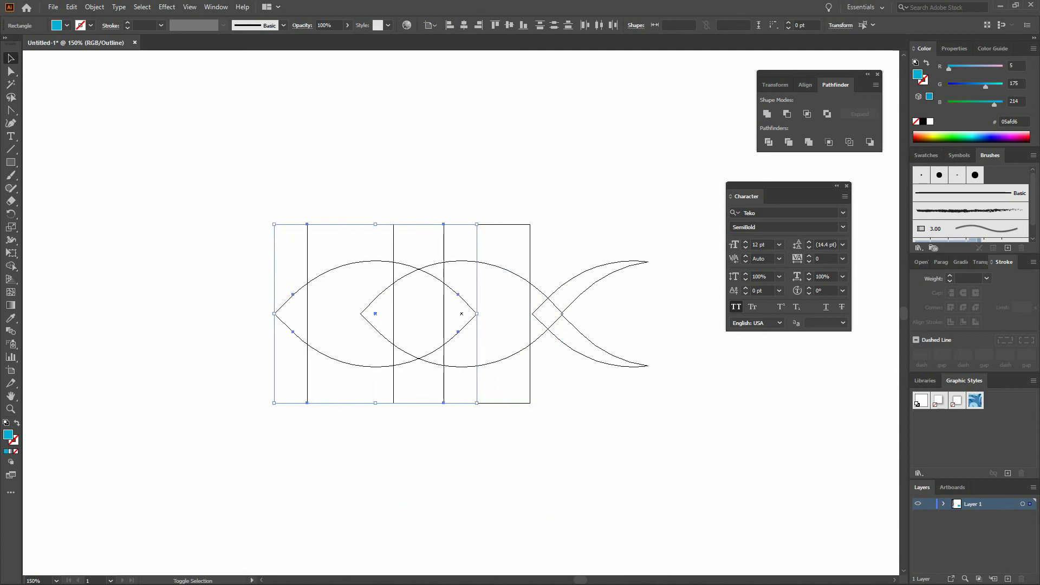
key("shift+Left")
key("shift+Left")
key("shift+Left")
key("shift+Left")
key("shift+Left")
key("shift+Left")
key("shift+Left")
key("shift+Left")
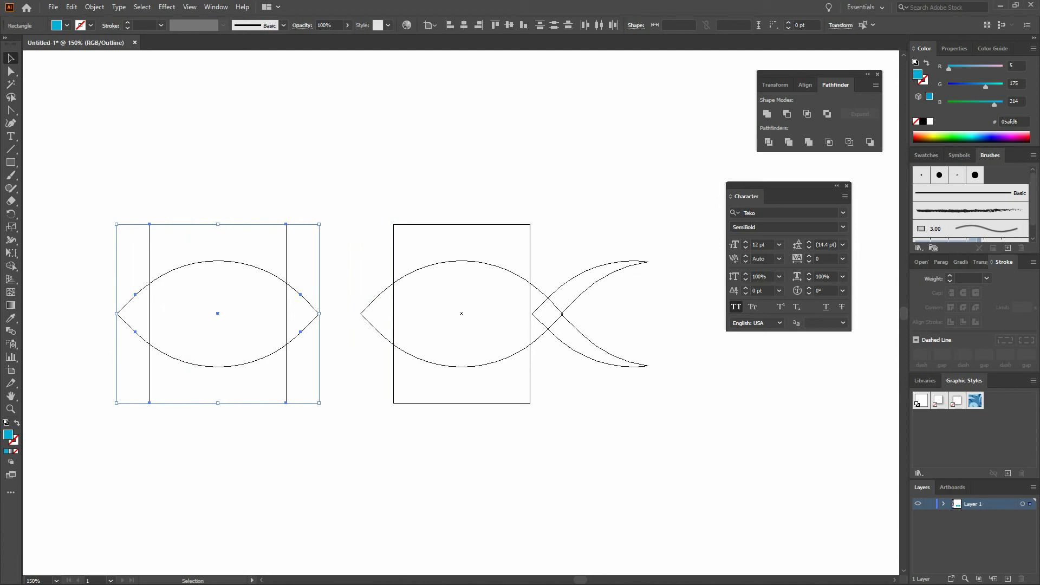
- Subtract the rectangle from the original fish body with Minus Front, leaving only its two pointed ends, and check the fills in Preview
left_click_drag(373, 197, 512, 446)
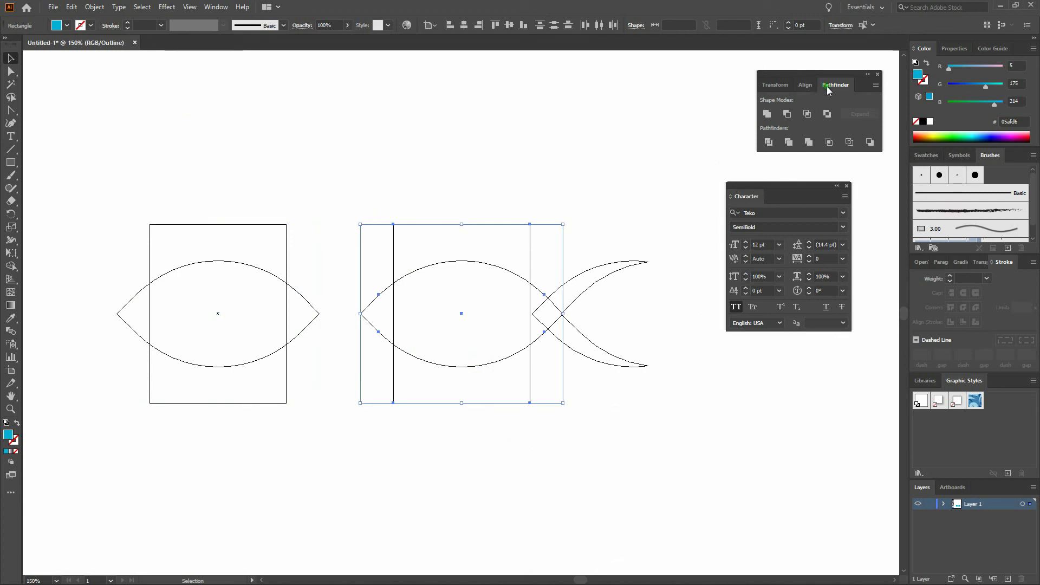
left_click(787, 114)
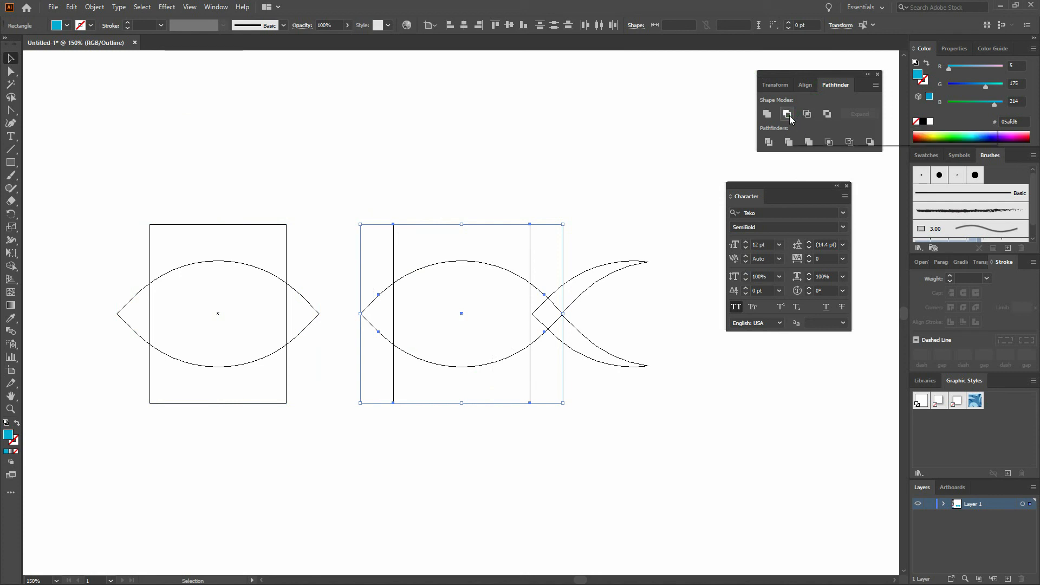
left_click(673, 170)
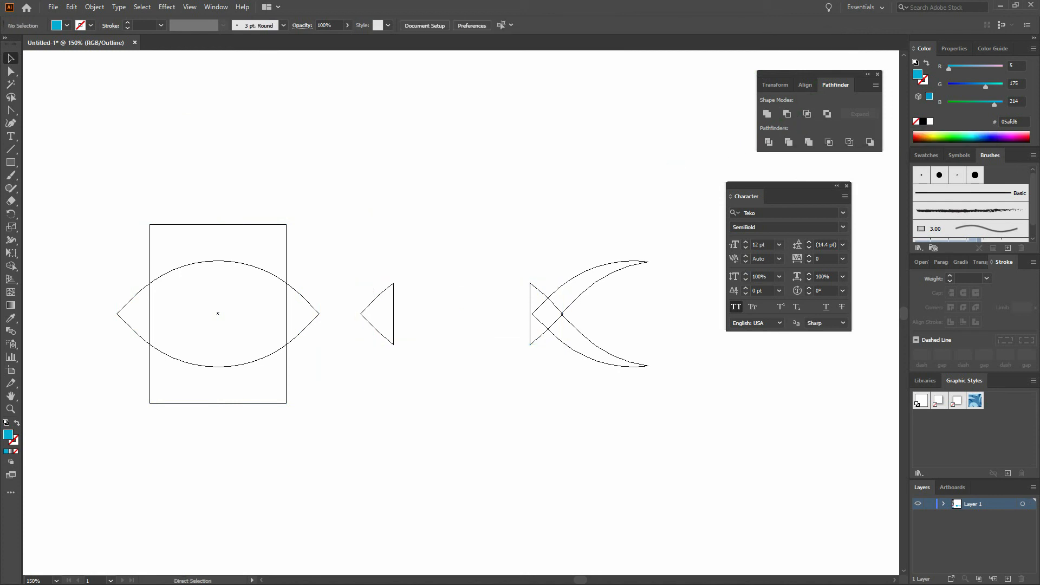
key("ctrl+y")
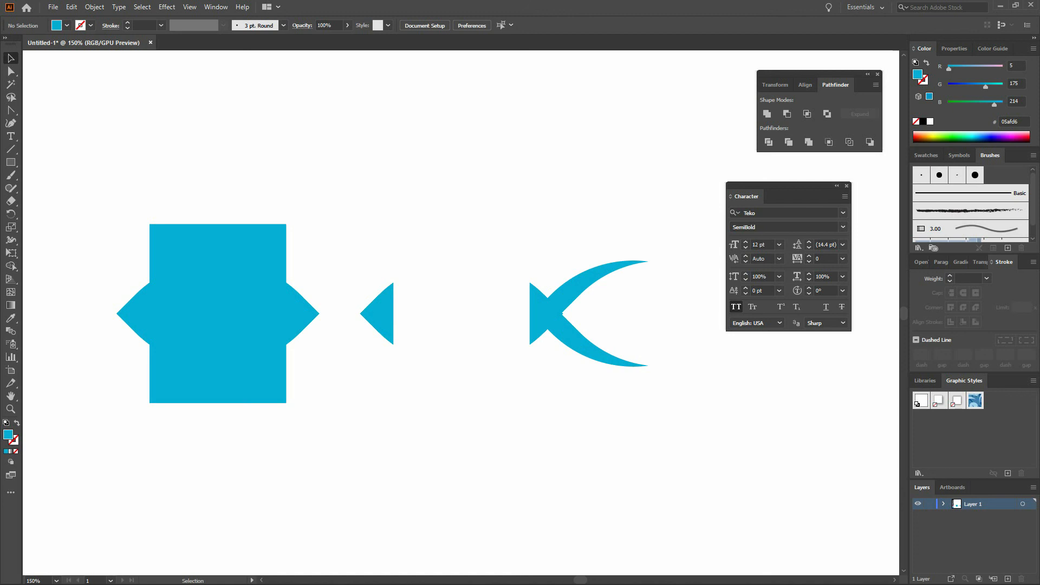
key("ctrl+y")
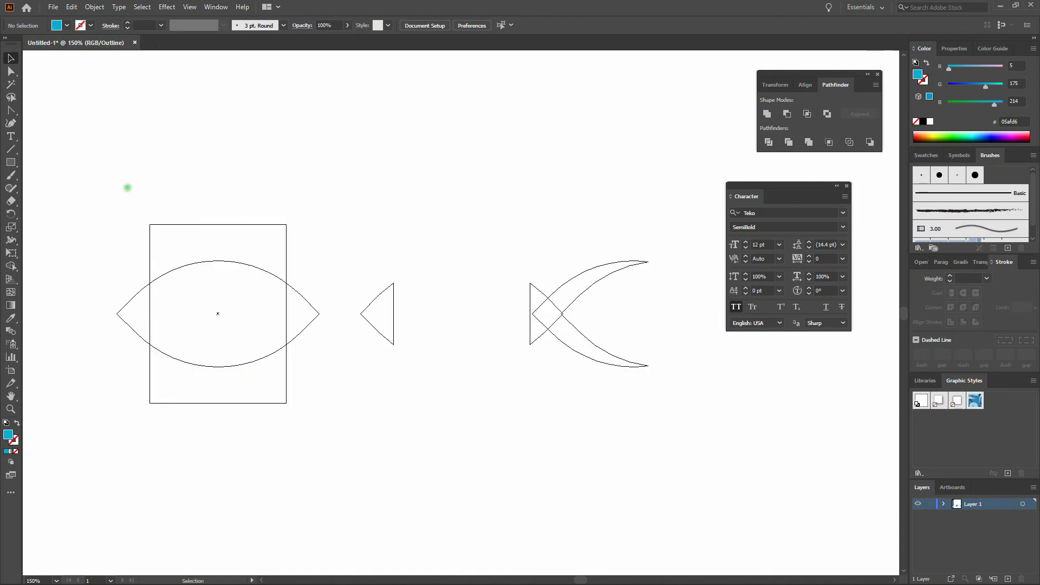
- Intersect the left-hand copies of the body and rectangle to keep the middle body section, and return to Preview
left_click_drag(128, 187, 313, 434)
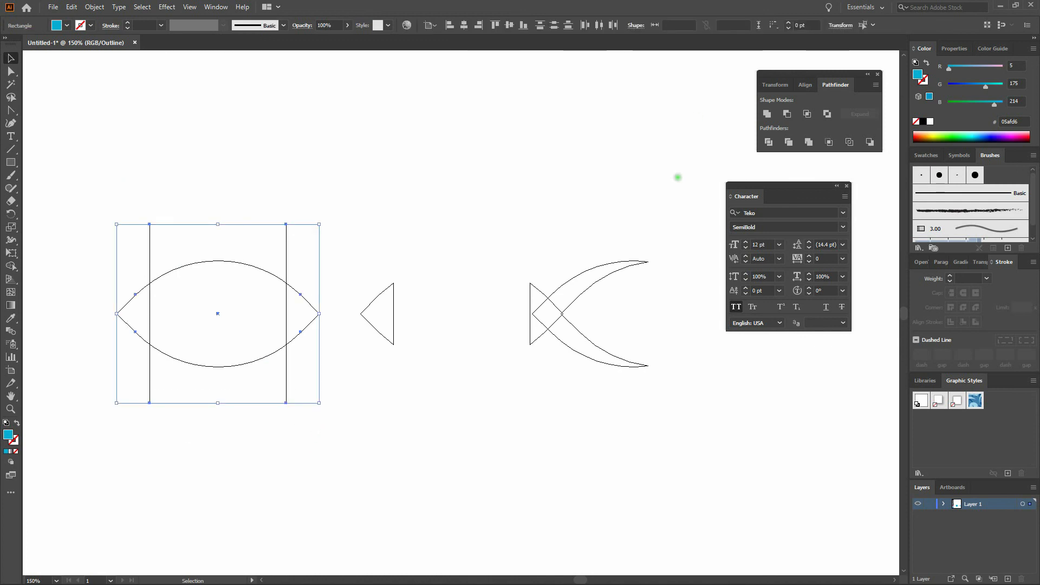
left_click(811, 113)
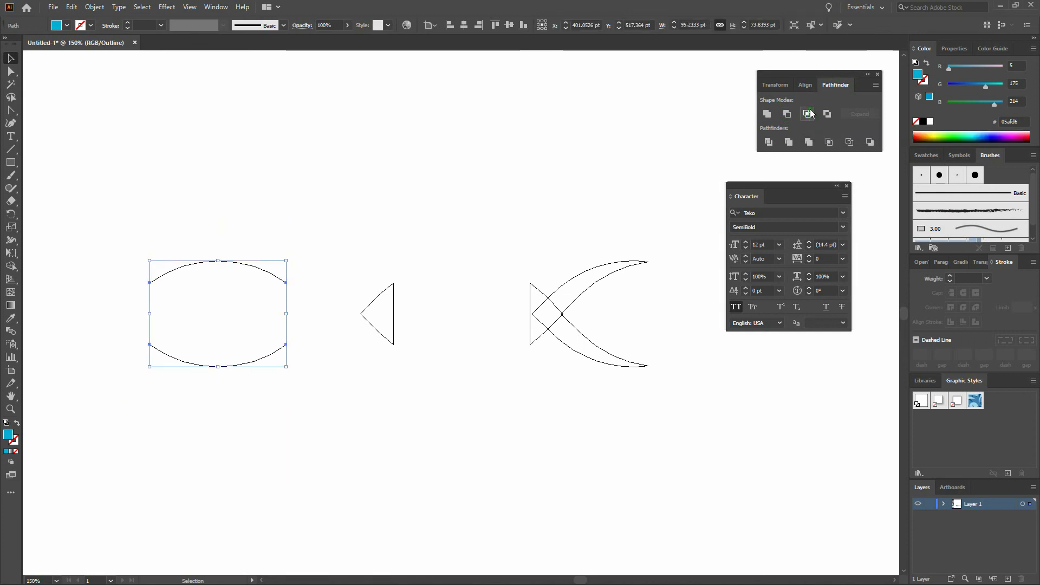
left_click(383, 162)
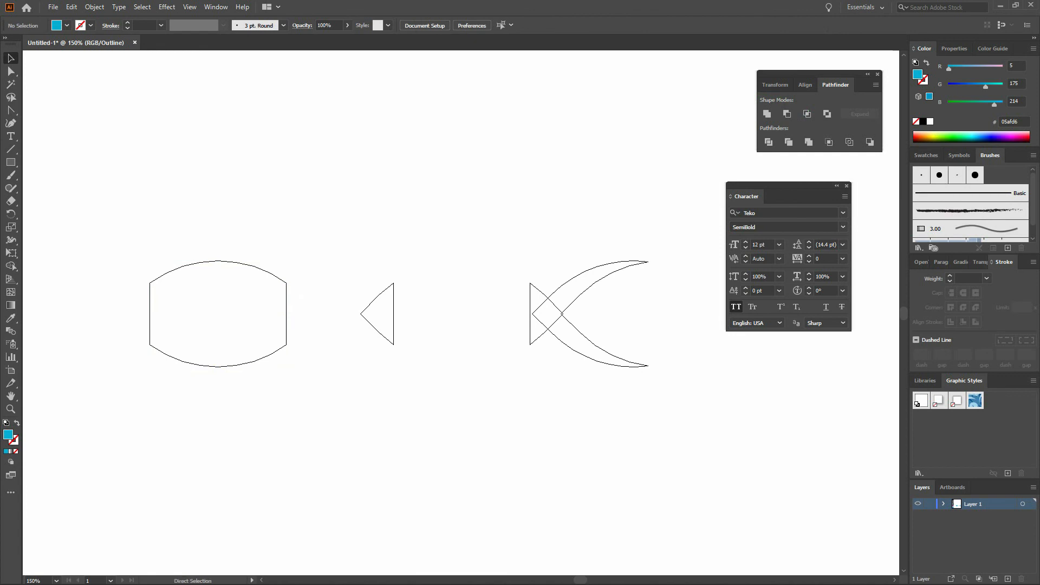
key("ctrl+y")
- Add the point text FISH in the empty area below the blue middle body section
key("ctrl+minus")
key("ctrl+minus")
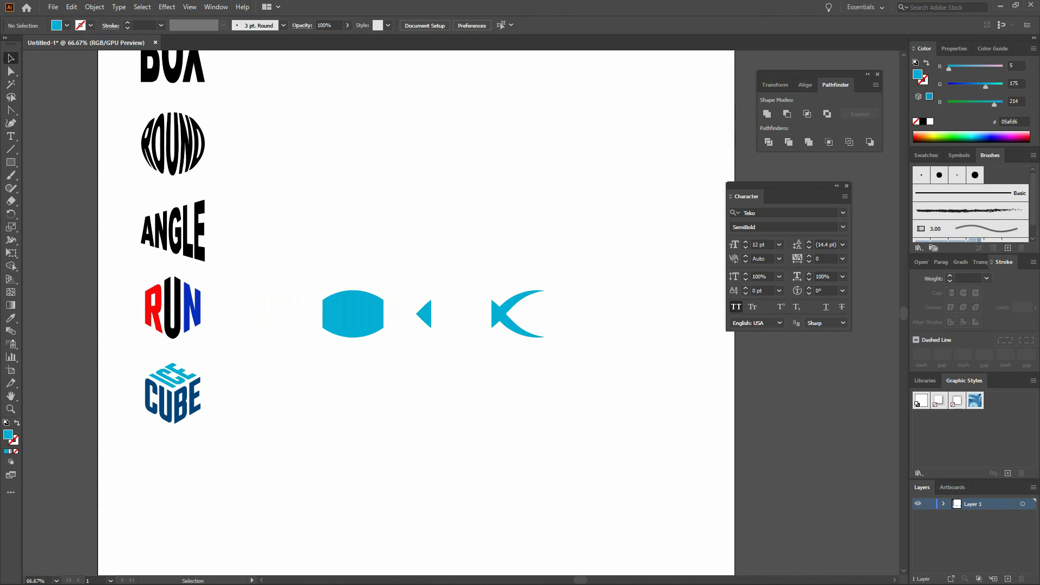
key("t")
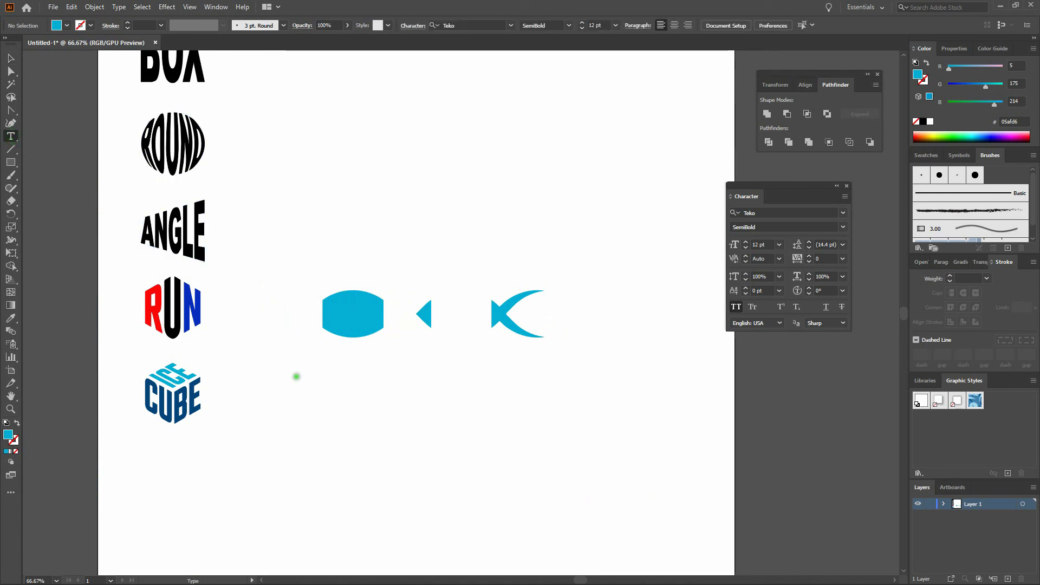
left_click(297, 372)
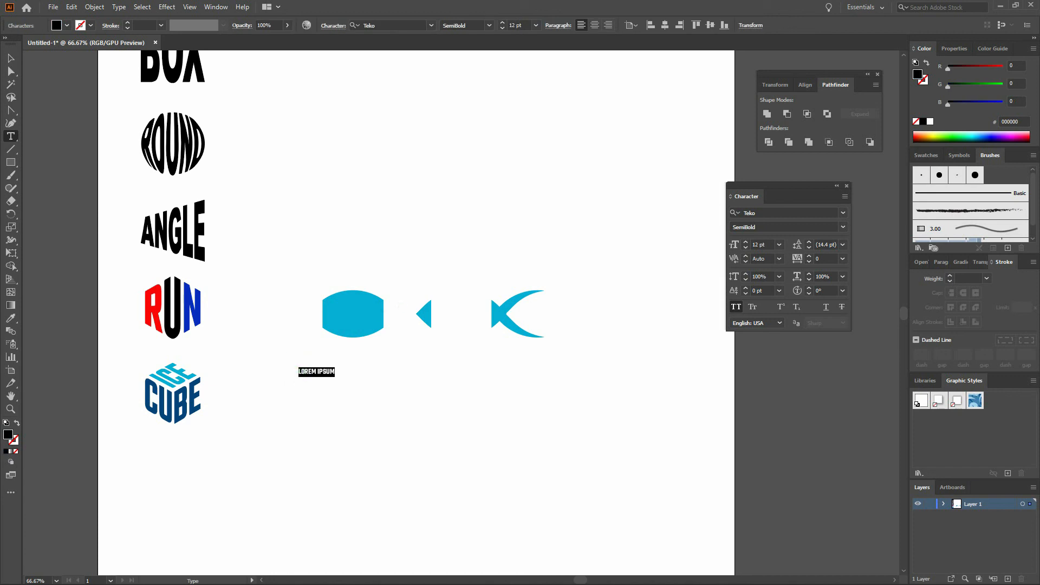
type("FISH")
key("Escape")
left_click(420, 277, "ctrl")
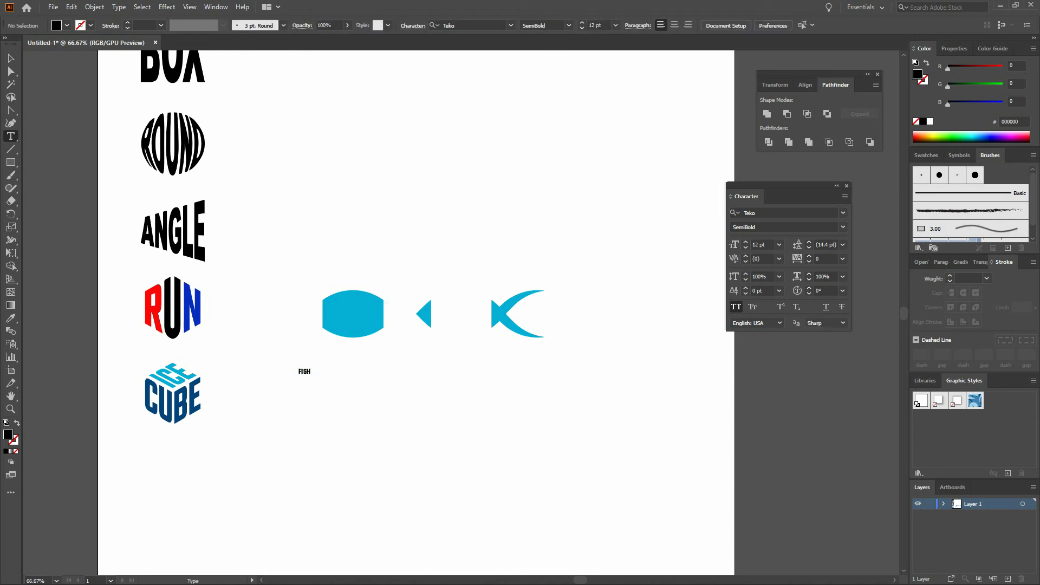
key("v")
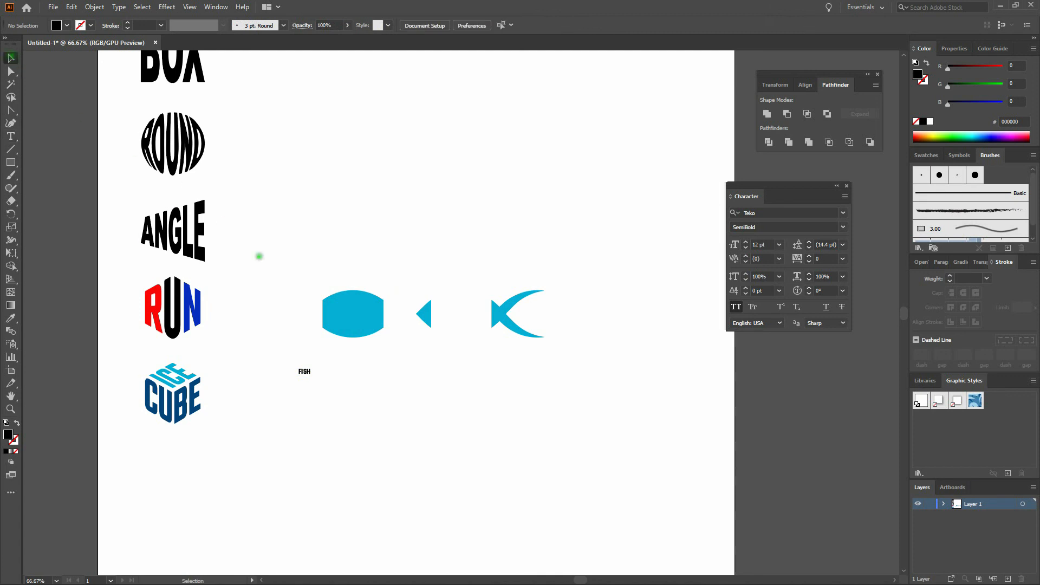
- Bring the blue middle body section to the front of the stacking order
left_click(356, 317)
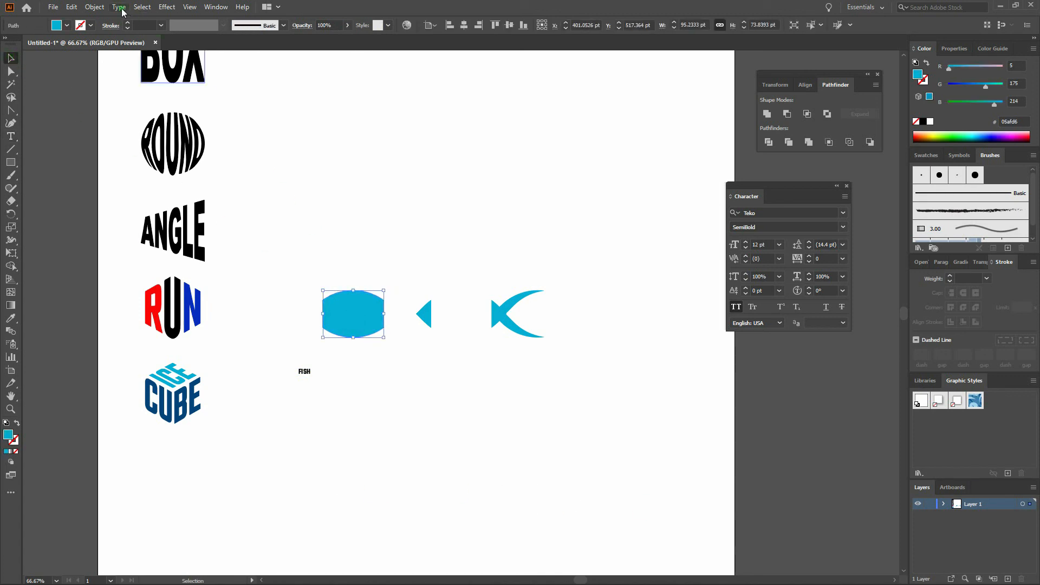
left_click(97, 7)
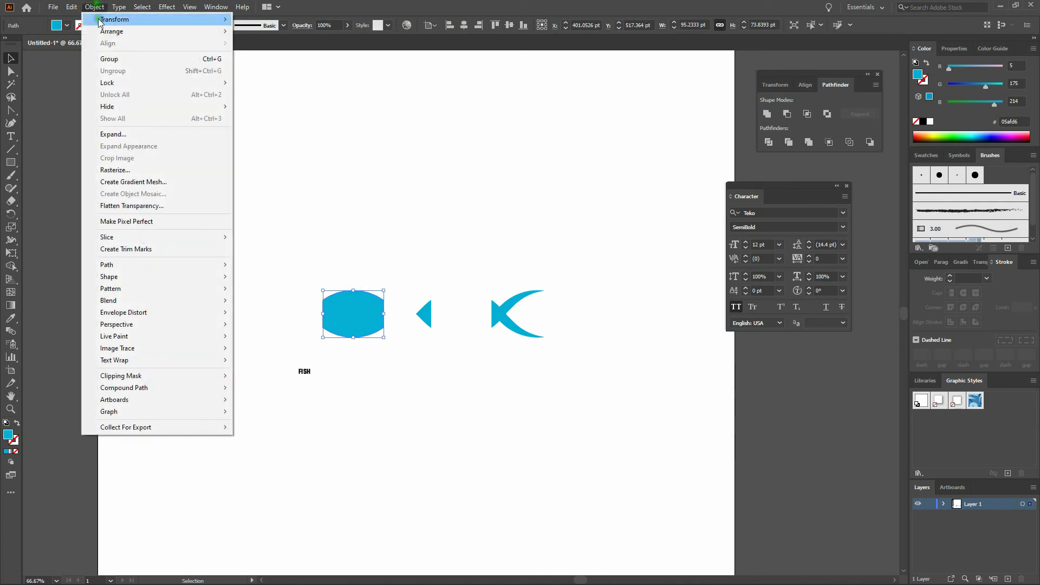
mouse_move(140, 31)
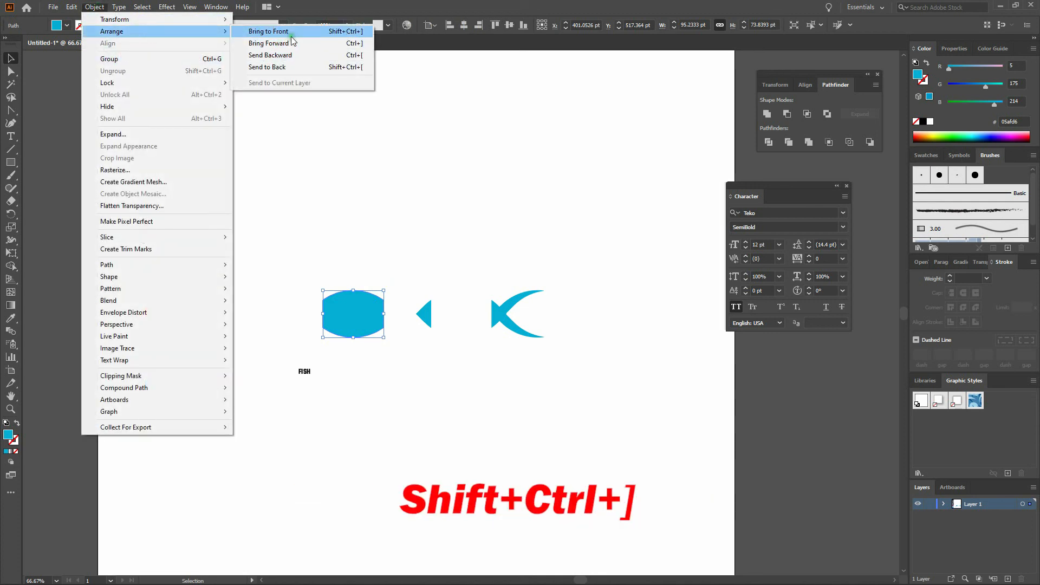
left_click(268, 31)
- Distort the FISH text into the middle body section using Envelope Distort with the top object
left_click_drag(385, 241, 288, 386)
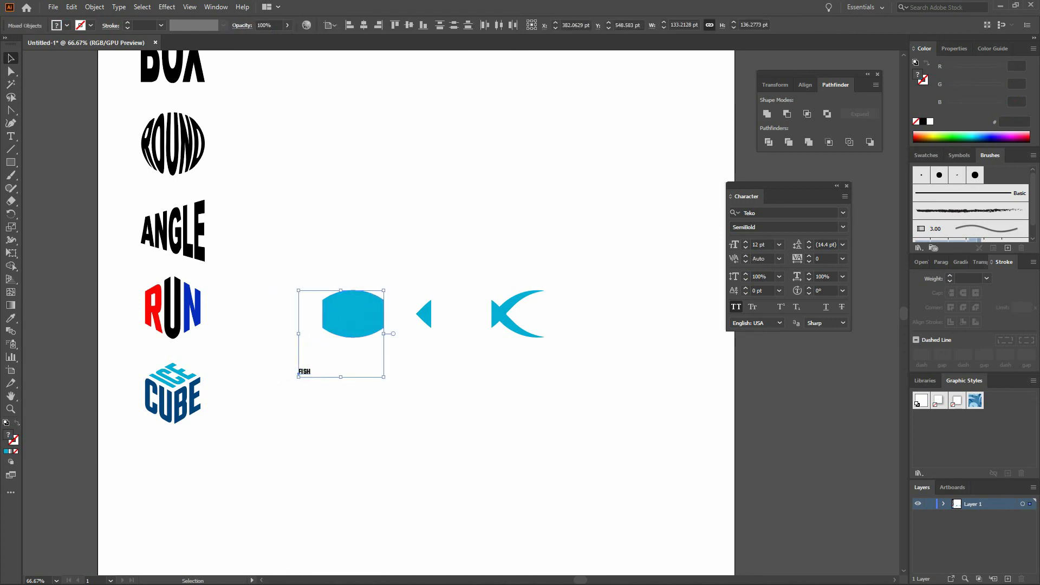
key("ctrl+alt+c")
left_click(94, 6)
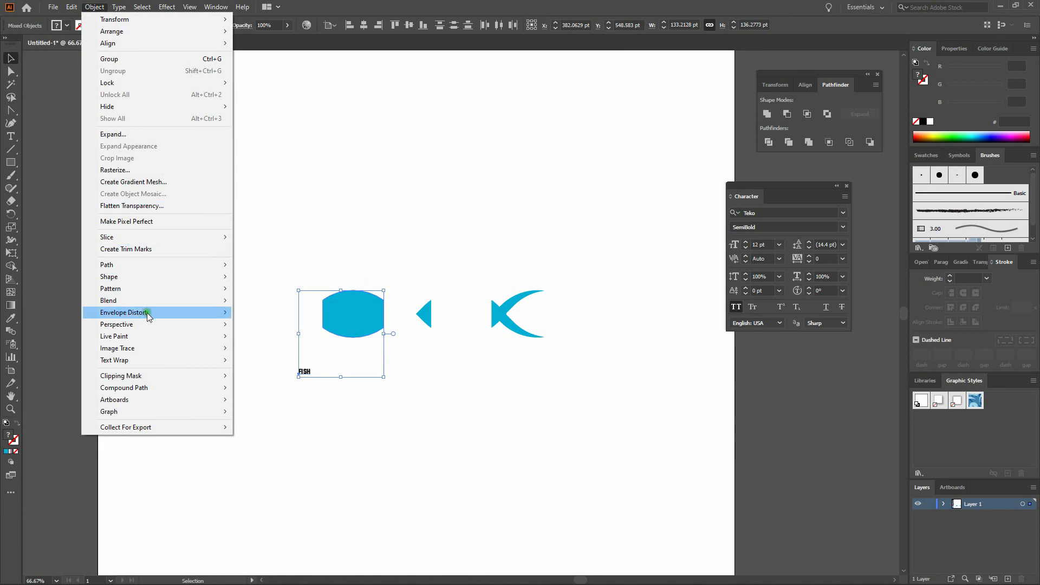
mouse_move(208, 312)
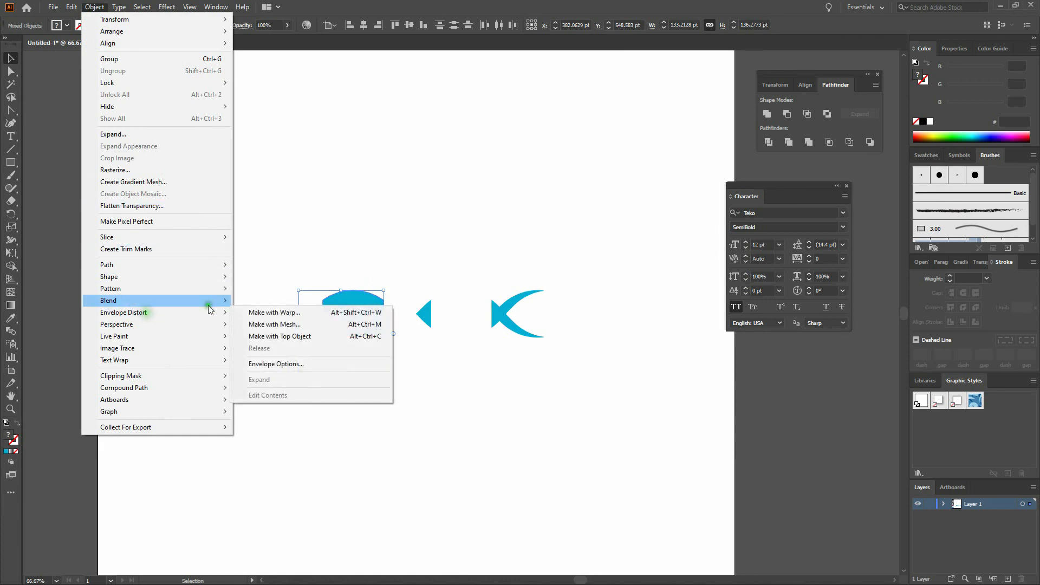
left_click(306, 337)
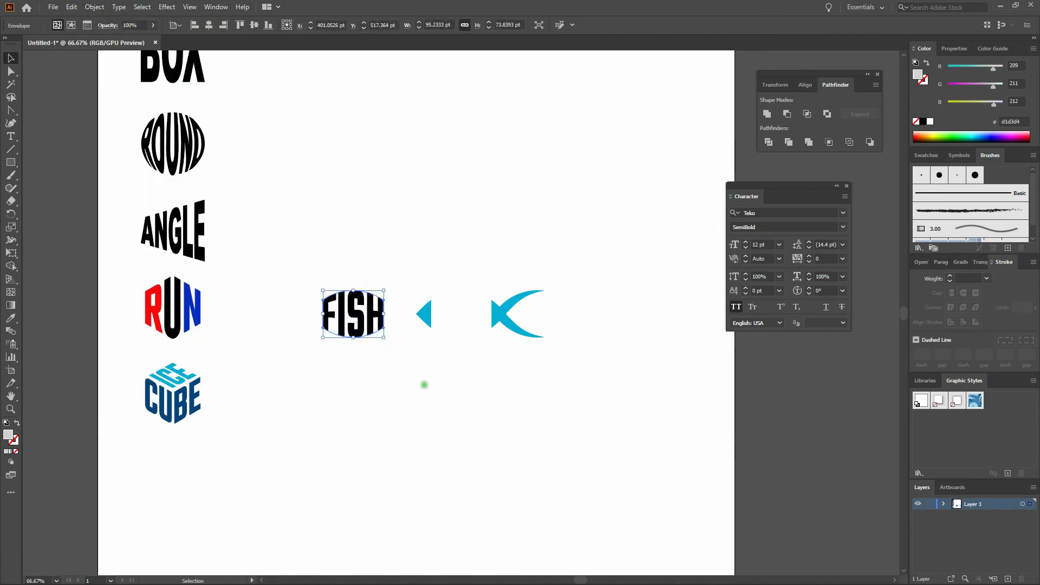
left_click(423, 387)
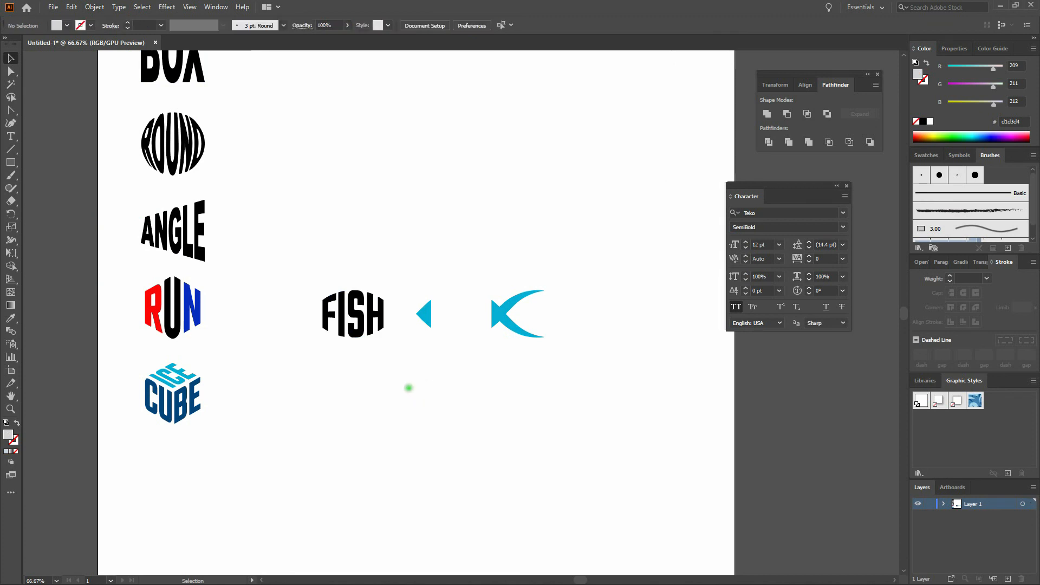
- Move the distorted FISH lettering right until it fills the gap between the blue head tip and the tail
left_click(375, 301)
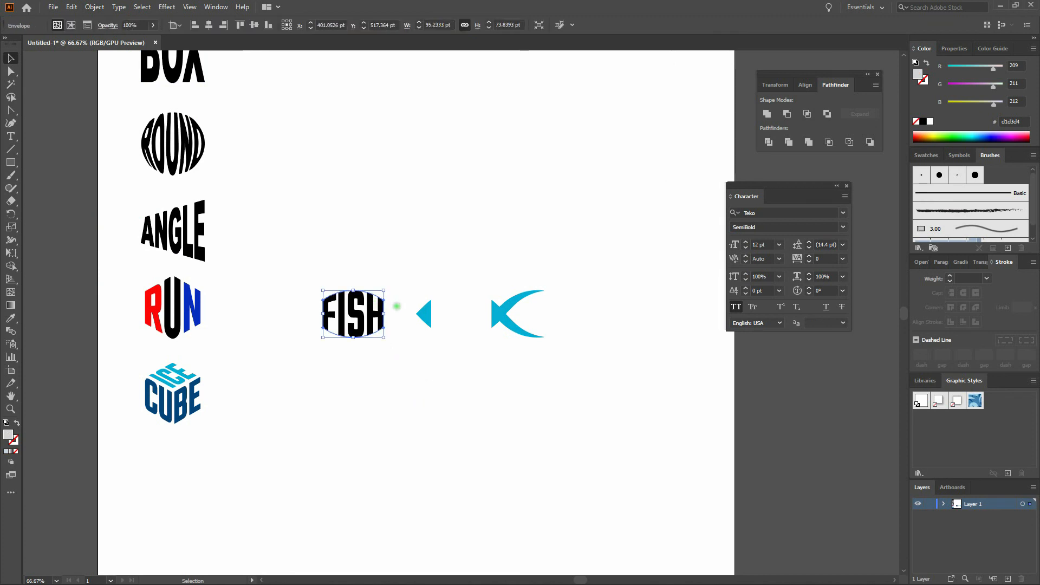
key("ctrl+c")
key("shift+Right")
key("shift+Right")
key("shift+Right")
key("shift+Right")
key("shift+Right")
key("shift+Right")
key("shift+Right")
key("shift+Right")
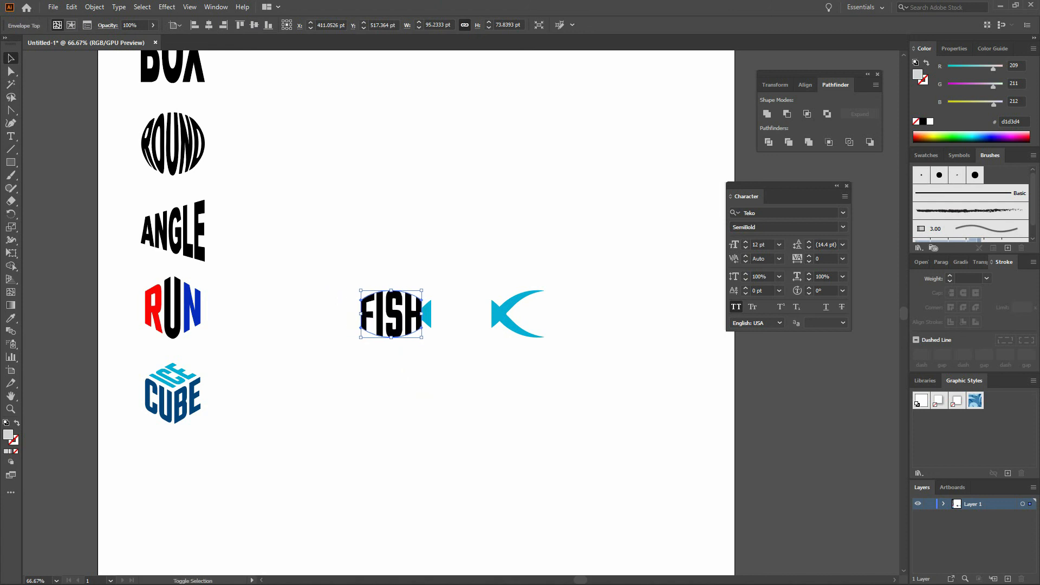
key("shift+Right")
key("shift+Right")
key("shift+Right")
key("shift+Right")
key("shift+Right")
key("shift+Right")
key("shift+Right")
key("shift+Right")
key("shift+Right")
key("shift+Right")
key("shift+Right")
key("shift+Right")
key("shift+Right")
key("shift+Right")
key("shift+Right")
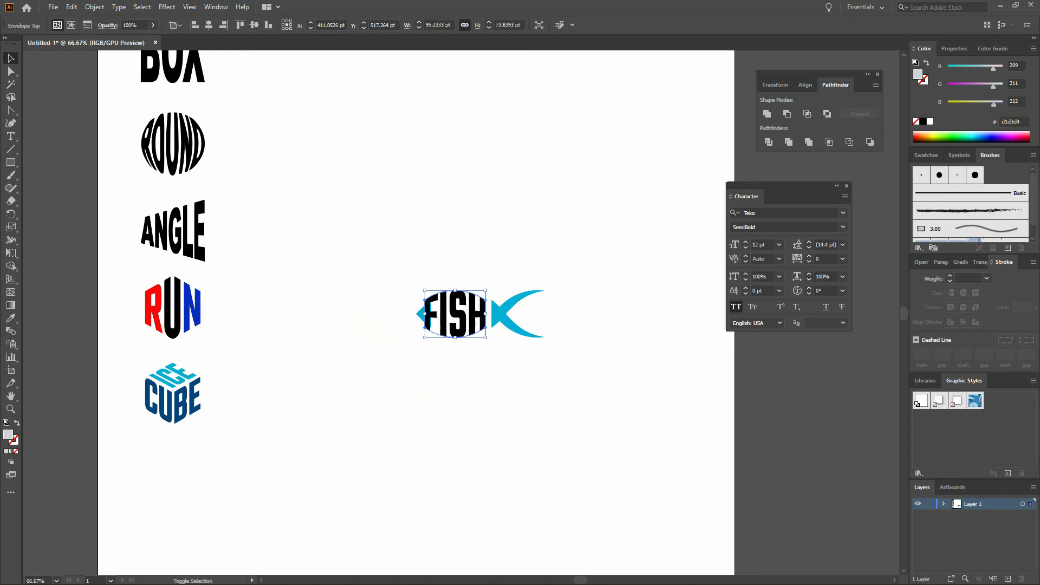
key("shift+Right")
key("a")
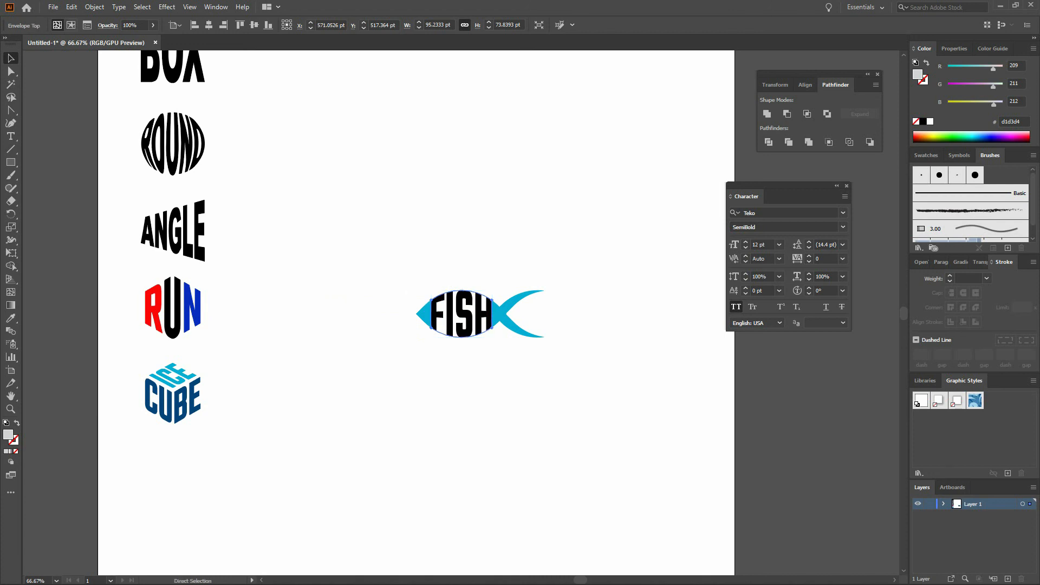
key("ctrl+plus")
key("ctrl+plus")
key("ctrl+plus")
key("v")
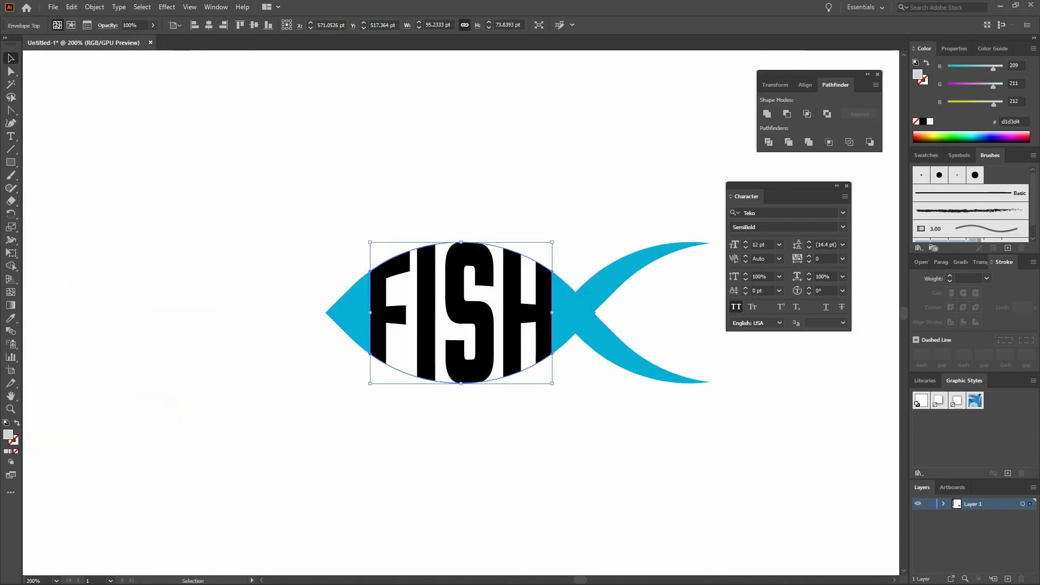
left_click(510, 225)
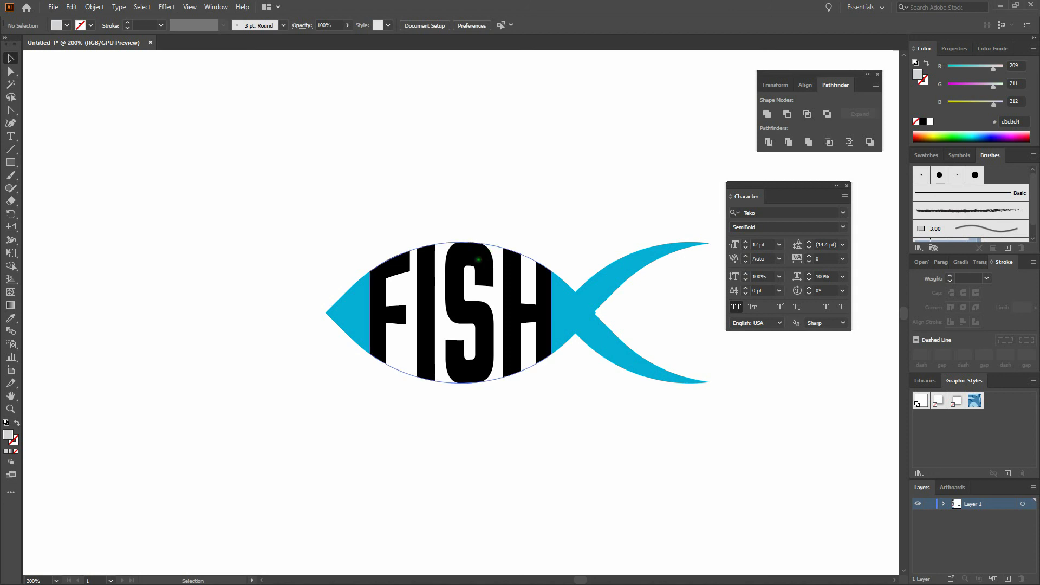
- Expand the FISH envelope into plain vector shapes
left_click(478, 259)
left_click(94, 7)
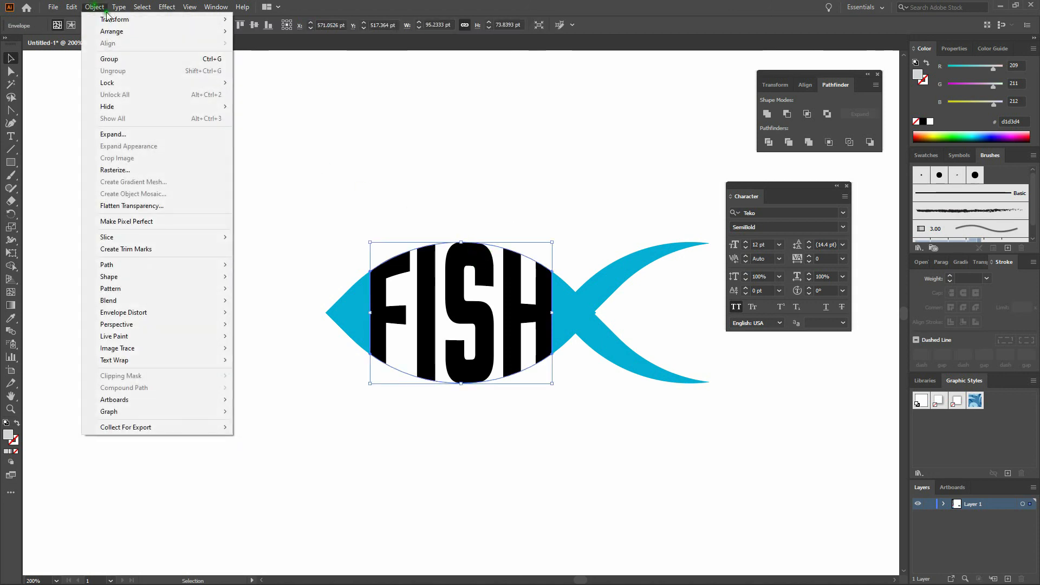
left_click(141, 137)
left_click(787, 357)
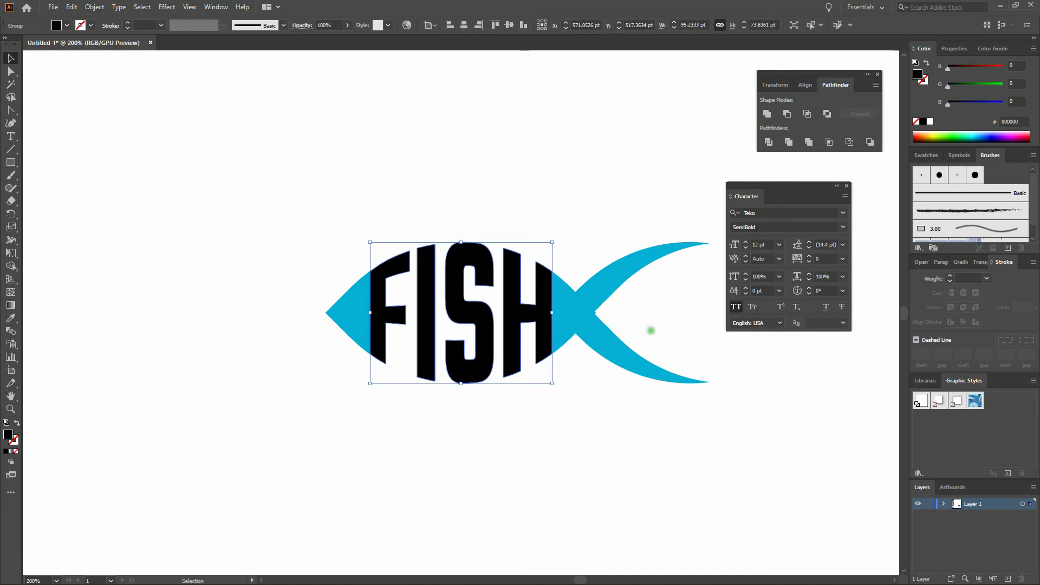
- Recolour the FISH letters with the head's blue using the Eyedropper, and deselect them
left_click(11, 318)
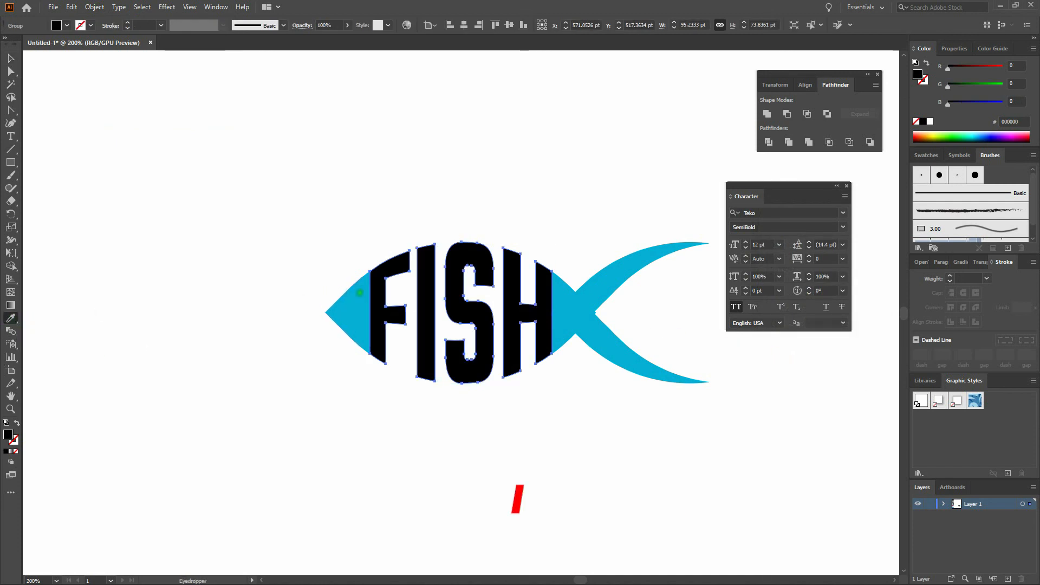
left_click(356, 307)
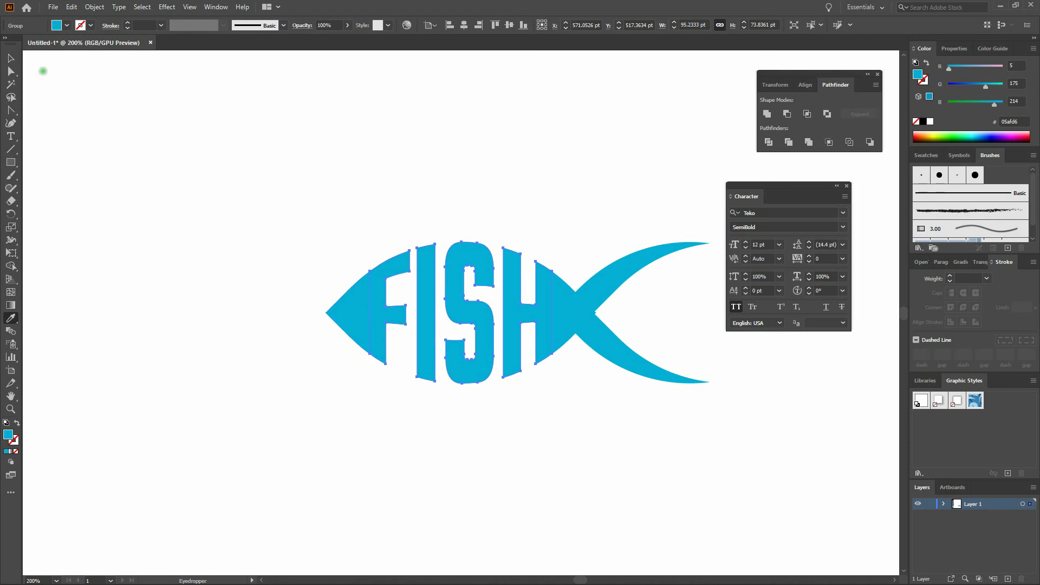
key("v")
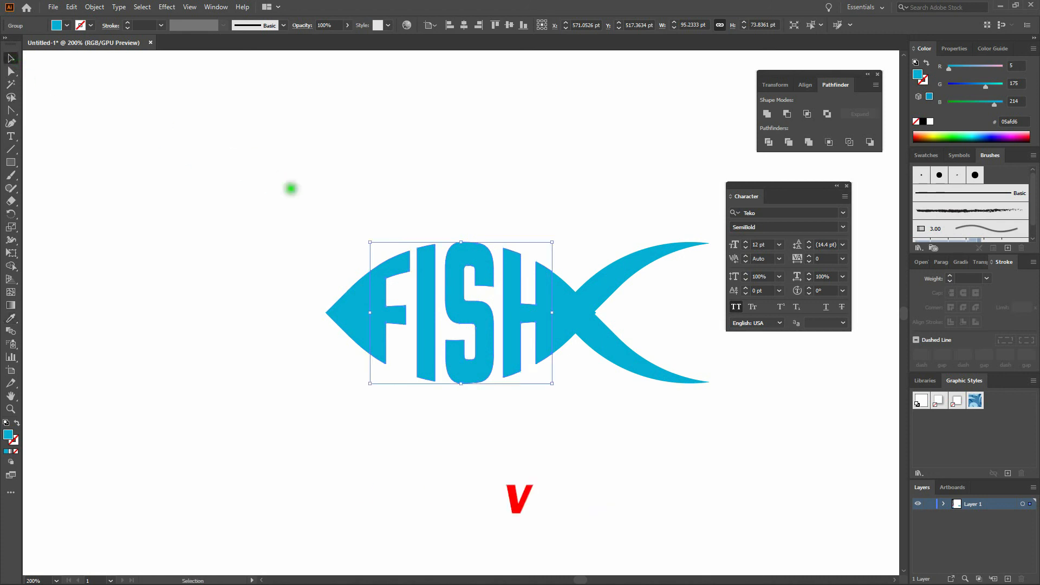
left_click(291, 188)
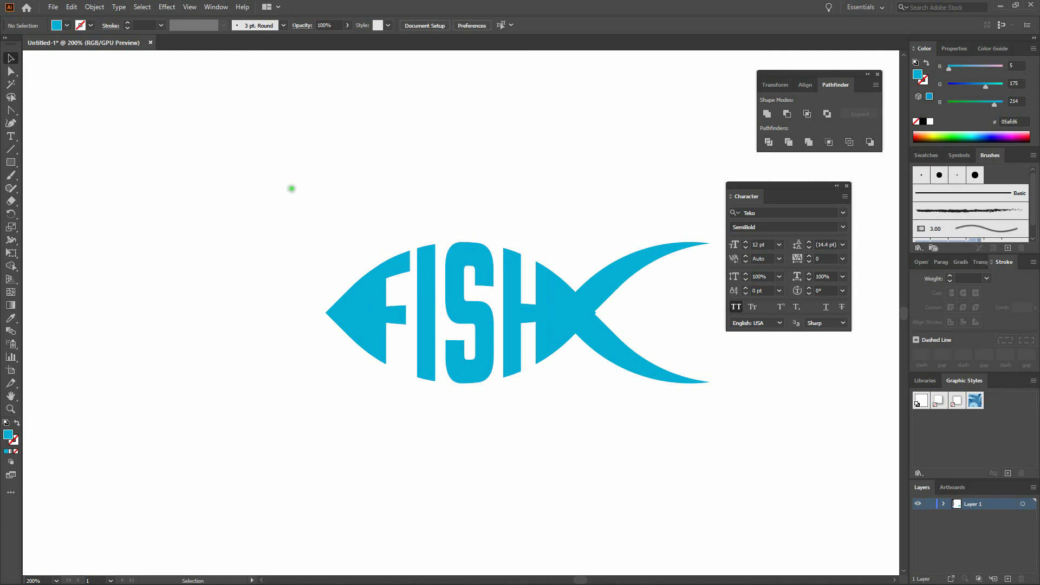
- Nudge the tail piece 1 pt to the right and unite the head, letters and tail
left_click(612, 277)
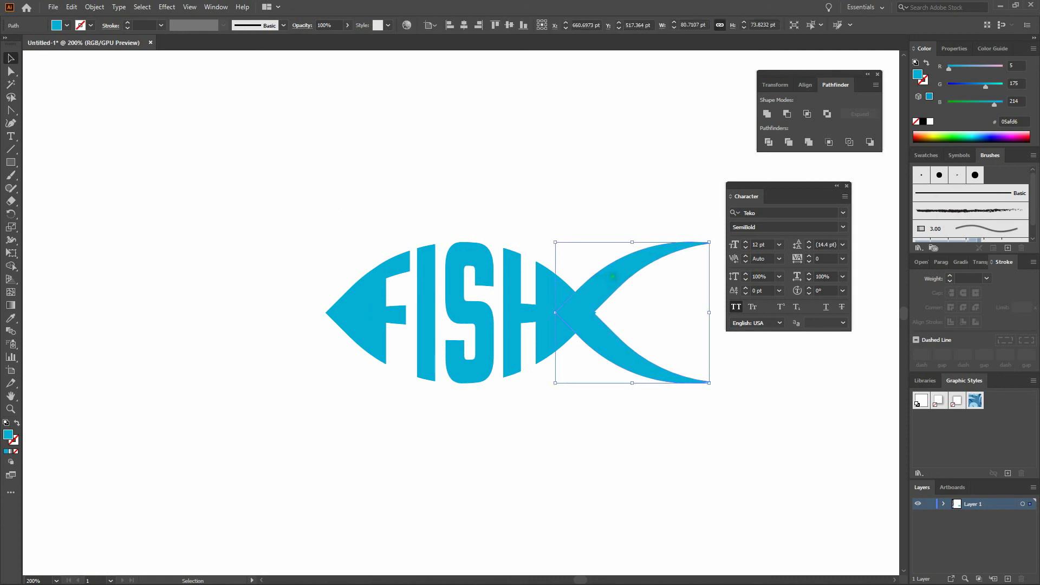
key("Right")
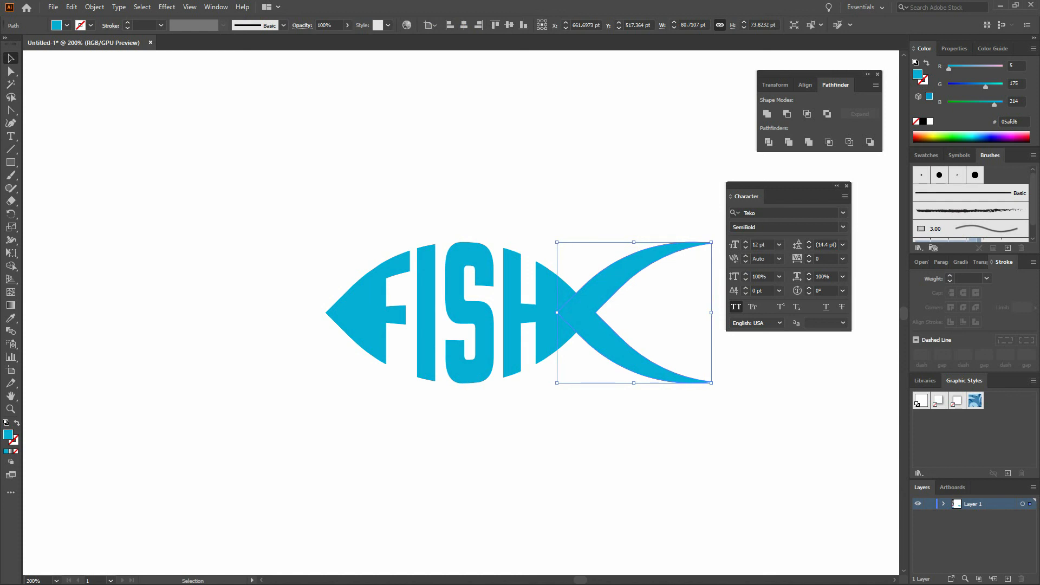
left_click(612, 209)
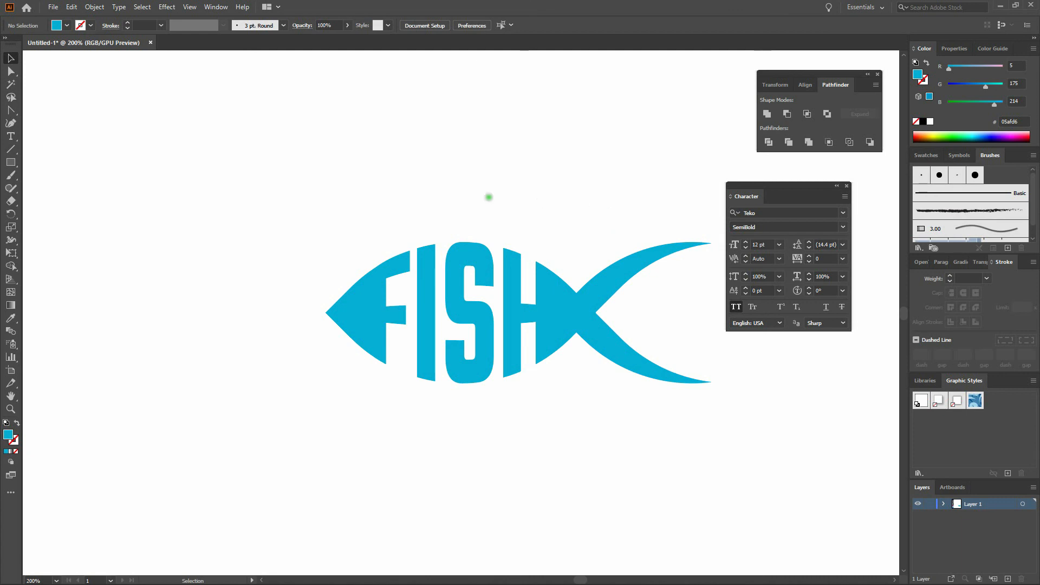
left_click_drag(276, 188, 737, 407)
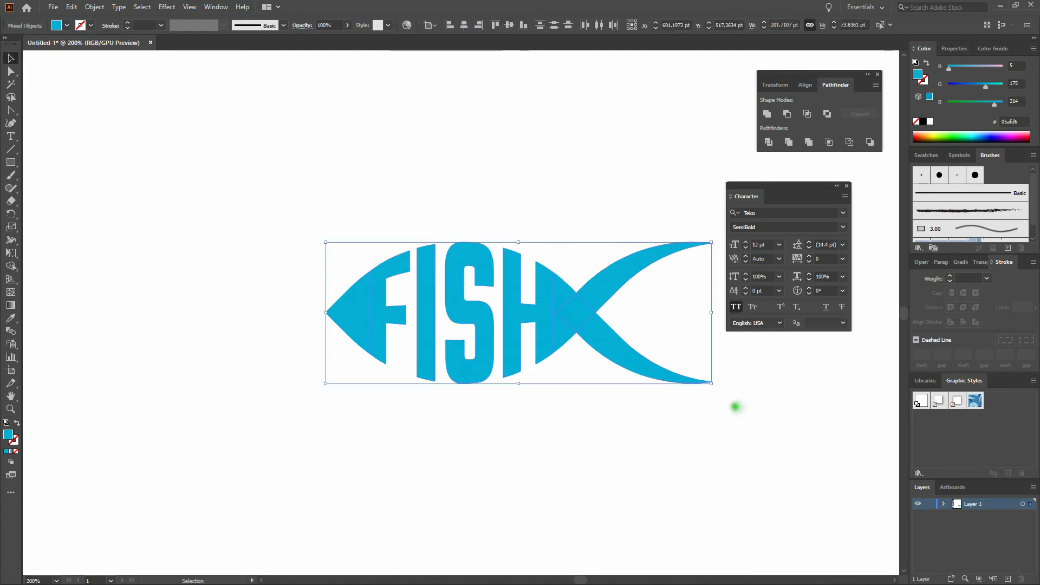
left_click(766, 116)
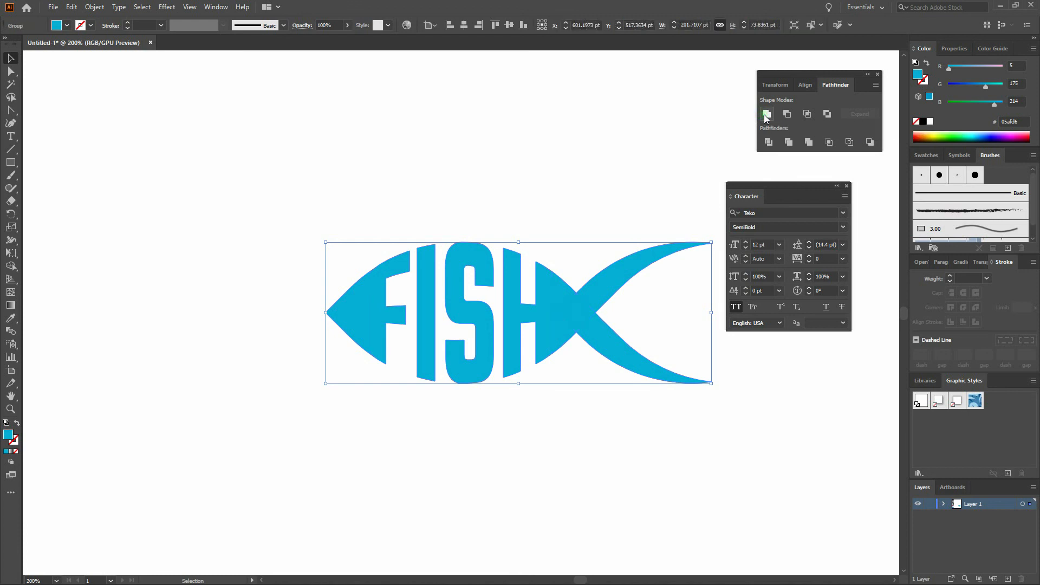
left_click(648, 157)
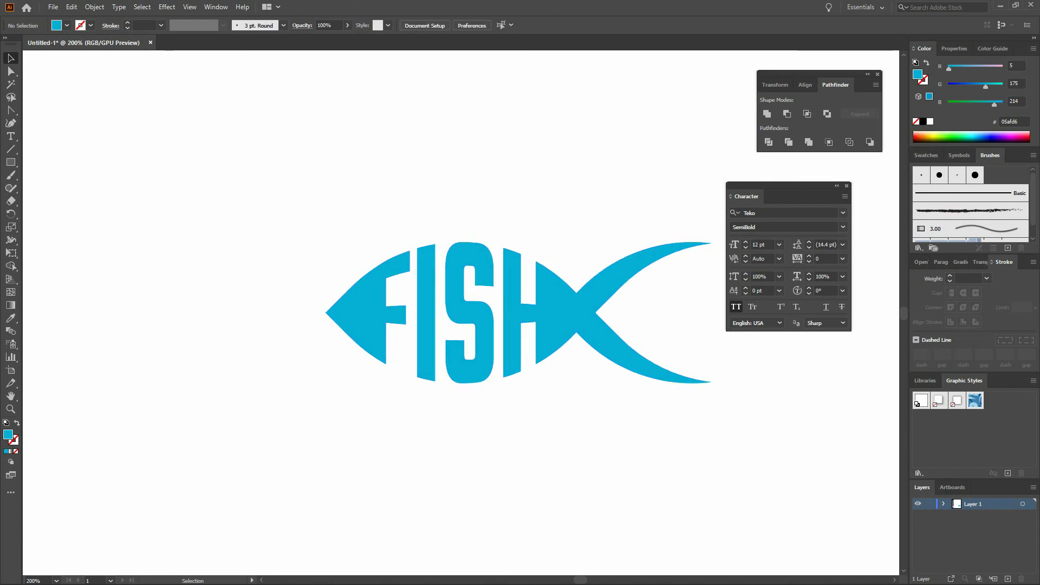
- Draw a small circle about 3.7 pt wide as the eye on the fish's head and fill it with white
left_click_drag(9, 162, 46, 188)
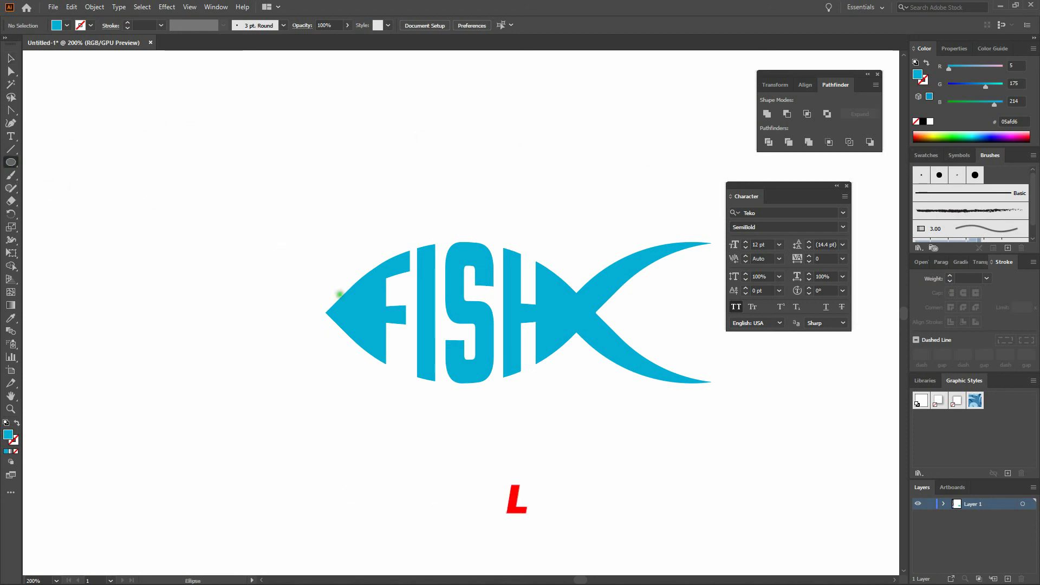
left_click_drag(362, 292, 370, 299)
left_click(9, 437)
left_click_drag(600, 156, 593, 139)
left_click(852, 153)
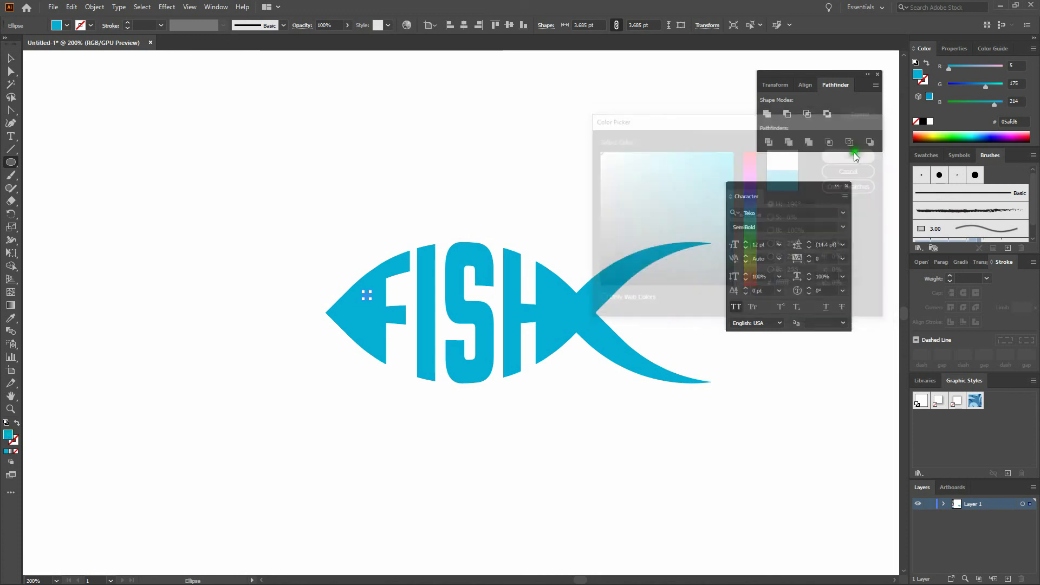
- Cut the eye circle out of the head shape with Minus Front
key("a")
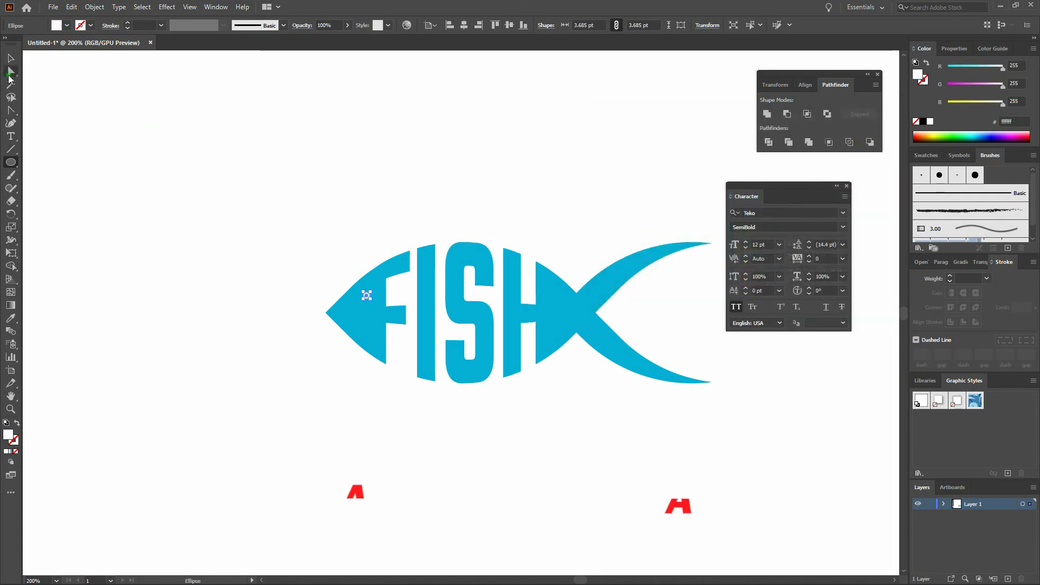
left_click_drag(270, 217, 414, 410)
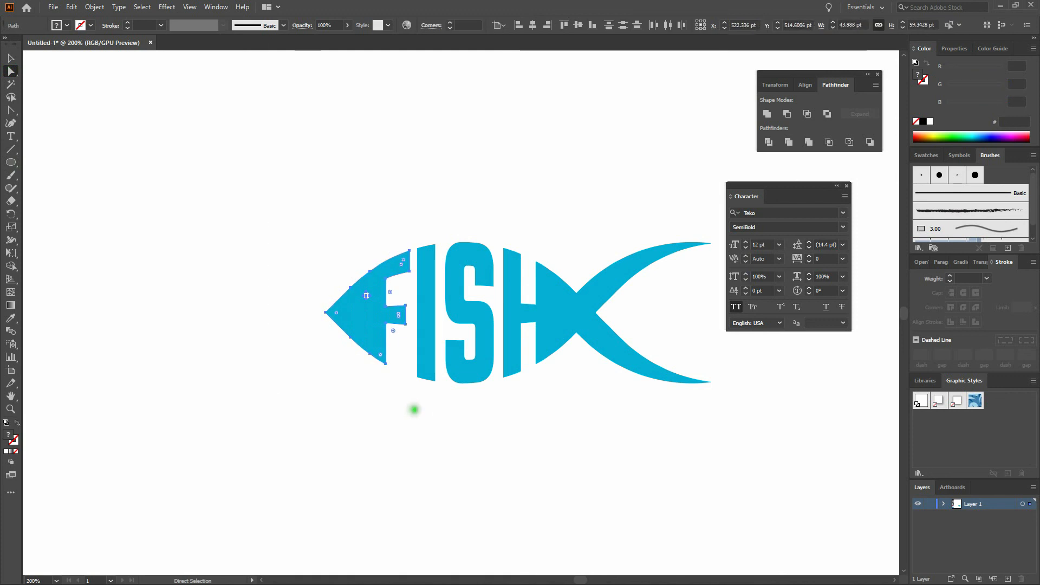
left_click(787, 113)
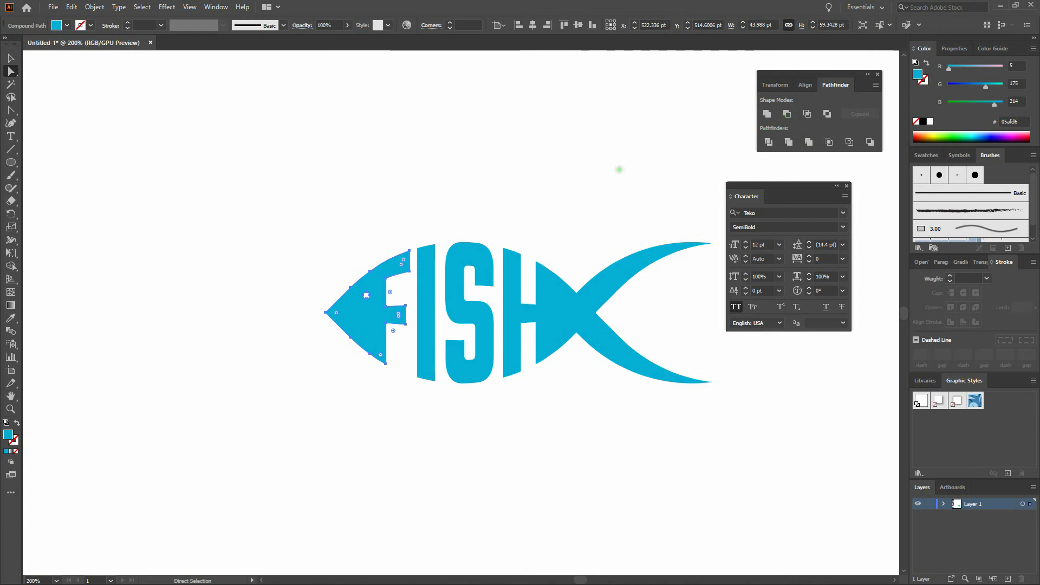
left_click(619, 169)
- Unite all the fish pieces and place the finished fish below the ICE CUBE lettering
key("ctrl+minus")
key("ctrl+minus")
key("ctrl+minus")
key("ctrl+minus")
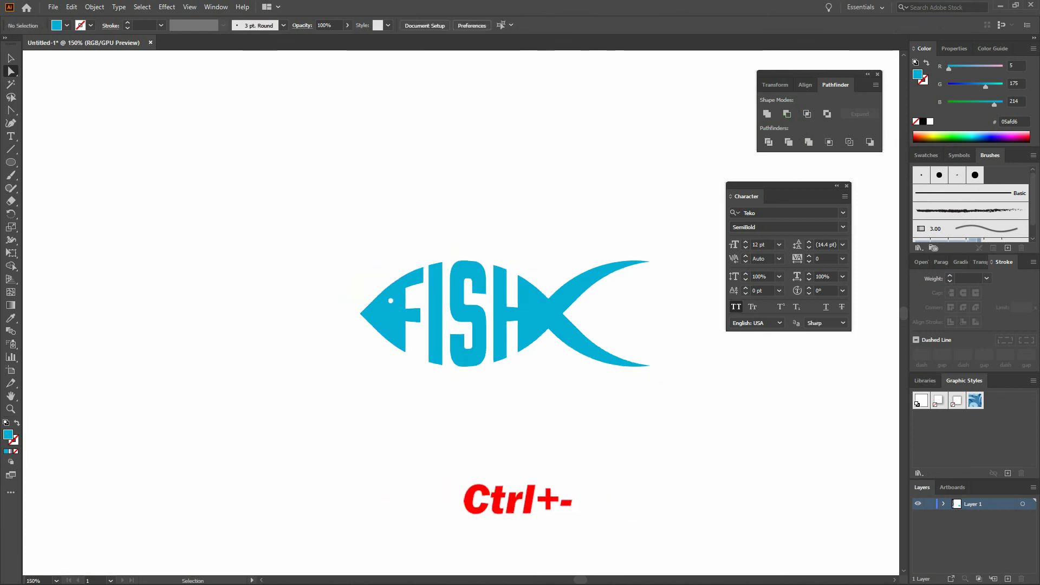
key("v")
left_click_drag(396, 262, 554, 349)
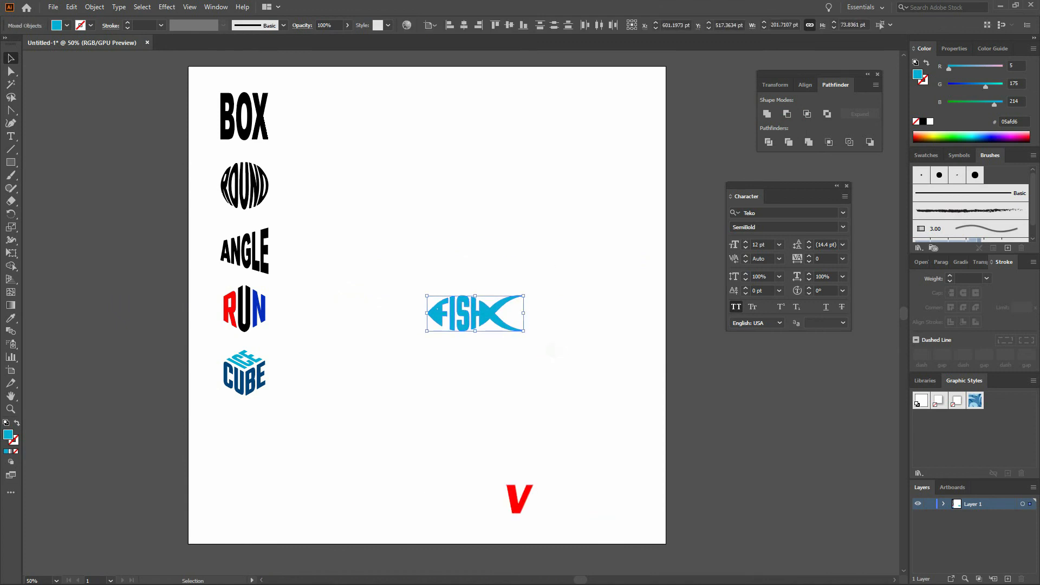
left_click(765, 116)
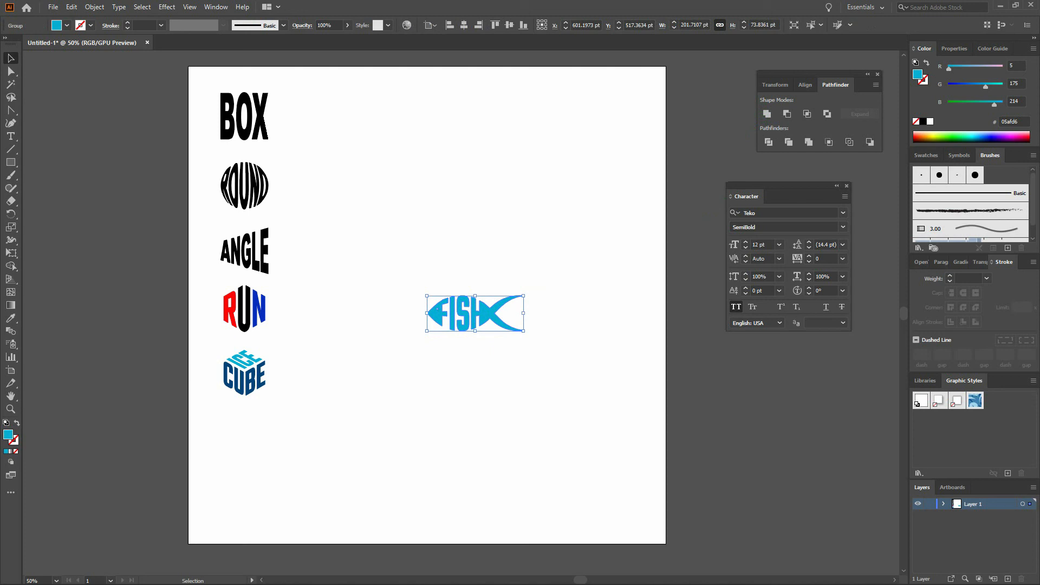
left_click(538, 316)
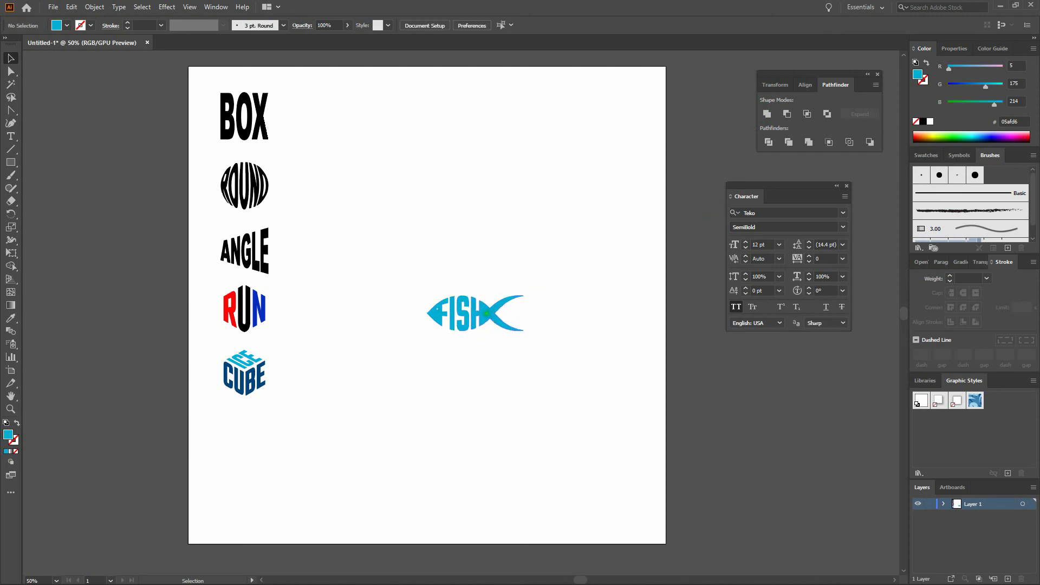
left_click_drag(483, 314, 266, 434)
left_click(388, 390)
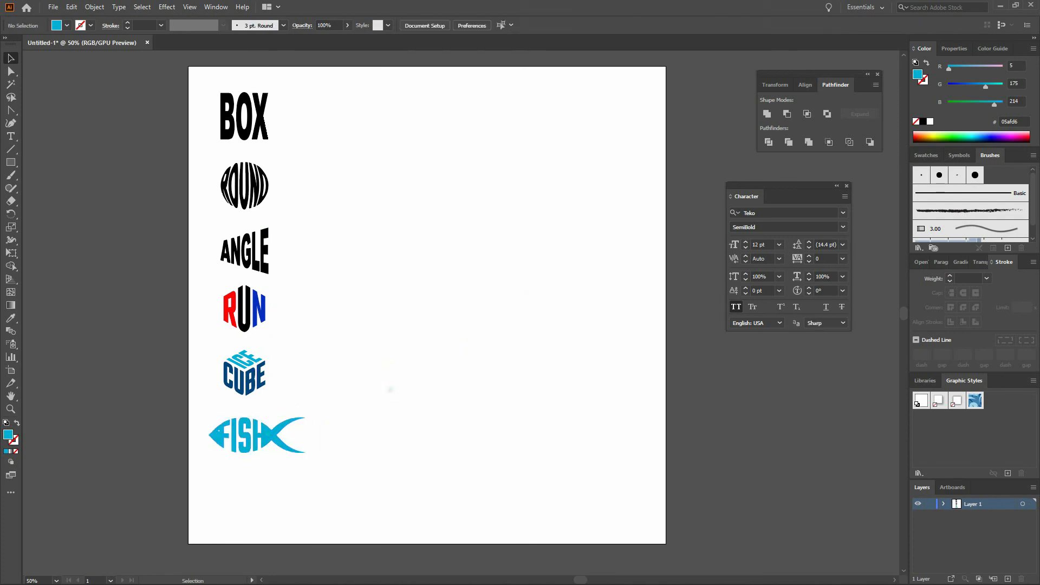